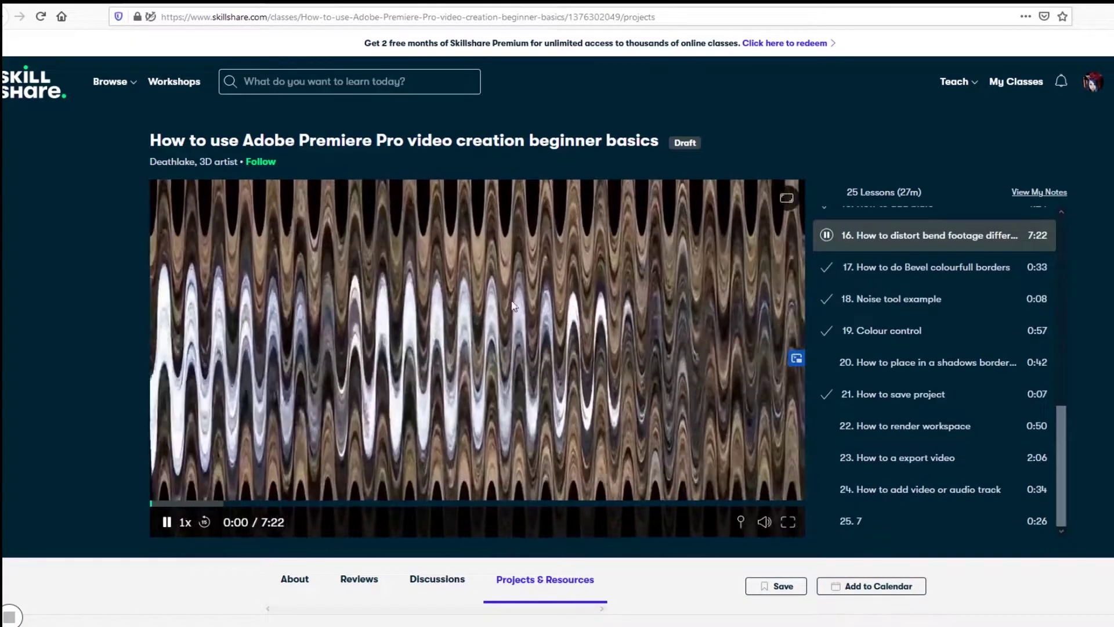
- Look through the lesson list of the Adobe Premiere Pro video creation beginner basics course
scroll(905, 360, up, 10)
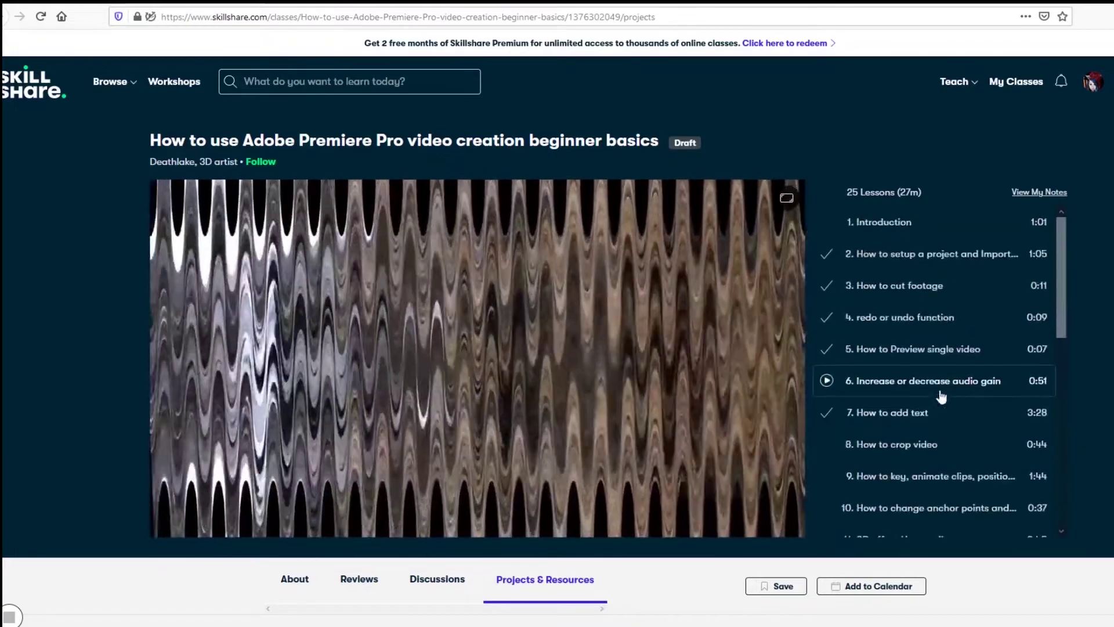
scroll(941, 396, down, 8)
scroll(940, 393, up, 8)
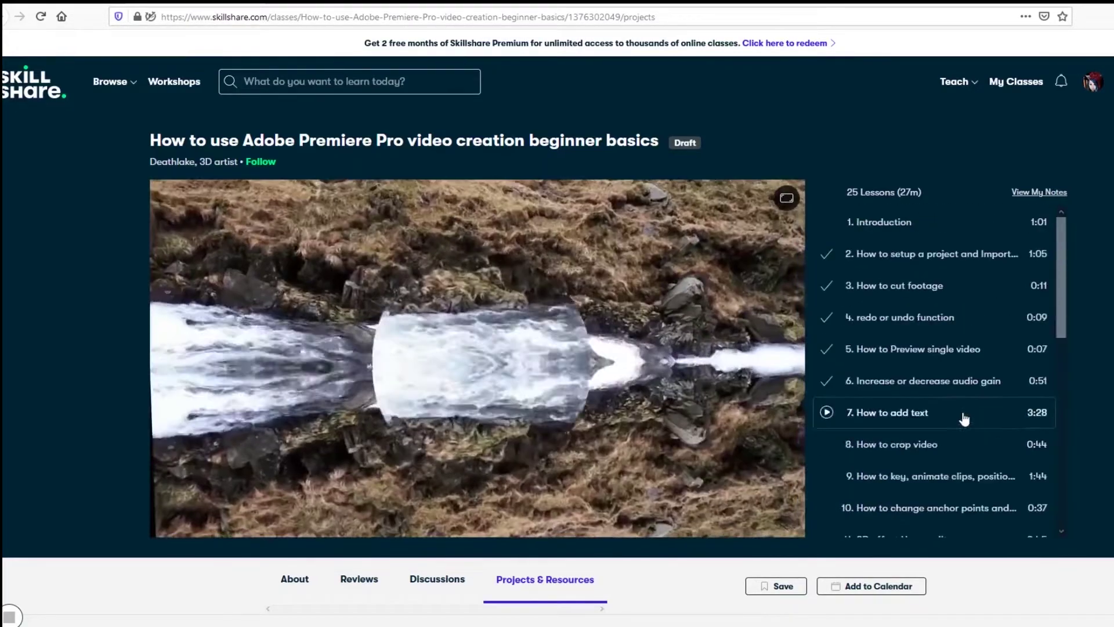
scroll(964, 419, down, 8)
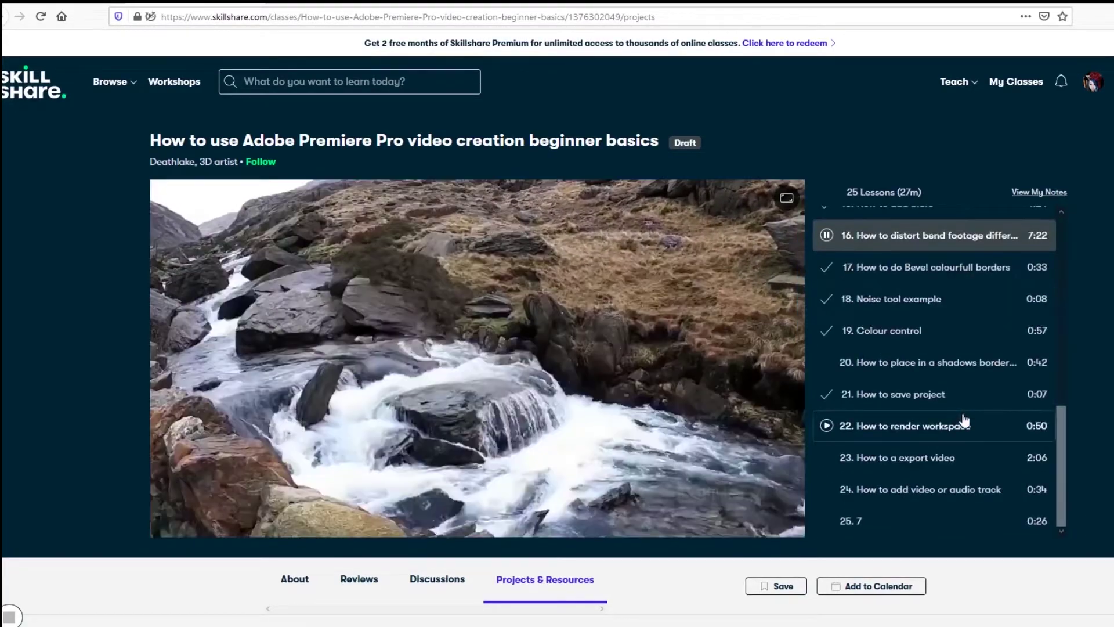
scroll(964, 419, up, 8)
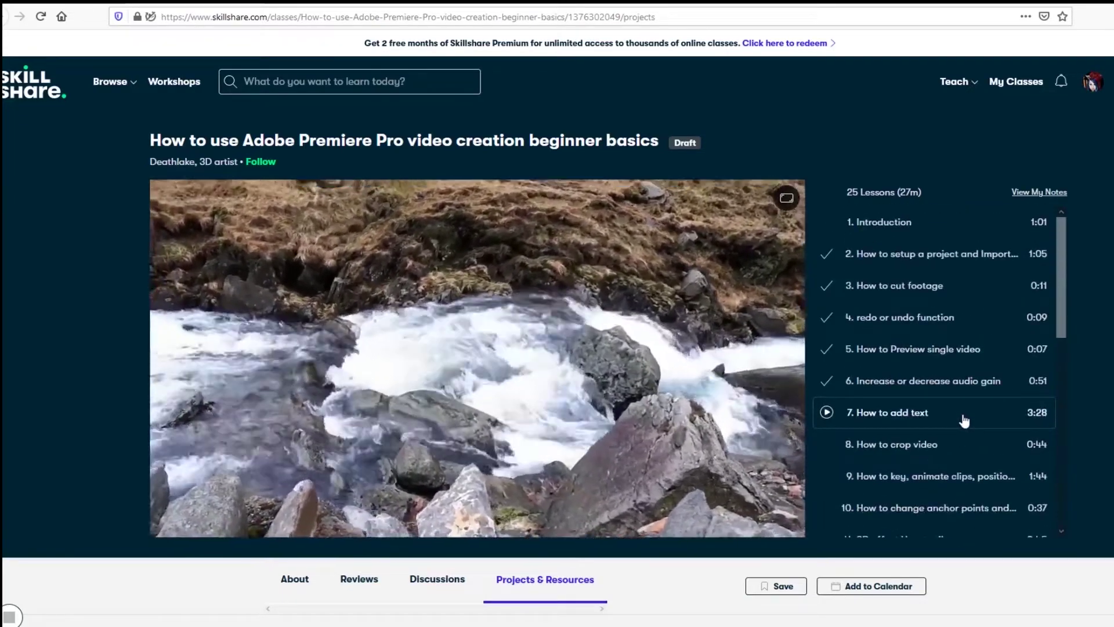
scroll(964, 419, down, 5)
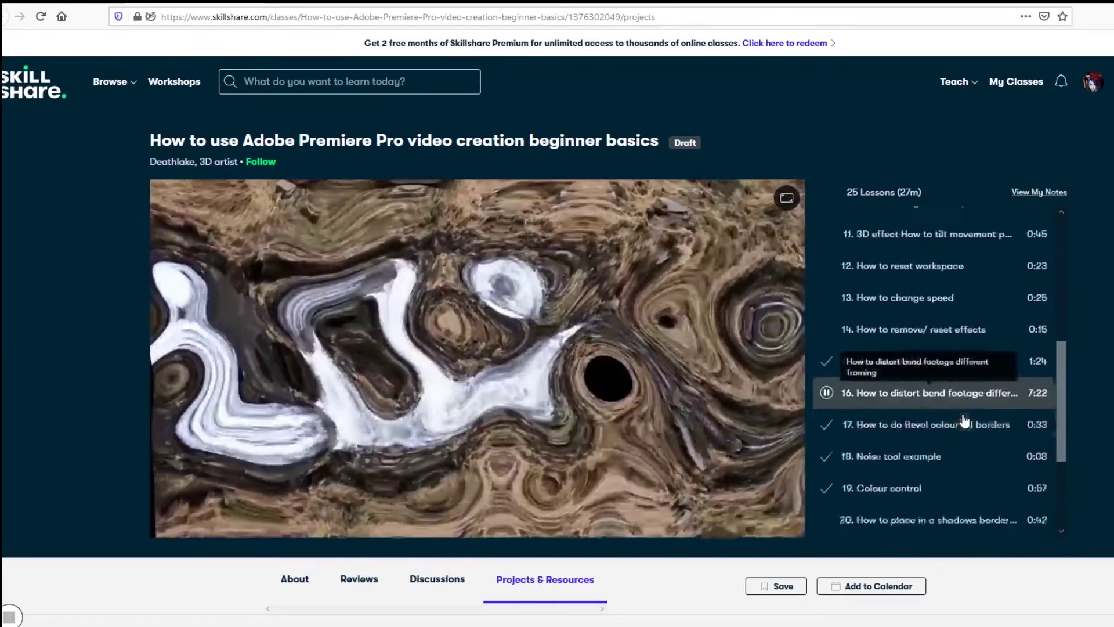
scroll(963, 419, down, 4)
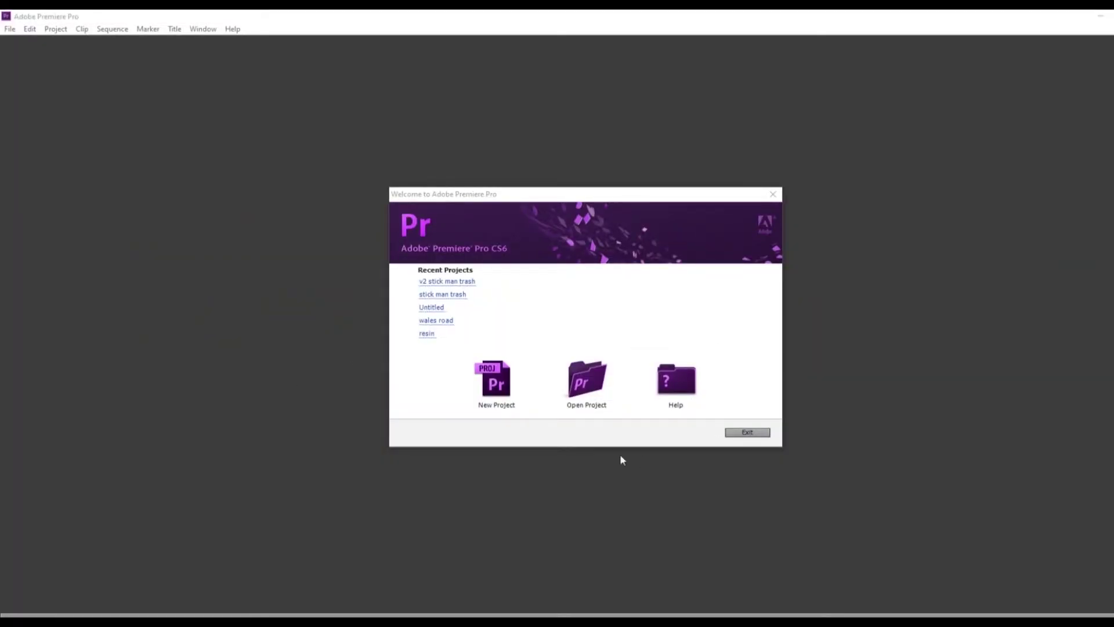
- Create a new project named Untitled in D:\stuff\videos, keeping all scratch disks the same as the project
click(500, 404)
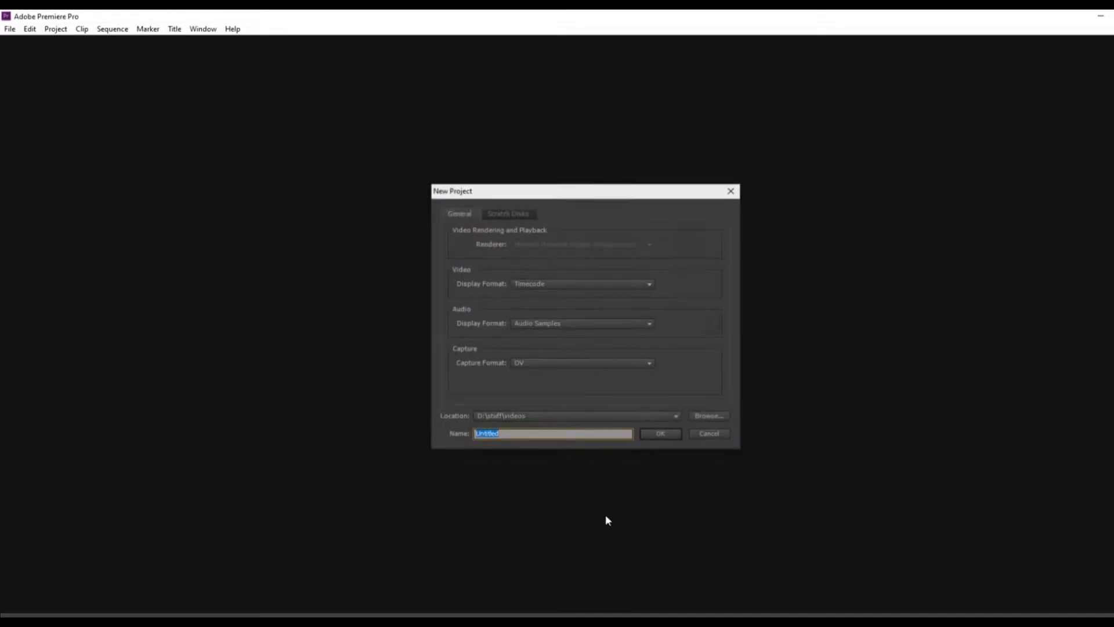
click(504, 214)
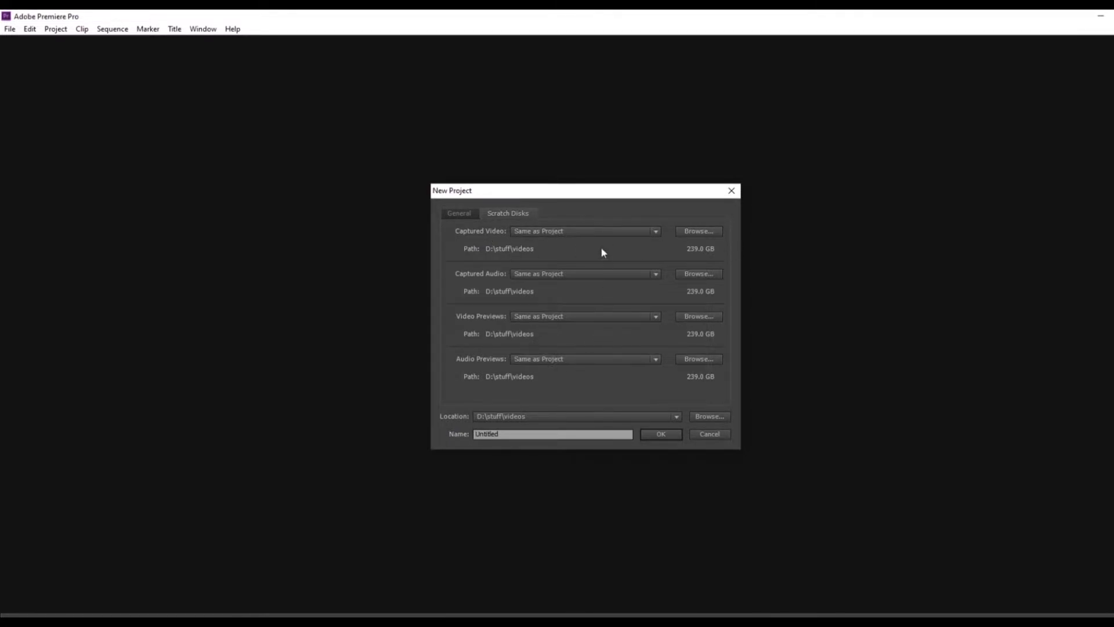
click(664, 417)
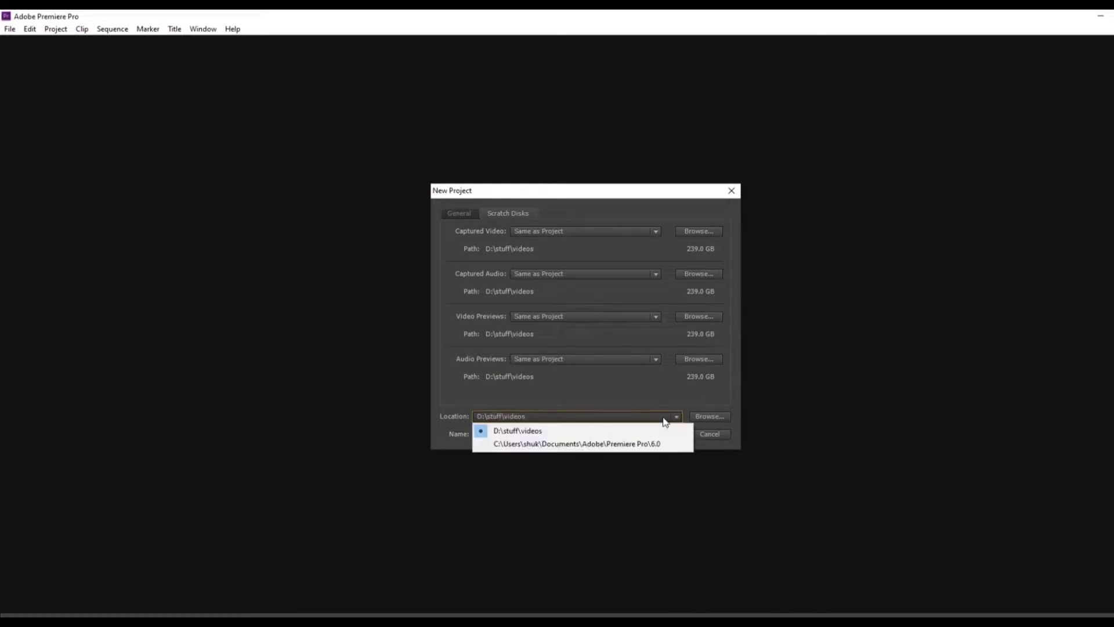
click(662, 416)
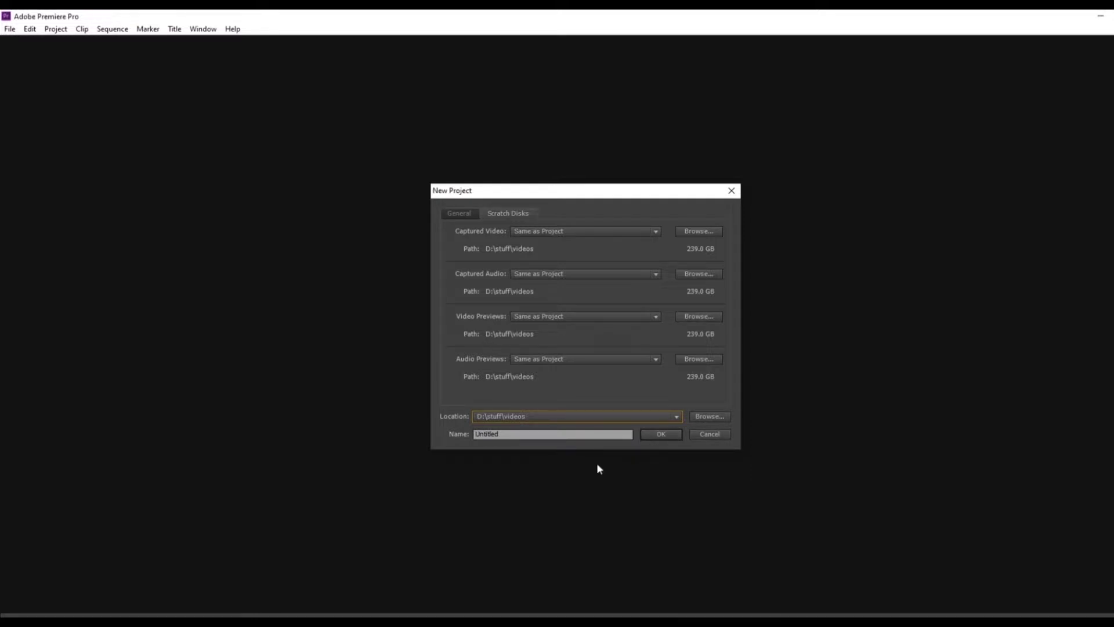
click(674, 436)
click(627, 333)
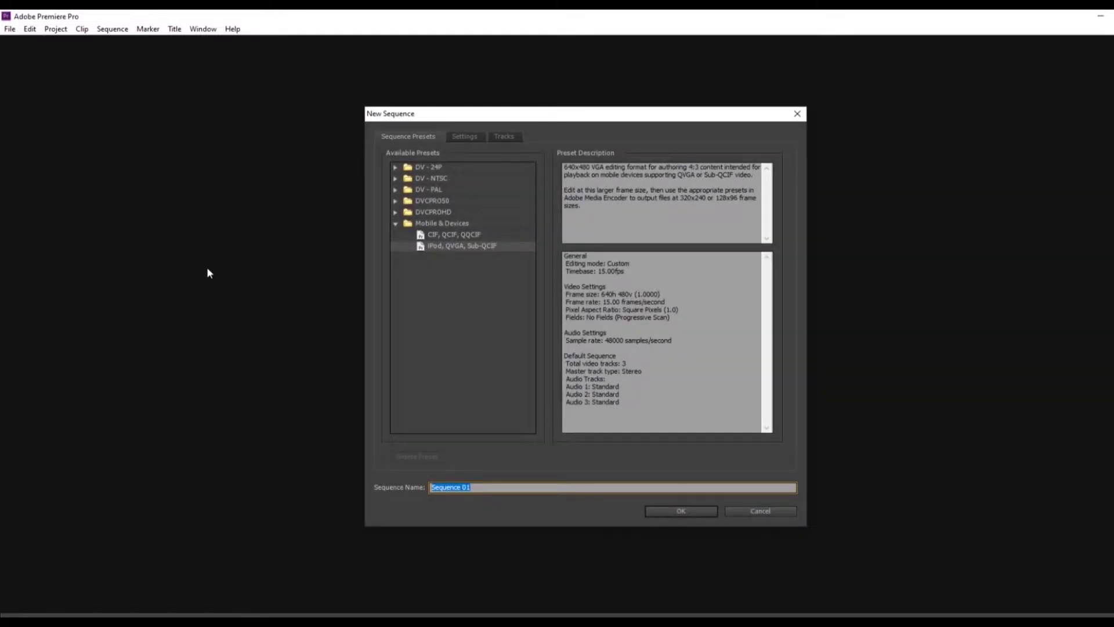
- Set the new sequence's custom frame size to 1920 horizontal by 1080 vertical
click(472, 137)
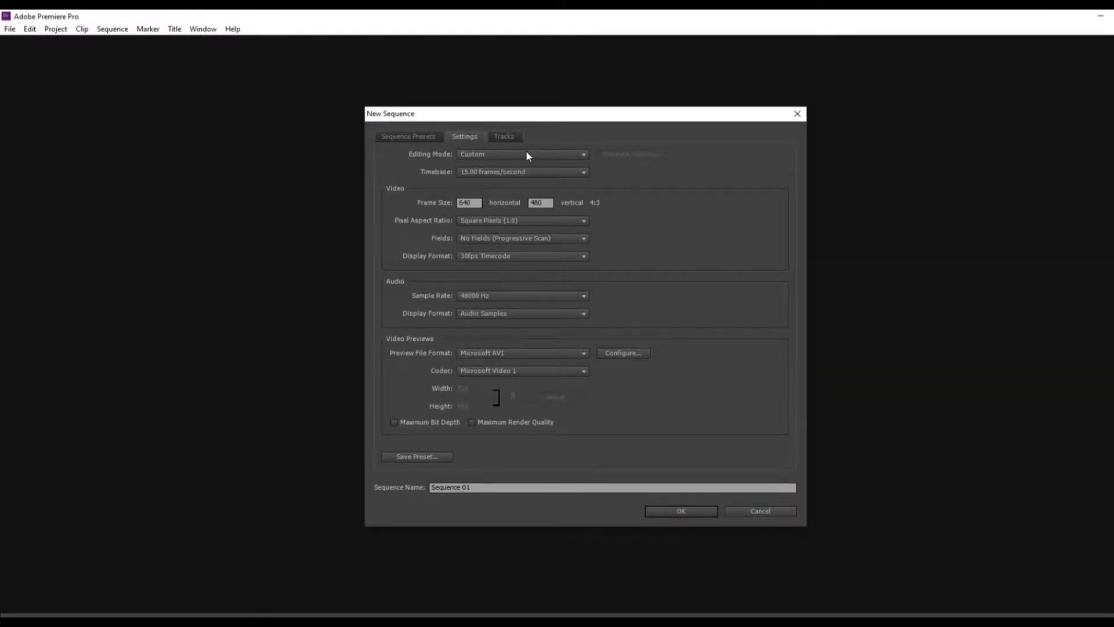
double_click(471, 202)
text(1920)
click(551, 202)
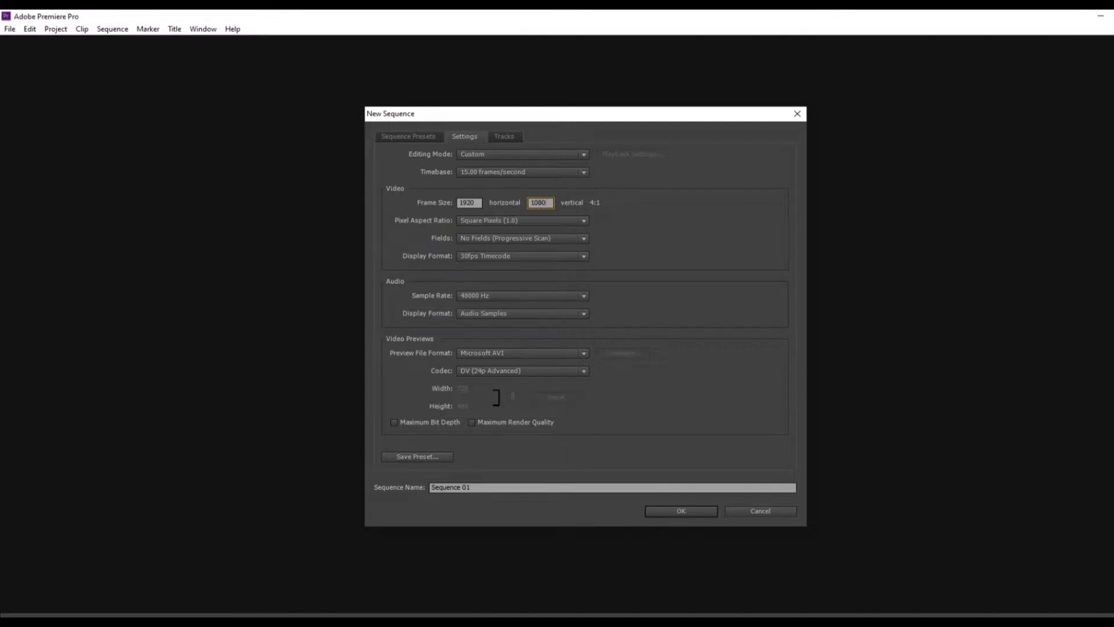
- Keep the sequence's editing mode on Custom and set its timebase to 50.00 frames/second
click(510, 156)
click(509, 156)
click(510, 156)
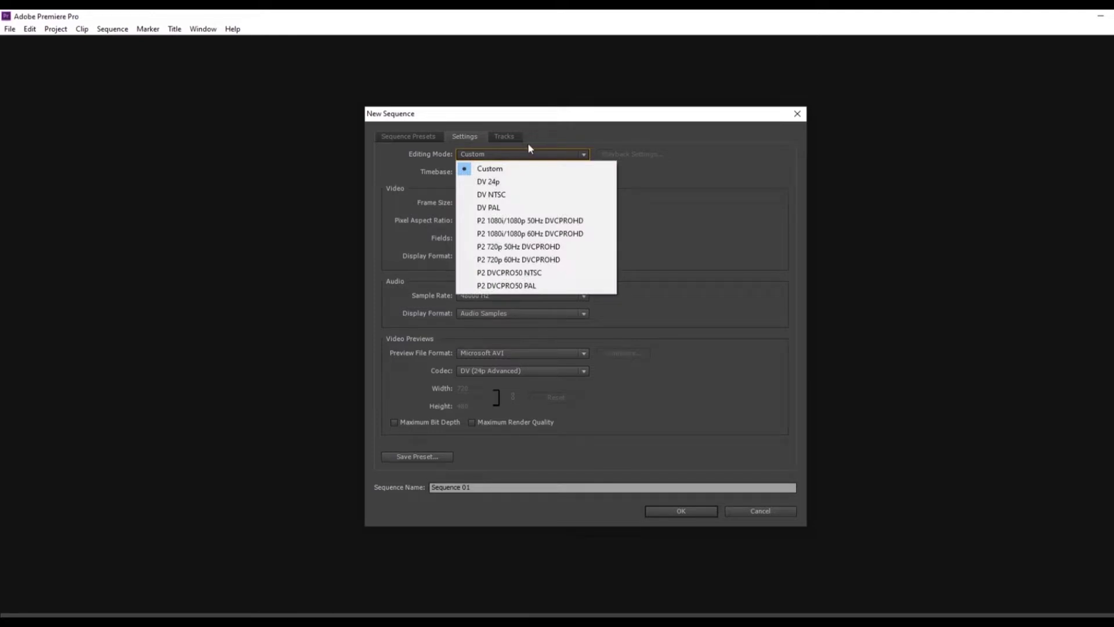
click(529, 144)
click(570, 172)
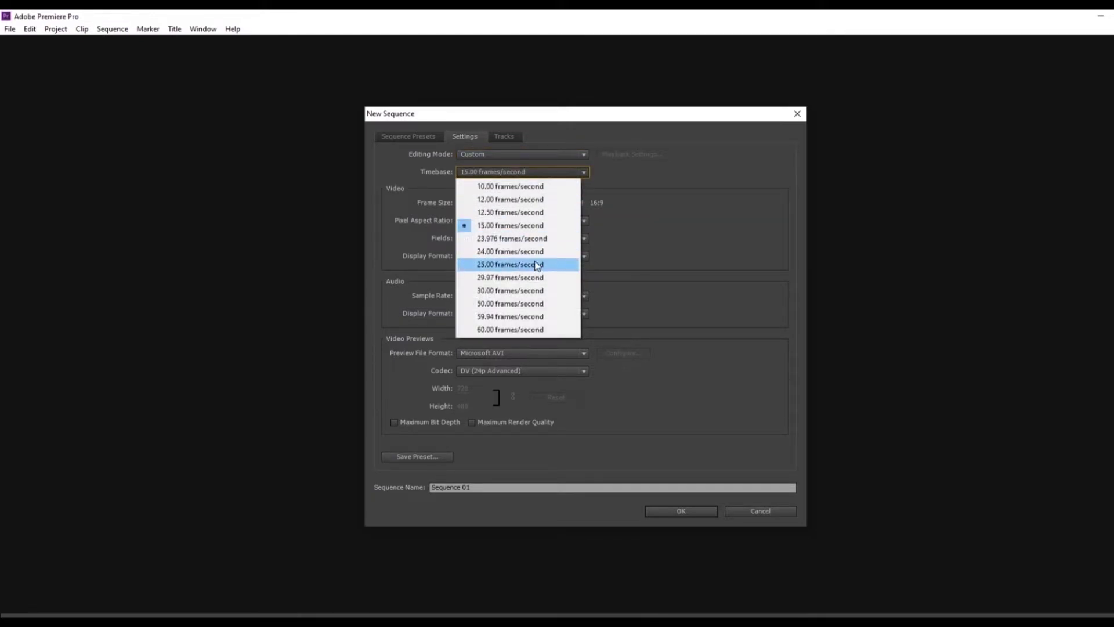
click(522, 303)
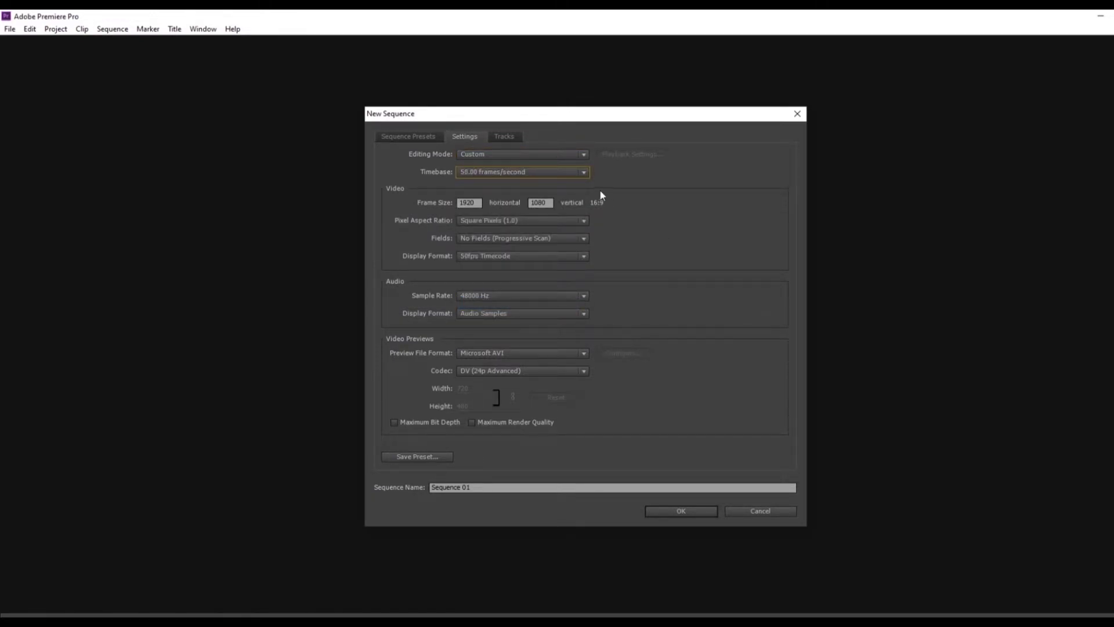
- Set the preview file format to P2 1080i-1080p 50Hz DVCPROHD with a custom preview width, and create the sequence
click(581, 172)
click(766, 226)
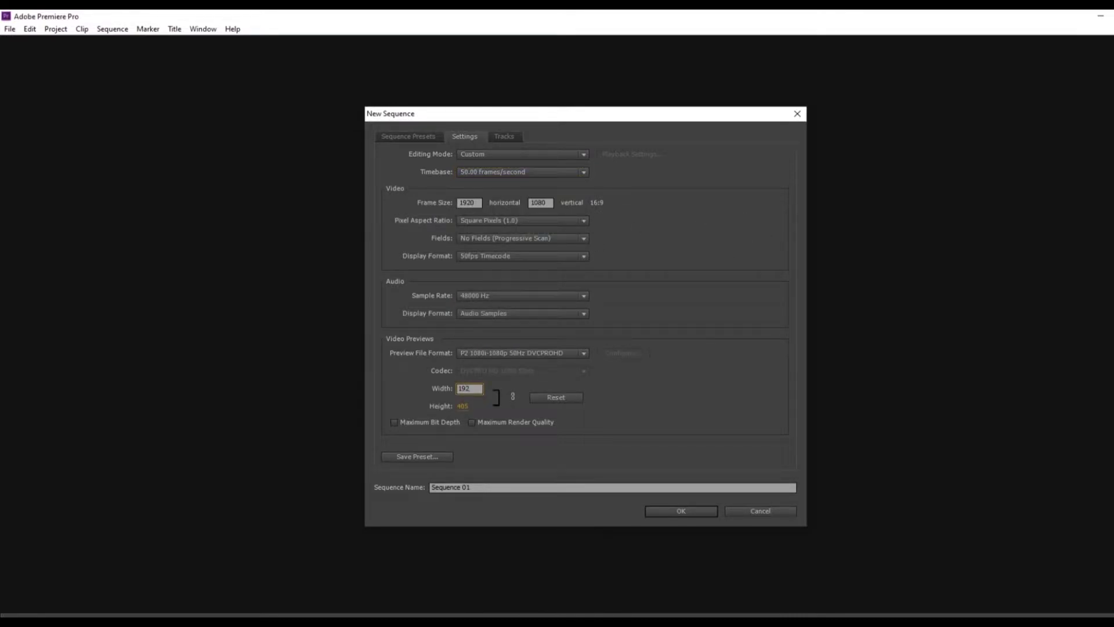
key(Tab)
key(Return)
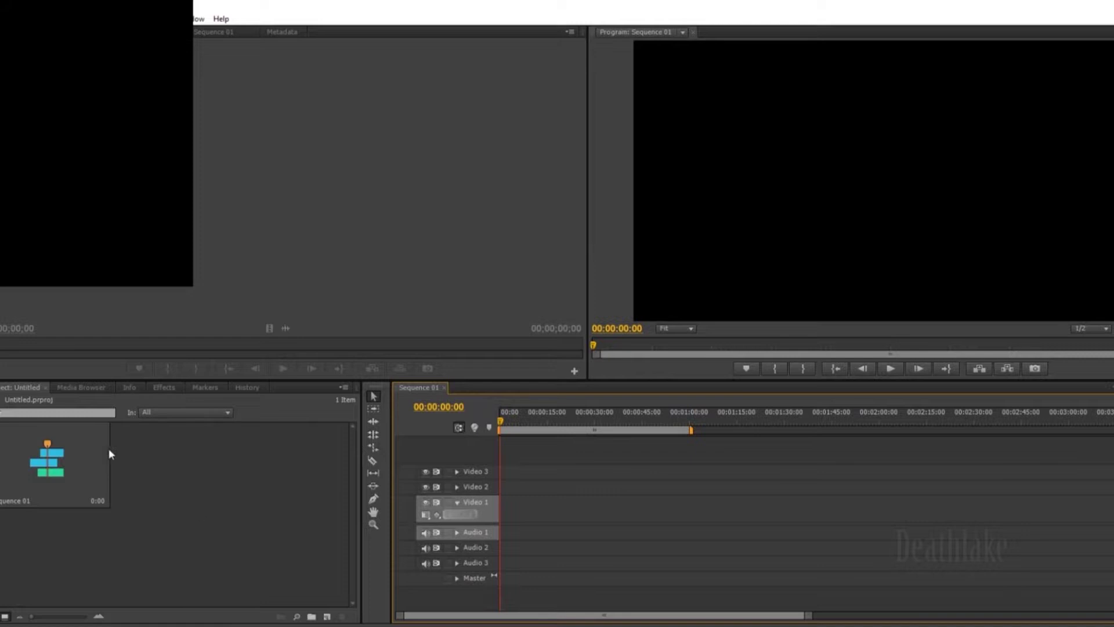
- Import the clips 20200315_113311 and 20200315_113323 into the project and delete both from it
double_click(210, 486)
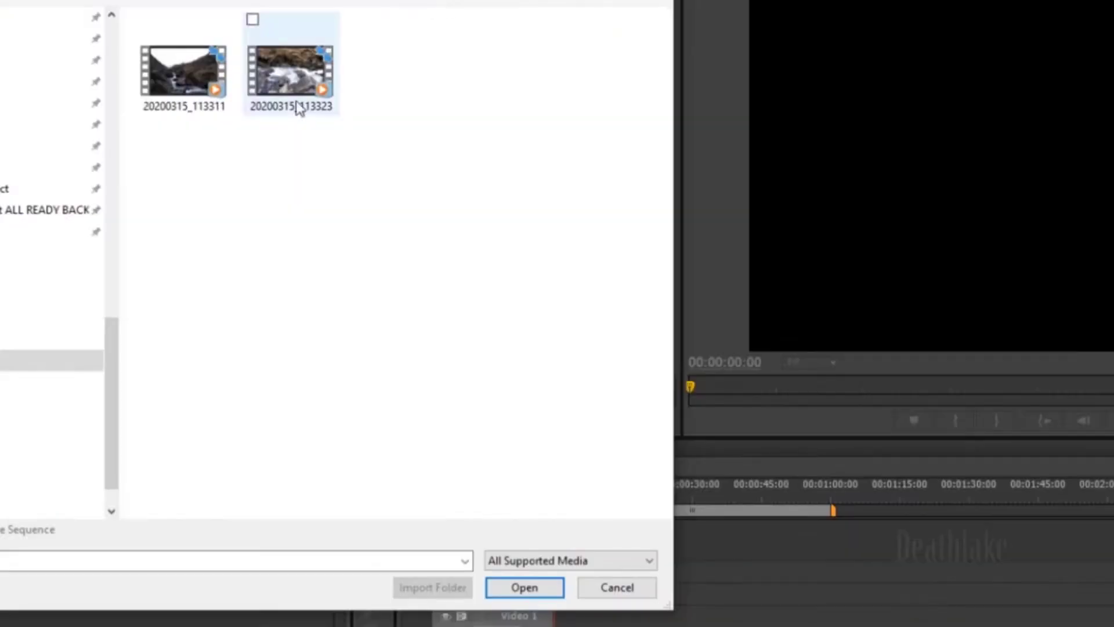
drag(450, 149, 220, 72)
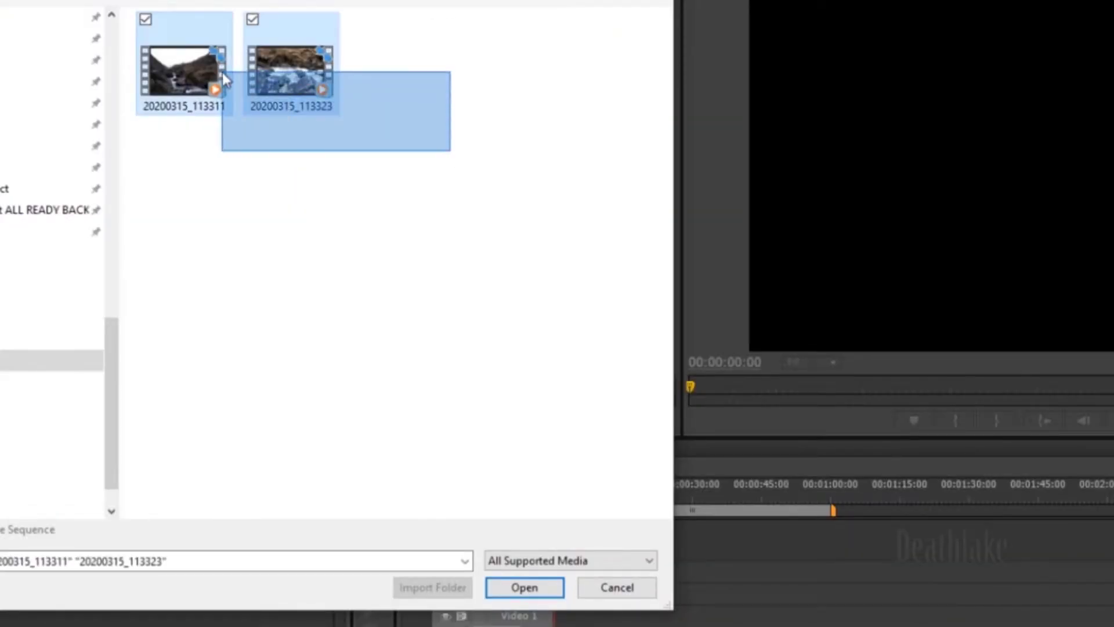
click(530, 593)
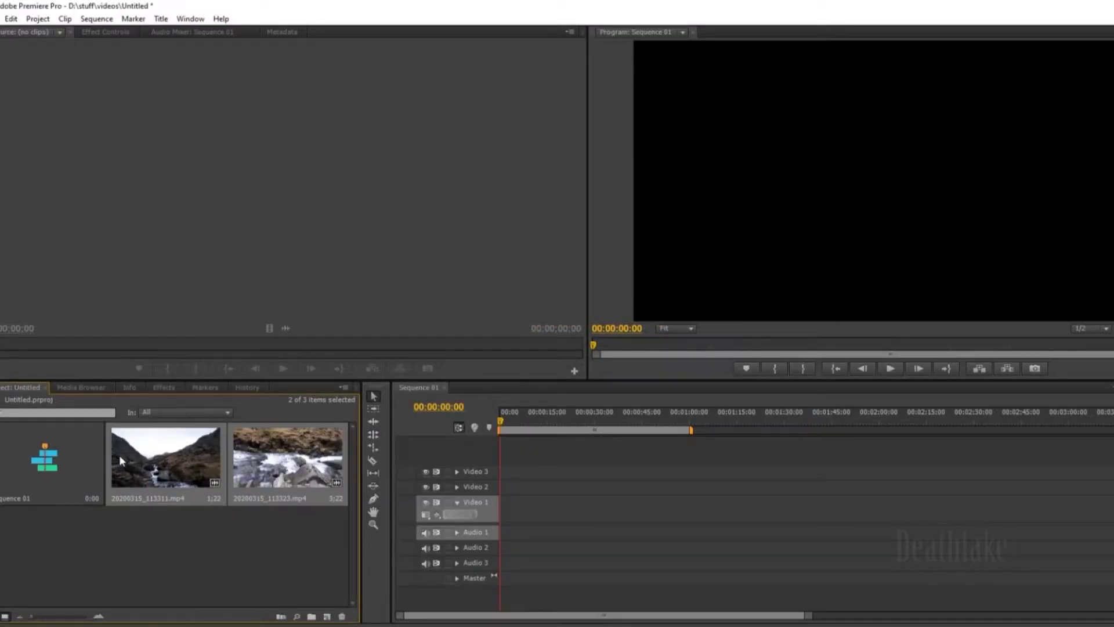
key(Delete)
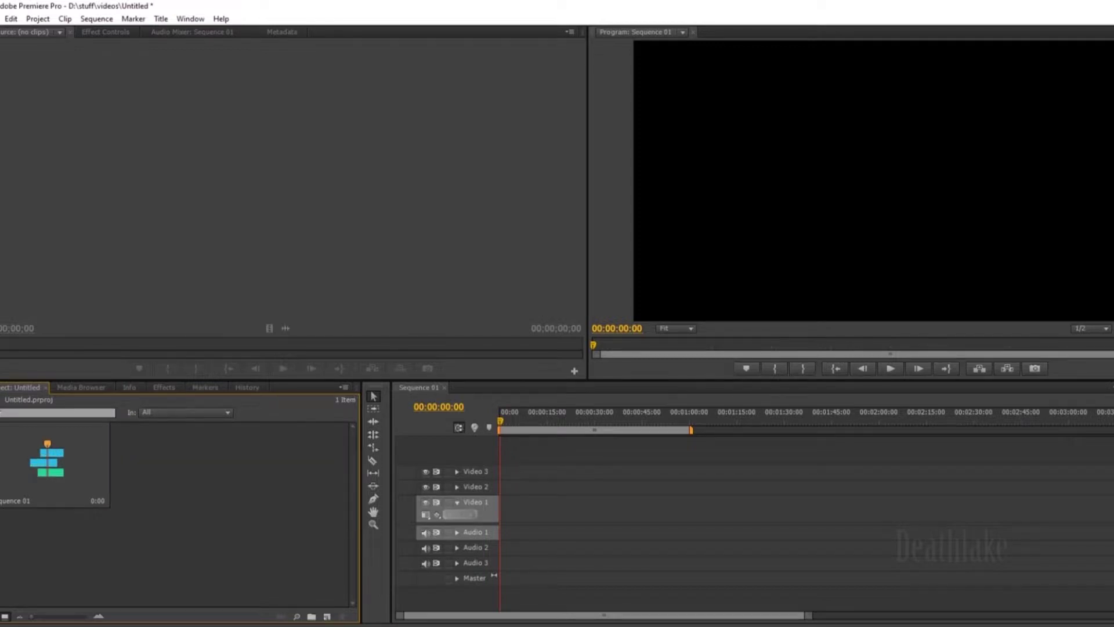
- Place both clips from the test practice random folder on Video 1, changing the sequence settings to match the clips
drag(0, 159, 189, 147)
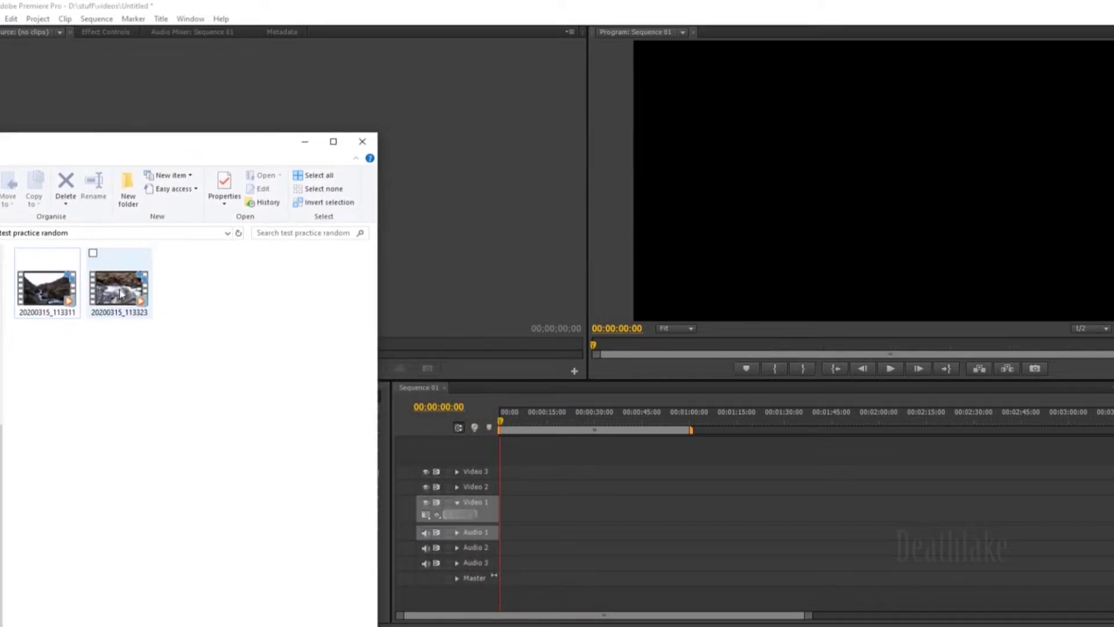
click(52, 294)
ctrl+click(106, 304)
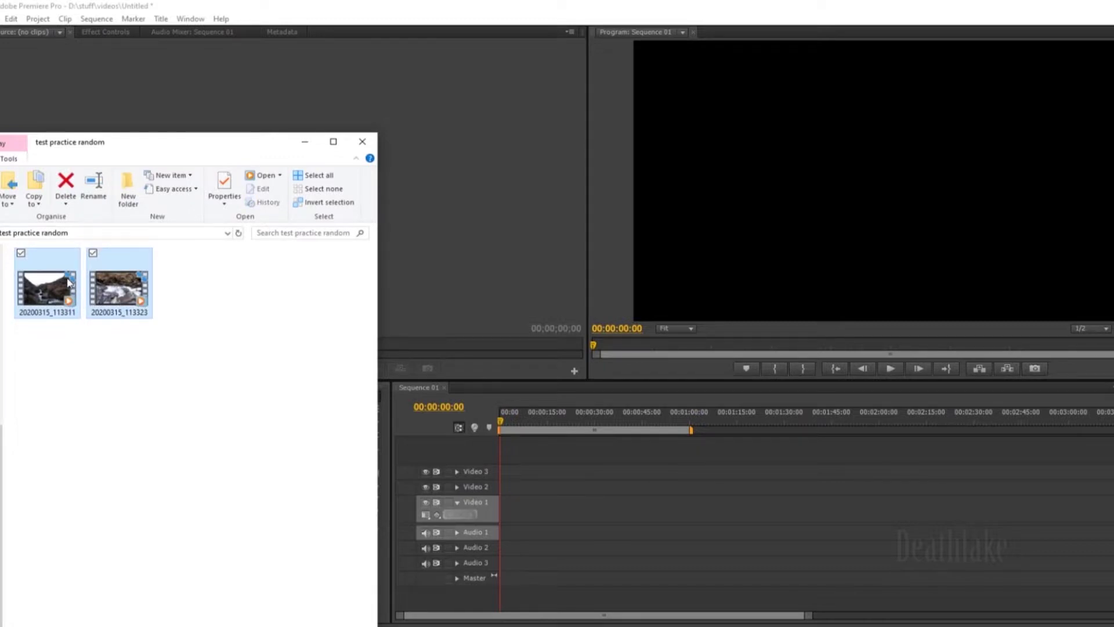
drag(69, 283, 514, 521)
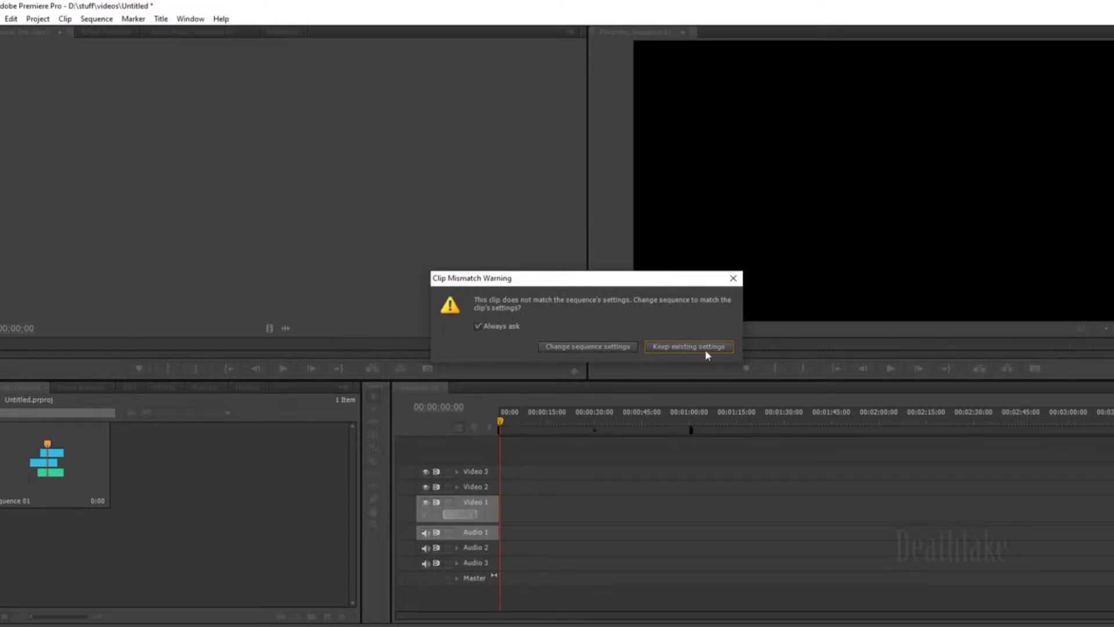
click(578, 350)
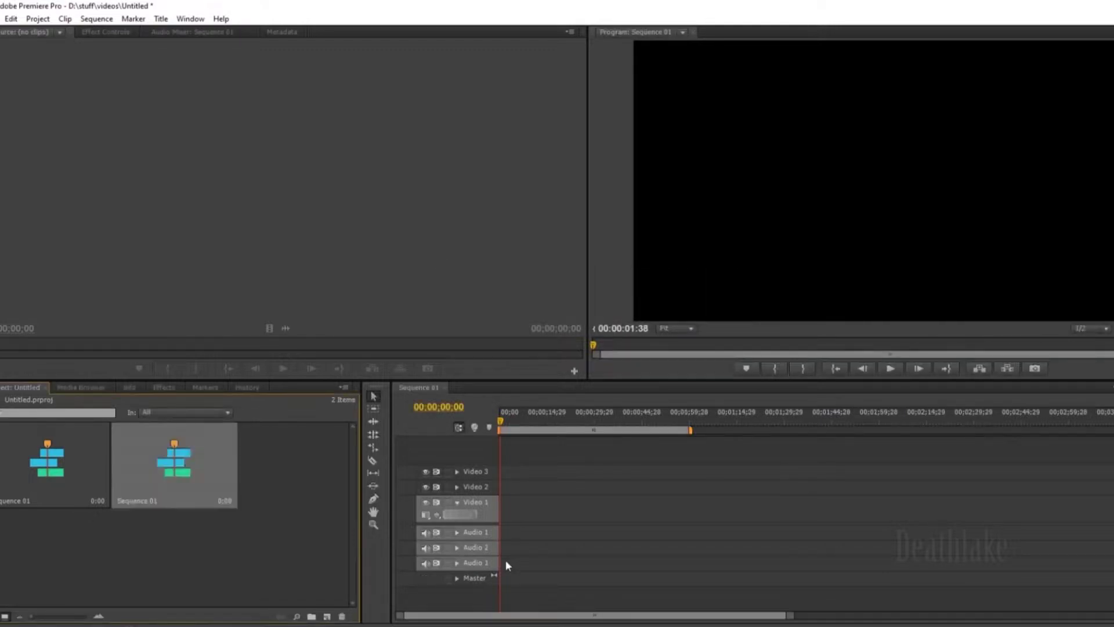
drag(607, 545, 499, 505)
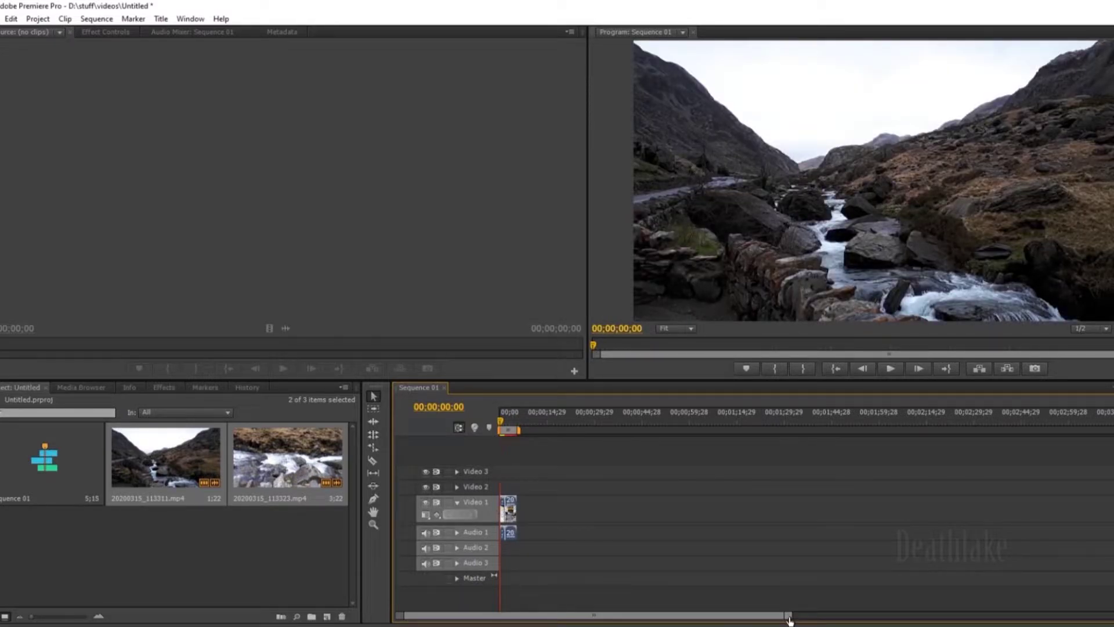
drag(789, 618, 711, 595)
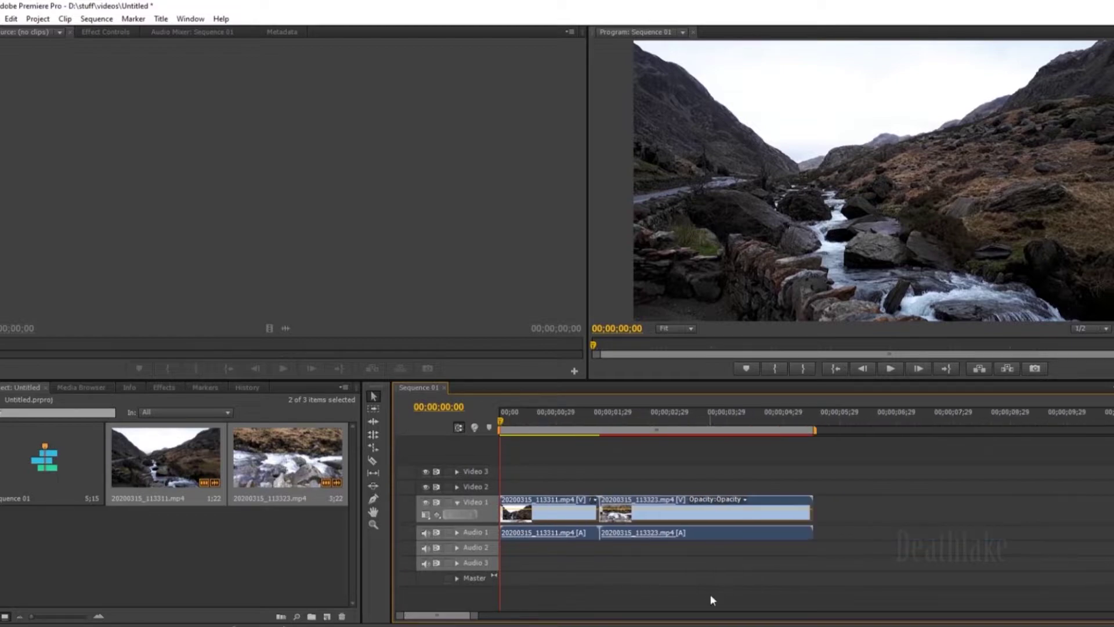
- Lock the Video 1 and Audio 1 tracks and activate the Razor tool
click(458, 502)
click(457, 515)
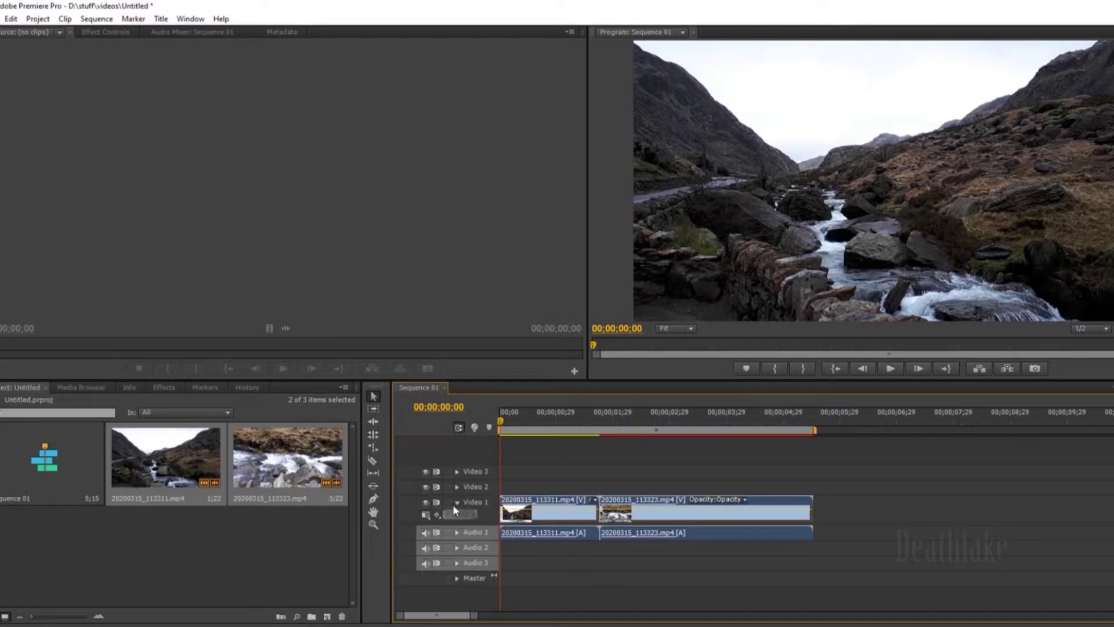
click(449, 503)
click(603, 518)
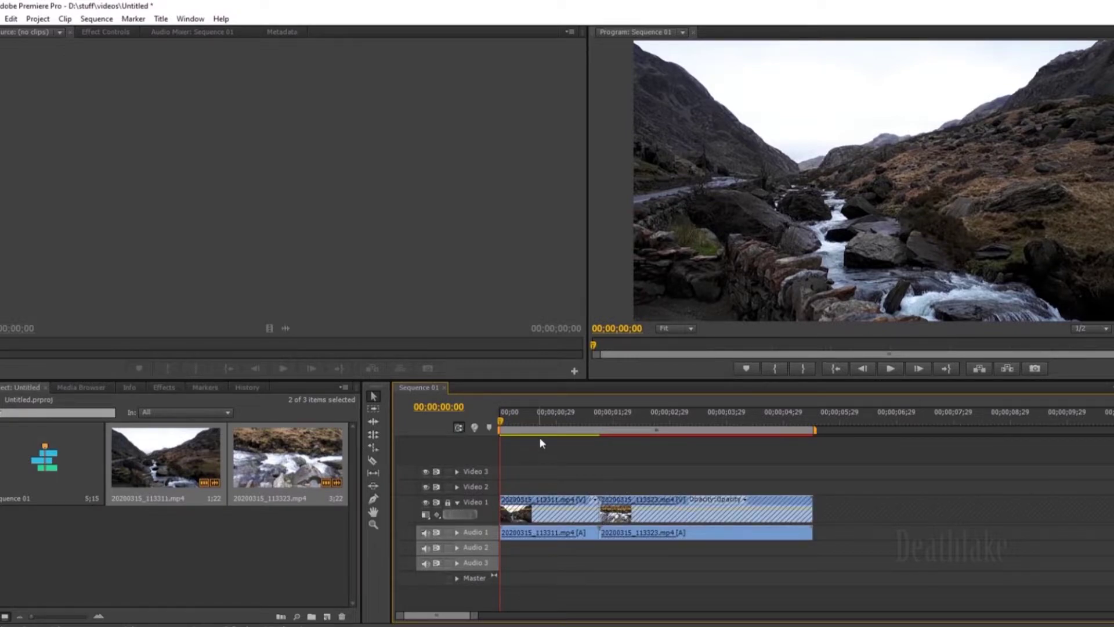
click(543, 422)
click(447, 531)
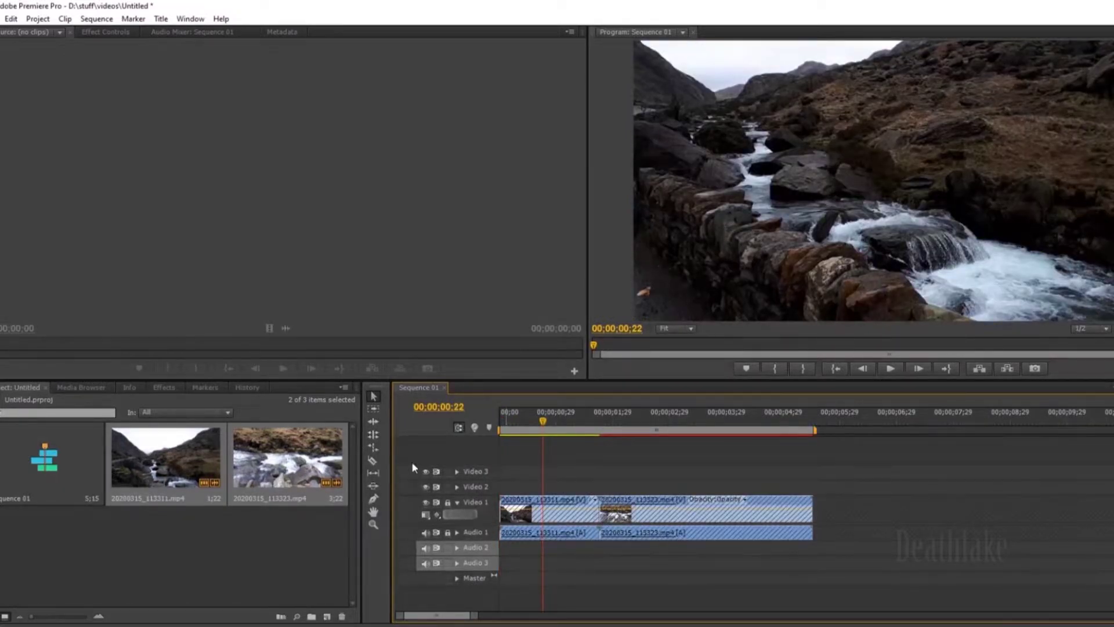
click(373, 460)
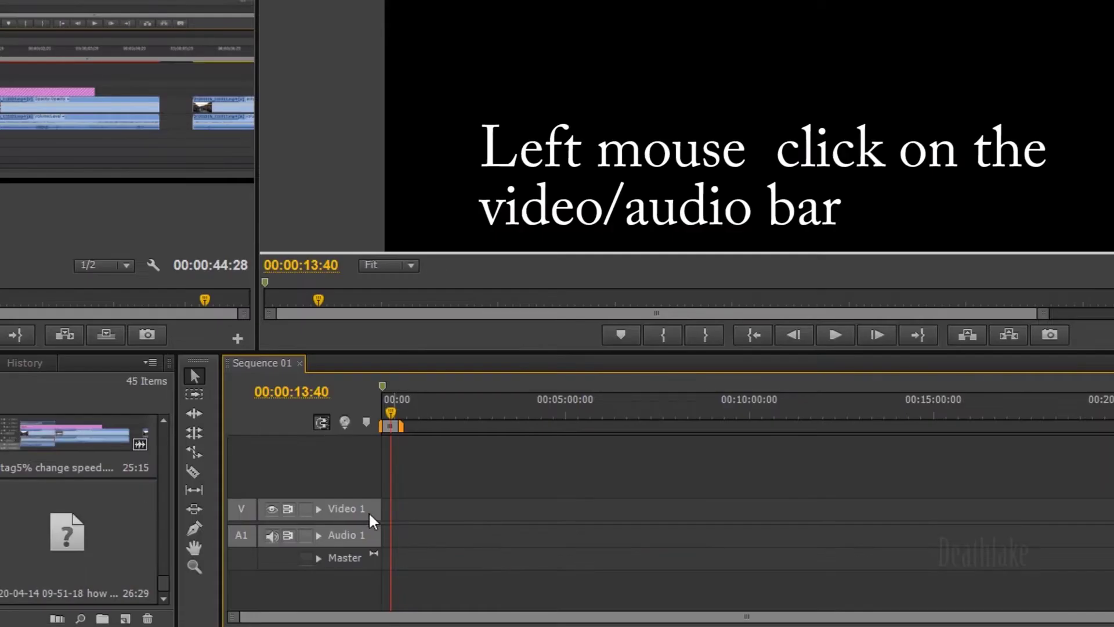
- Add one video track after Video 1 and one standard audio track after Audio 1
right_click(336, 502)
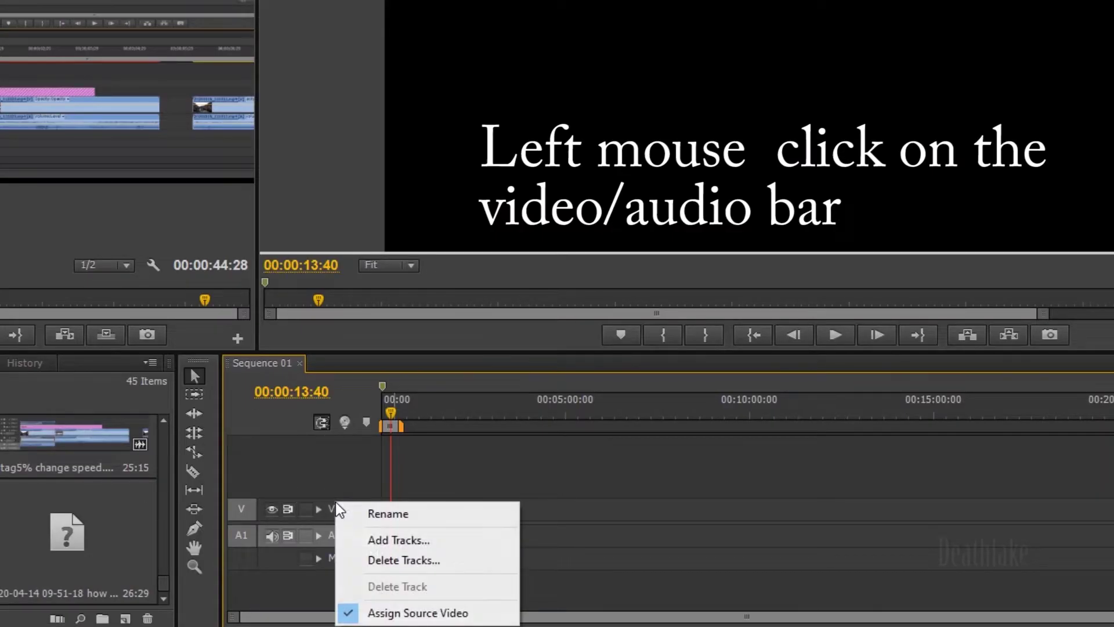
click(416, 537)
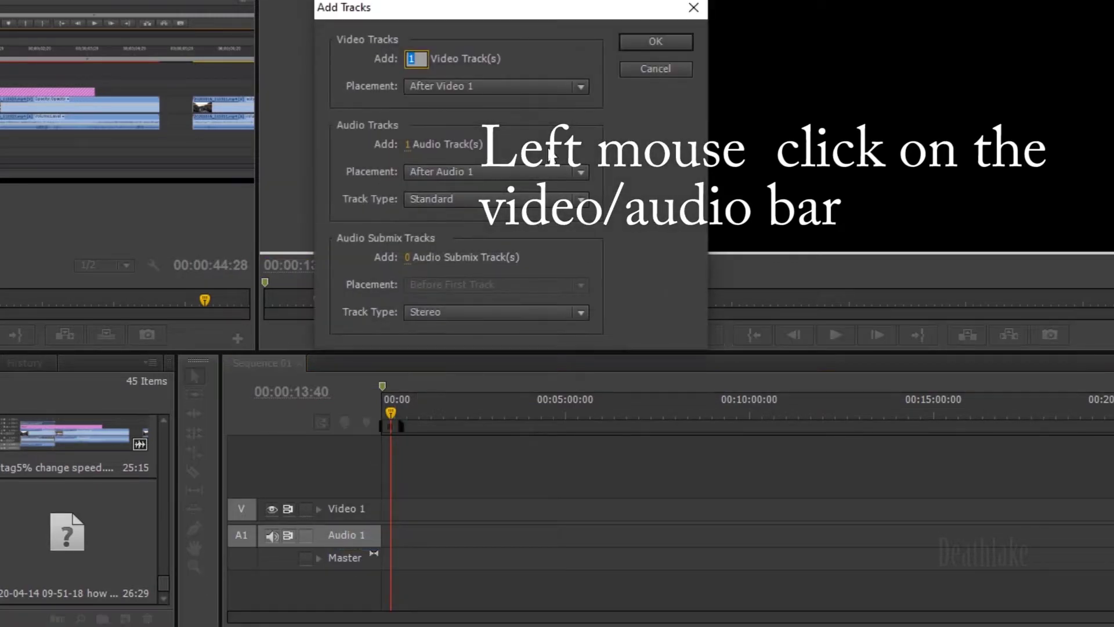
click(653, 41)
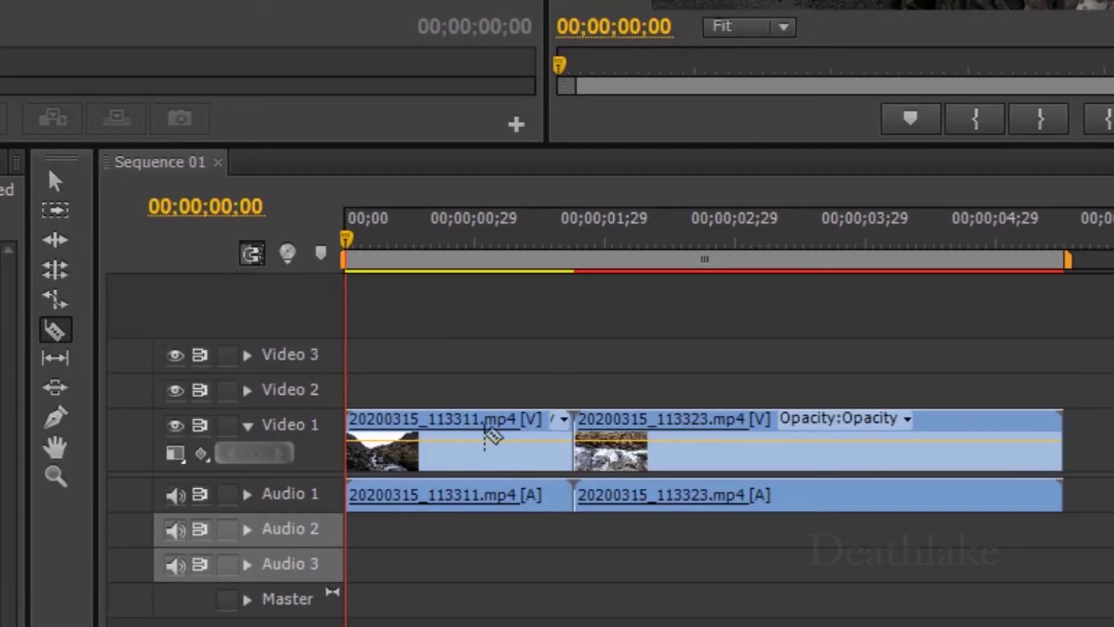
- Cut the clip 20200315_113311.mp4 on Video 1 about a quarter of the way in with the Razor tool
click(400, 430)
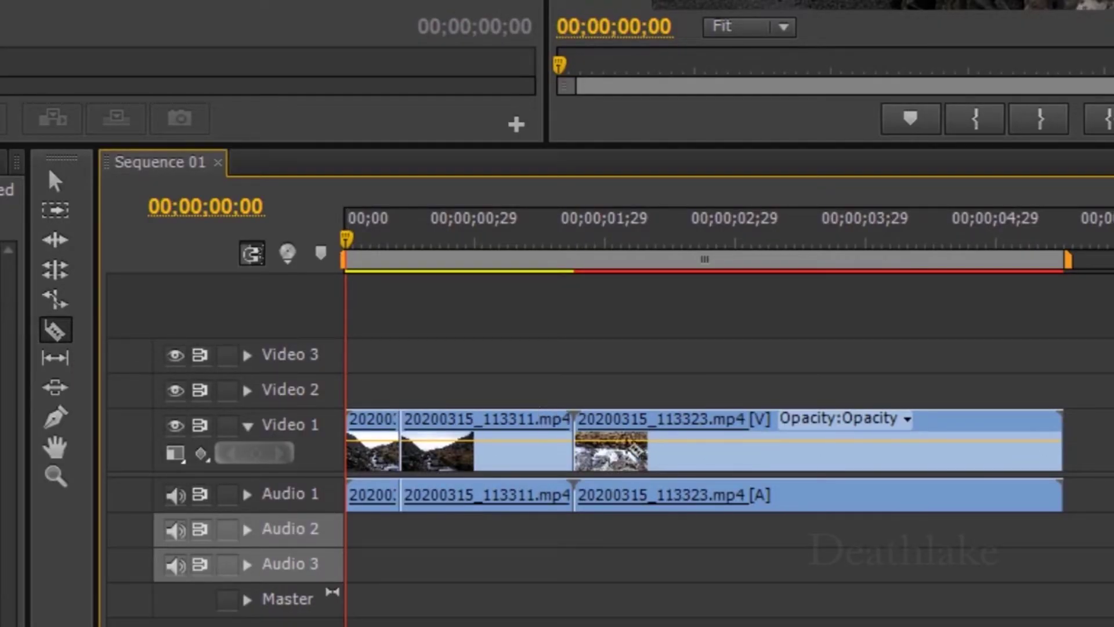
- Cut 20200315_113311.mp4 on Video 1 again past its midpoint with the Razor tool, and move the following pieces along the timeline with the Selection tool
click(509, 440)
click(55, 181)
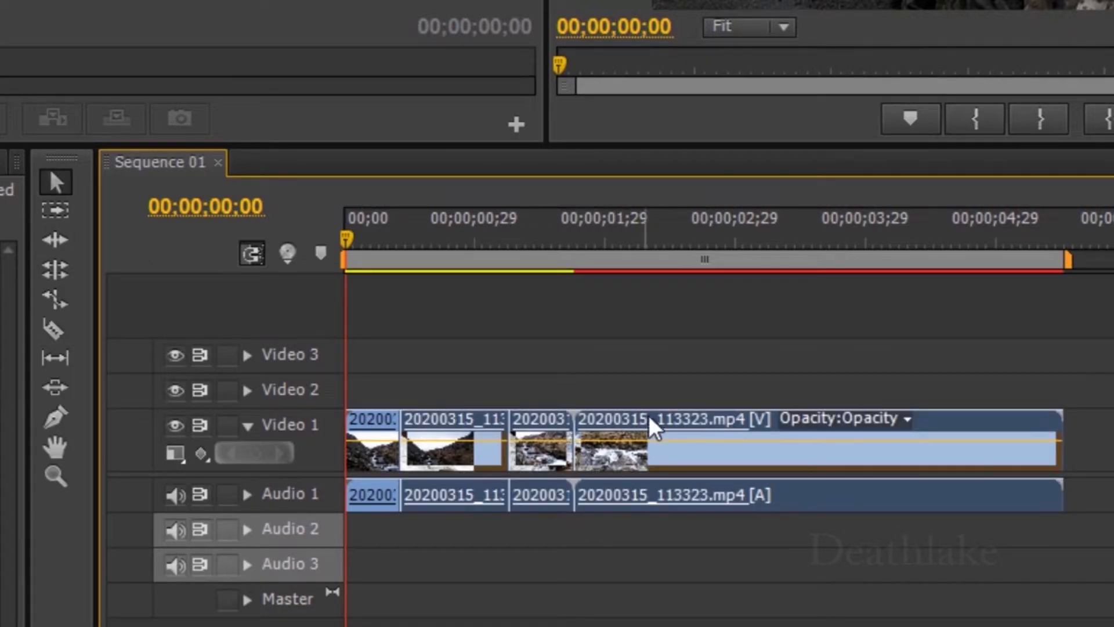
drag(653, 426, 1108, 432)
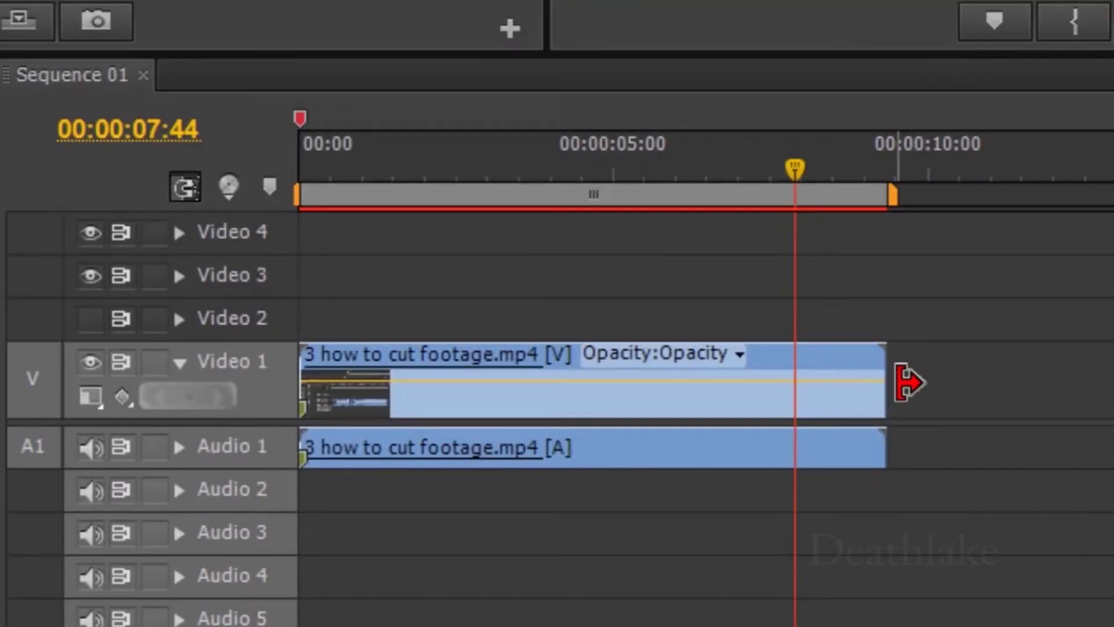
drag(908, 382, 1060, 396)
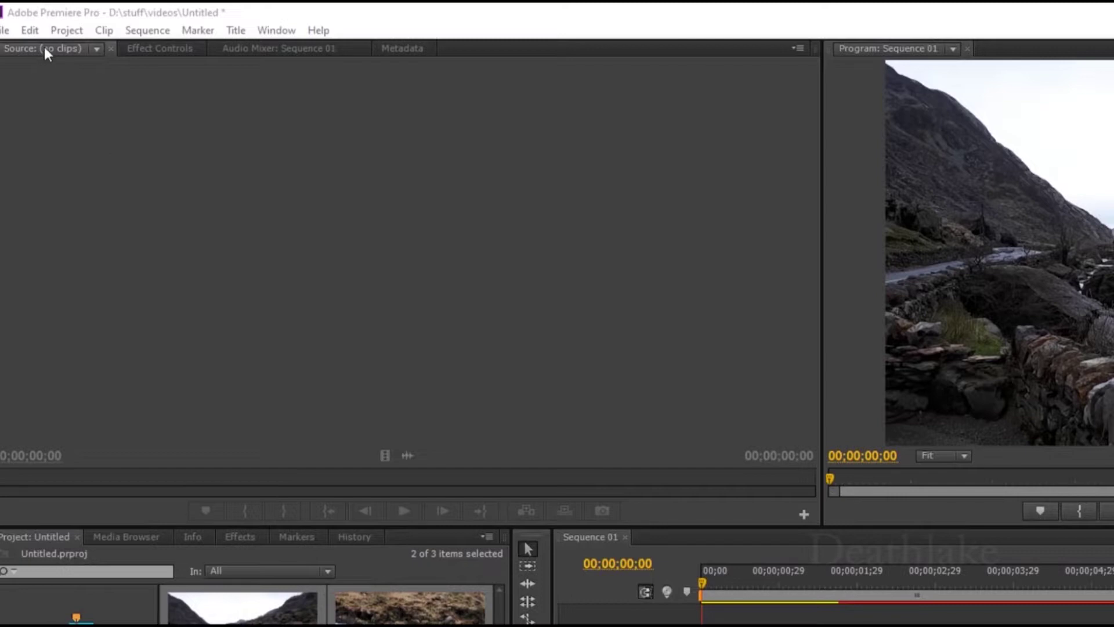
click(32, 30)
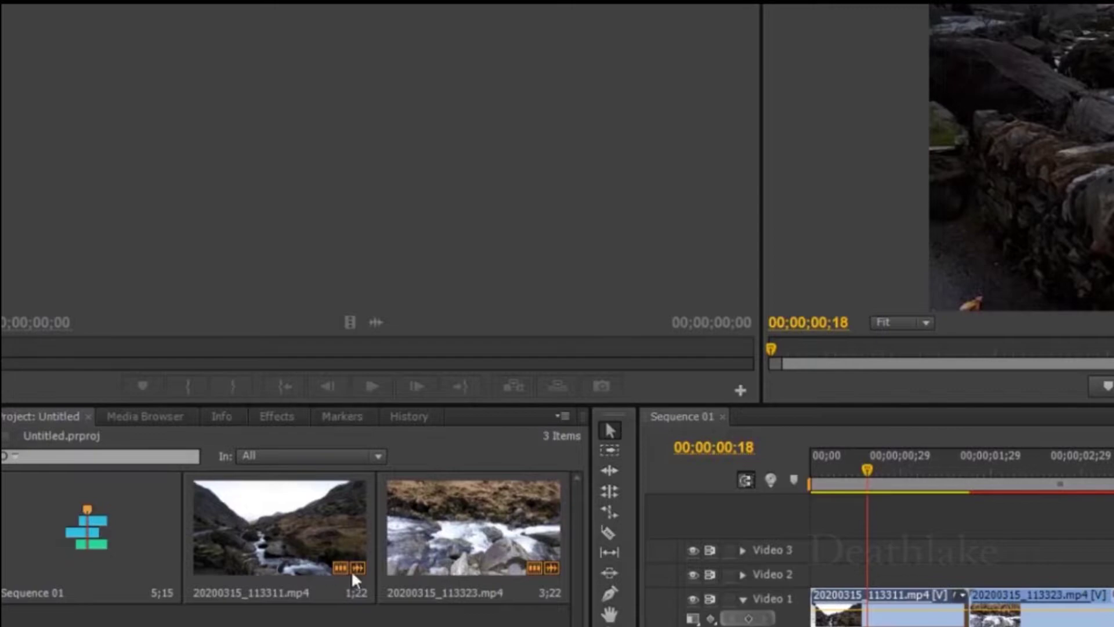
- Open 20200315_113311.mp4 from the project in the Source monitor and scrub through its footage
double_click(309, 534)
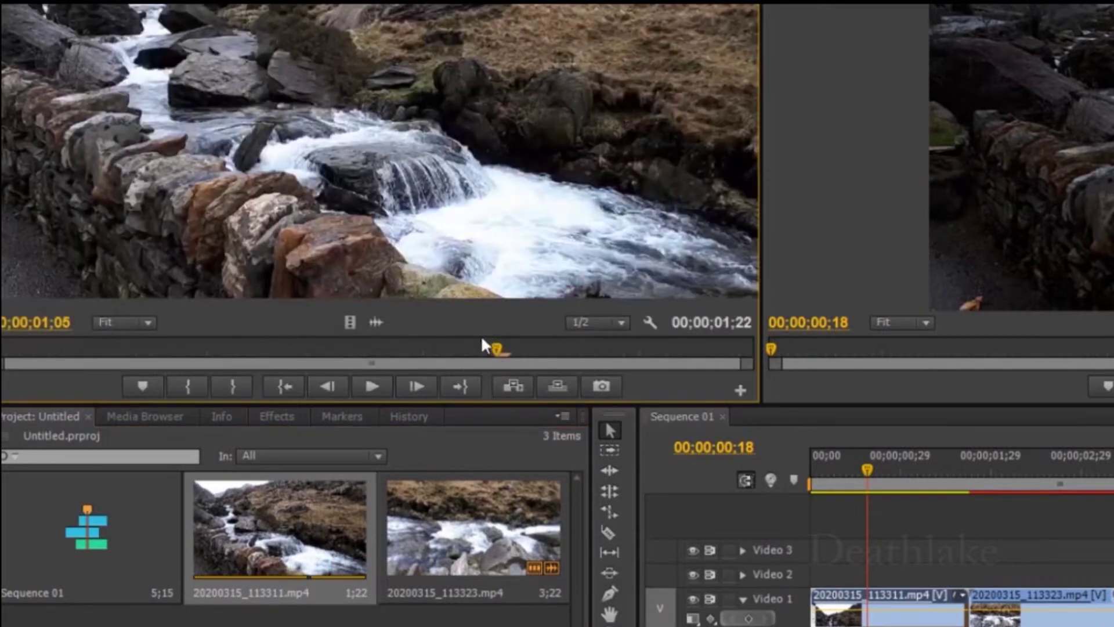
drag(482, 343, 370, 403)
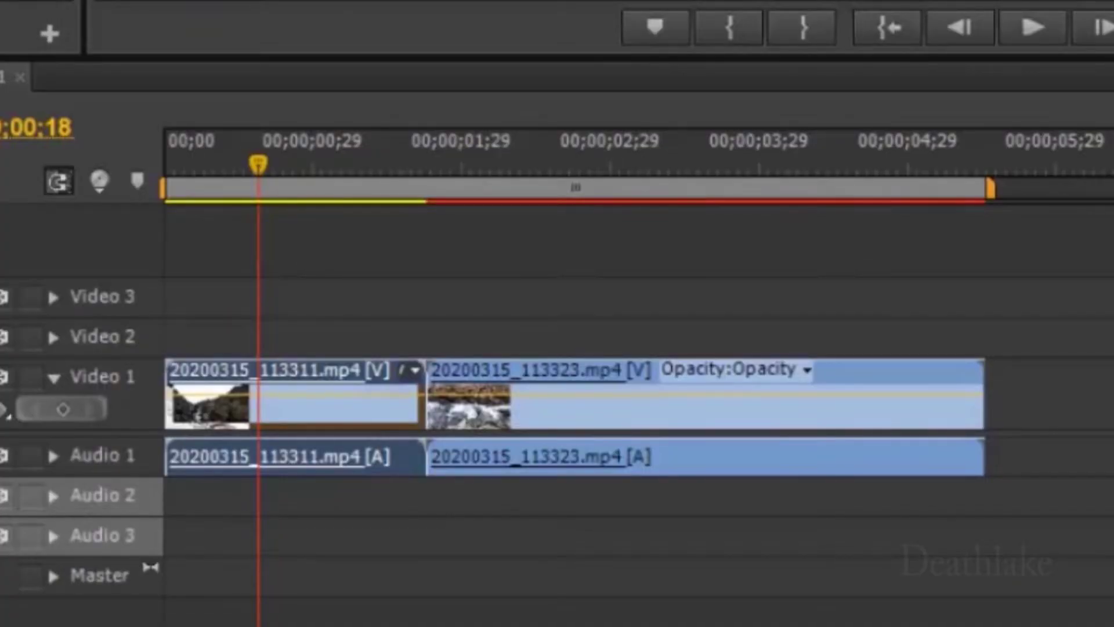
- Adjust the audio gain of the 20200315_113311.mp4 clip in the sequence by -10.2 dB
click(330, 454)
right_click(227, 458)
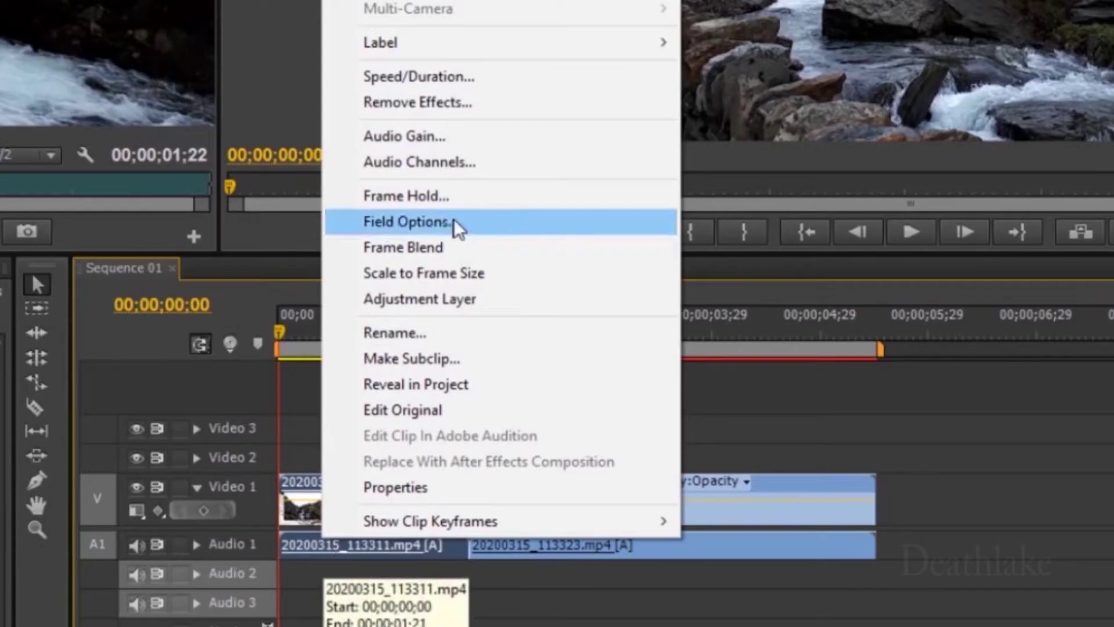
click(493, 137)
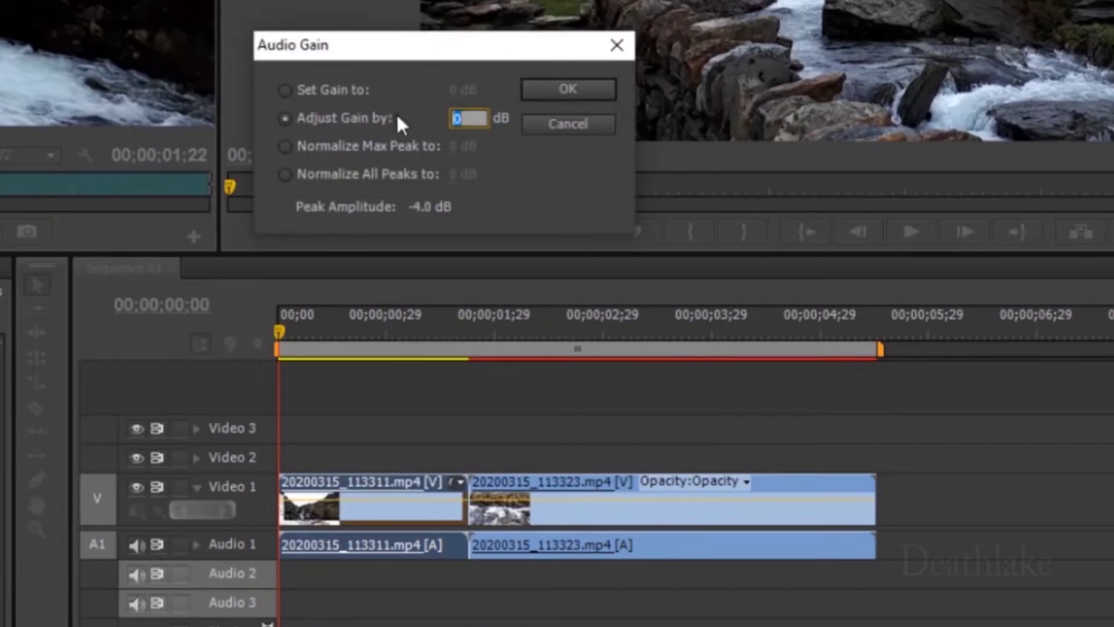
click(397, 118)
drag(456, 120, 545, 115)
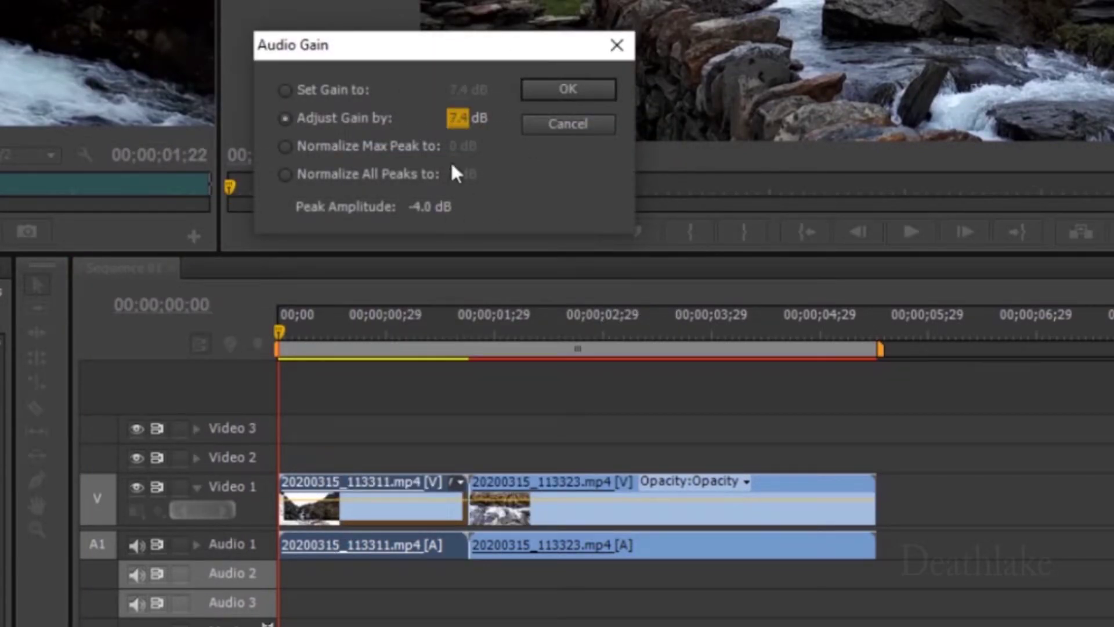
drag(460, 117, 363, 108)
drag(459, 120, 354, 107)
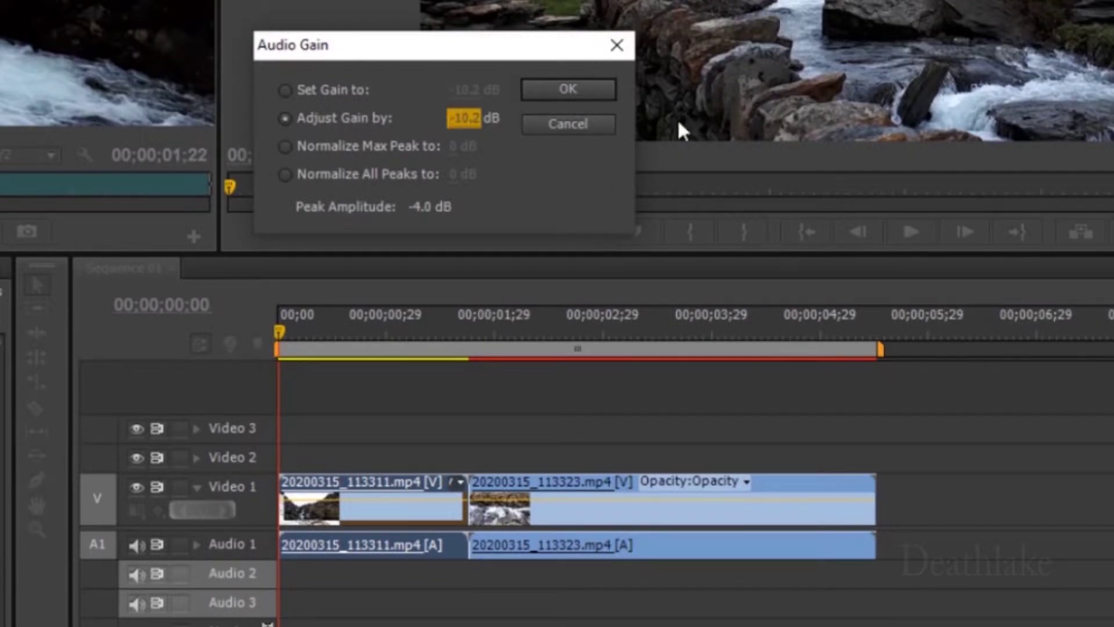
click(566, 87)
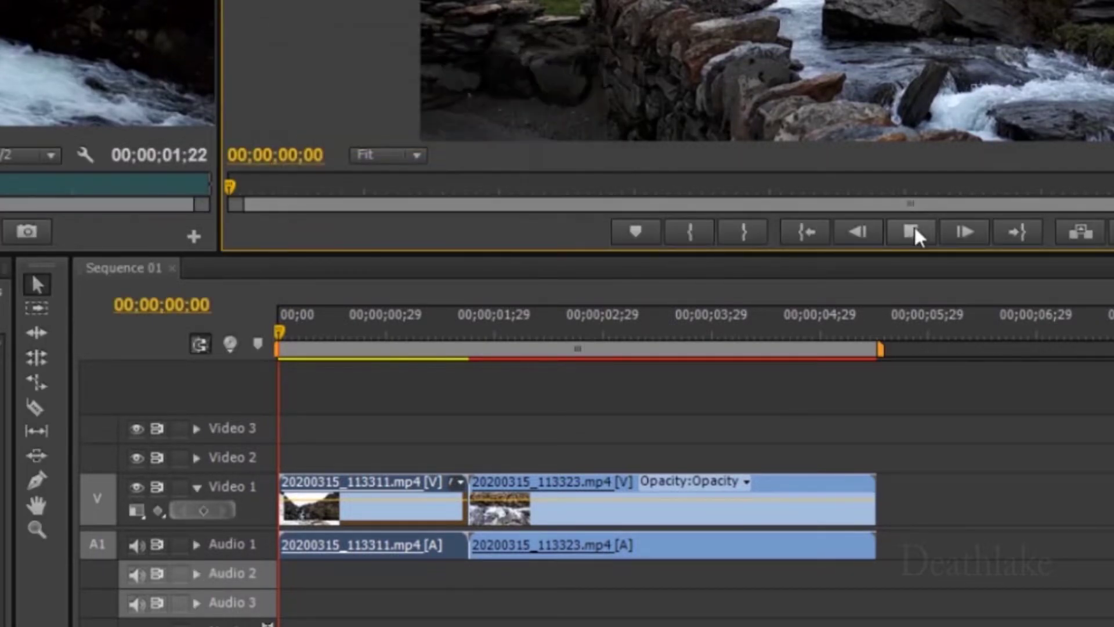
- Play the sequence from the beginning to hear the lowered audio, and return the playhead to the start
click(913, 231)
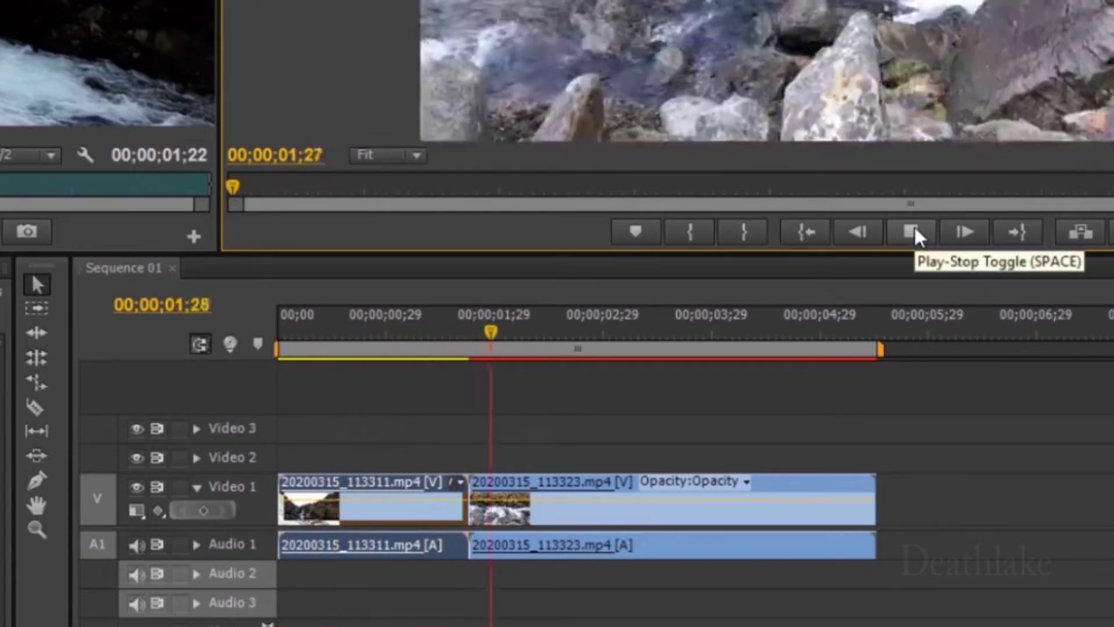
click(913, 227)
click(169, 343)
key(Home)
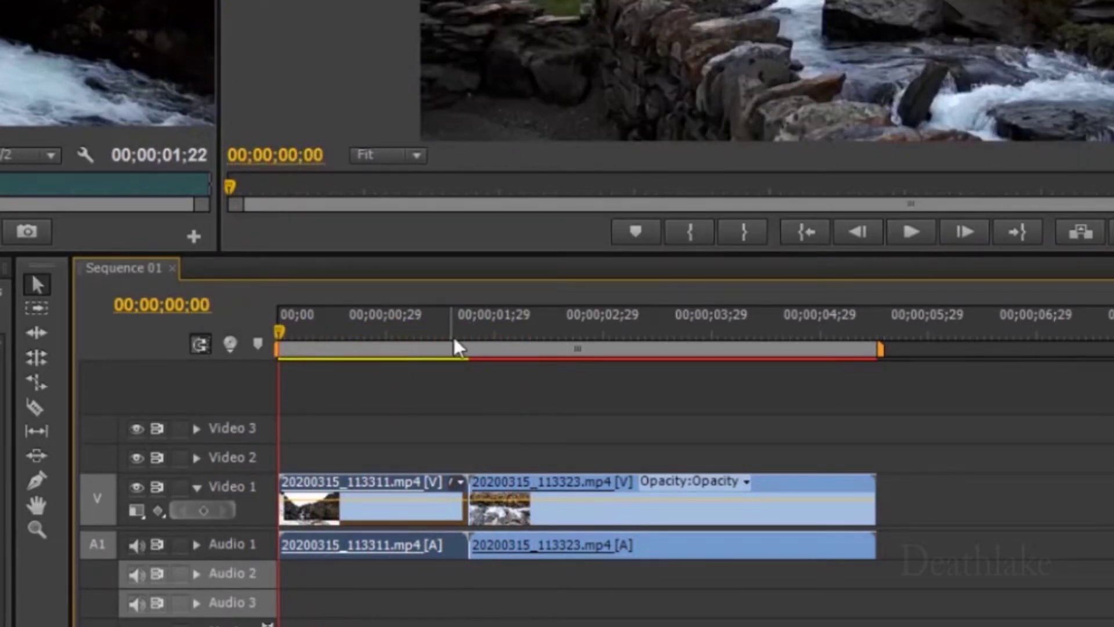
- Normalize the max peak of the 20200315_113311.mp4 clip's audio to 35 dB
right_click(388, 490)
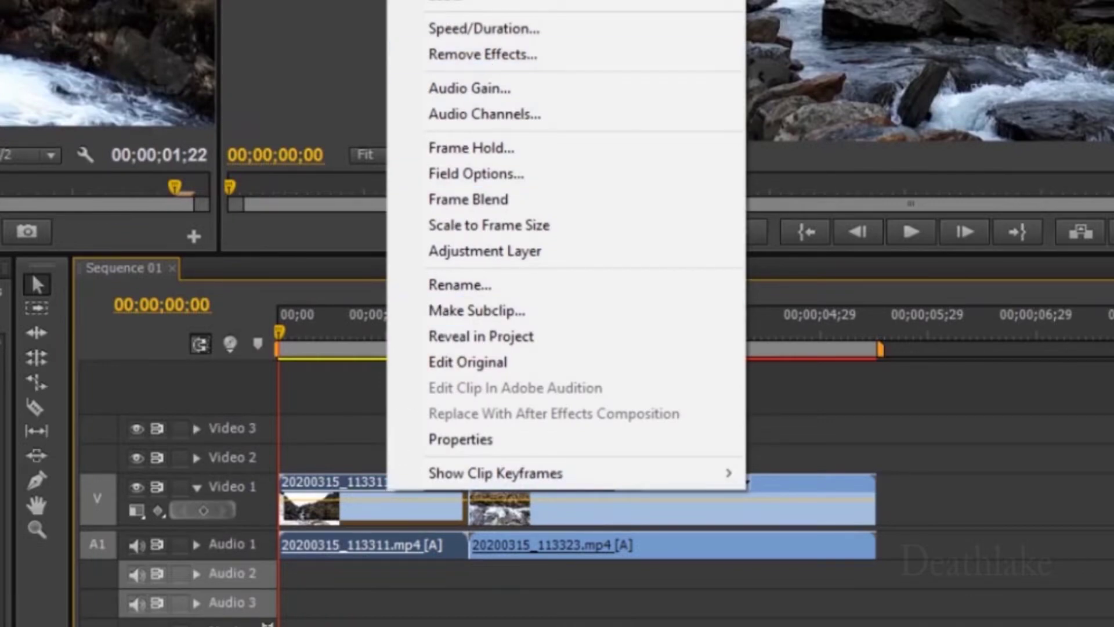
click(467, 88)
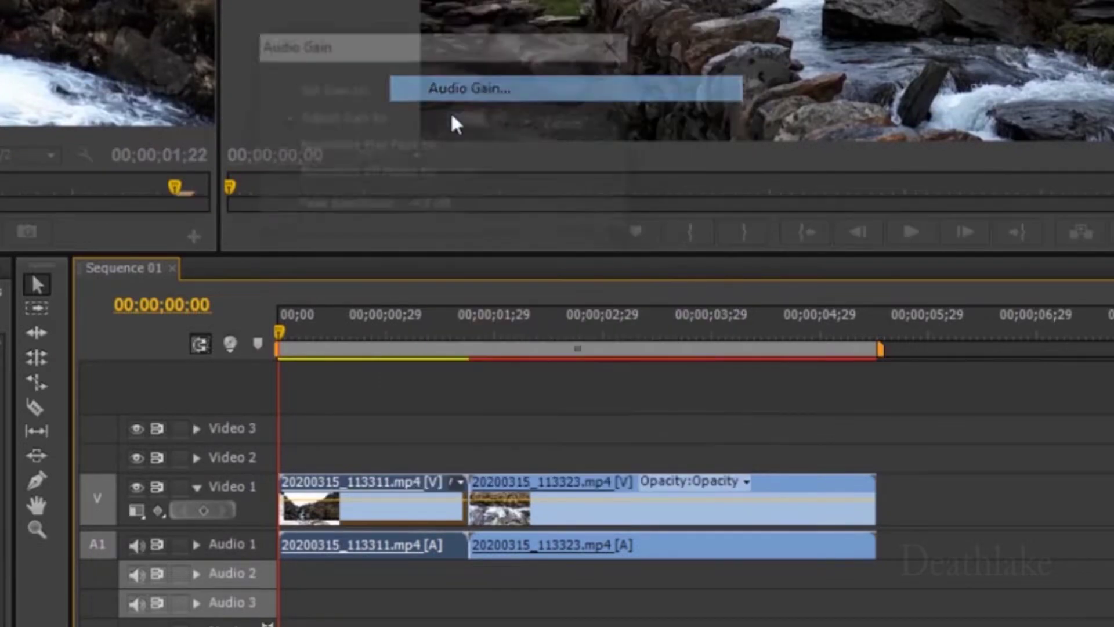
click(331, 150)
drag(464, 146, 865, 224)
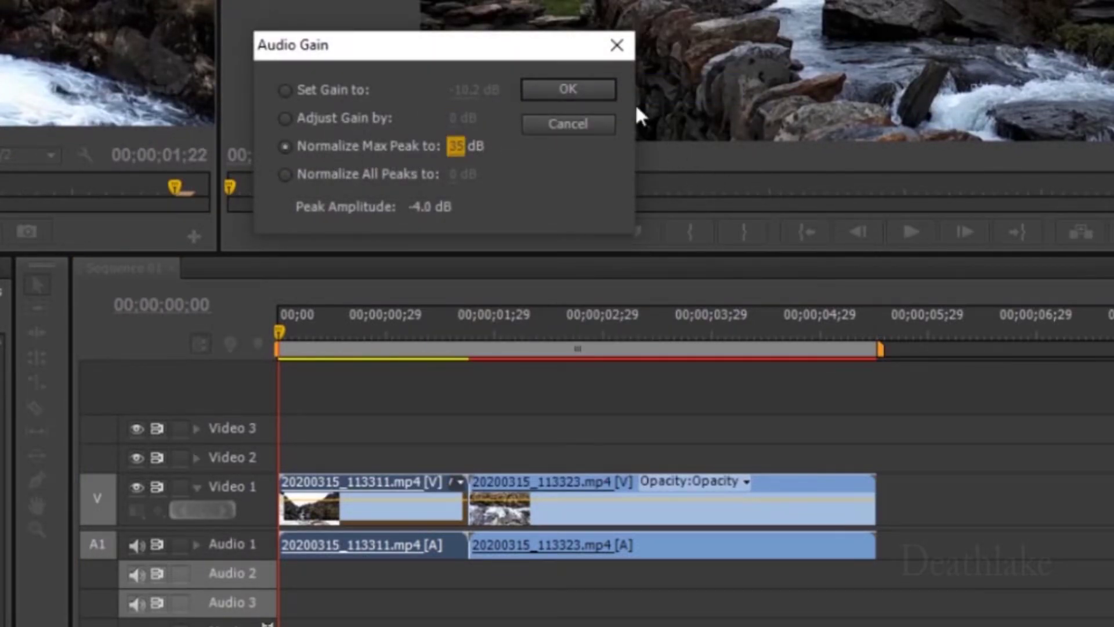
click(615, 90)
- Play the opening frames to hear the normalized audio, and move the playhead back to 00;00;00;02
click(923, 233)
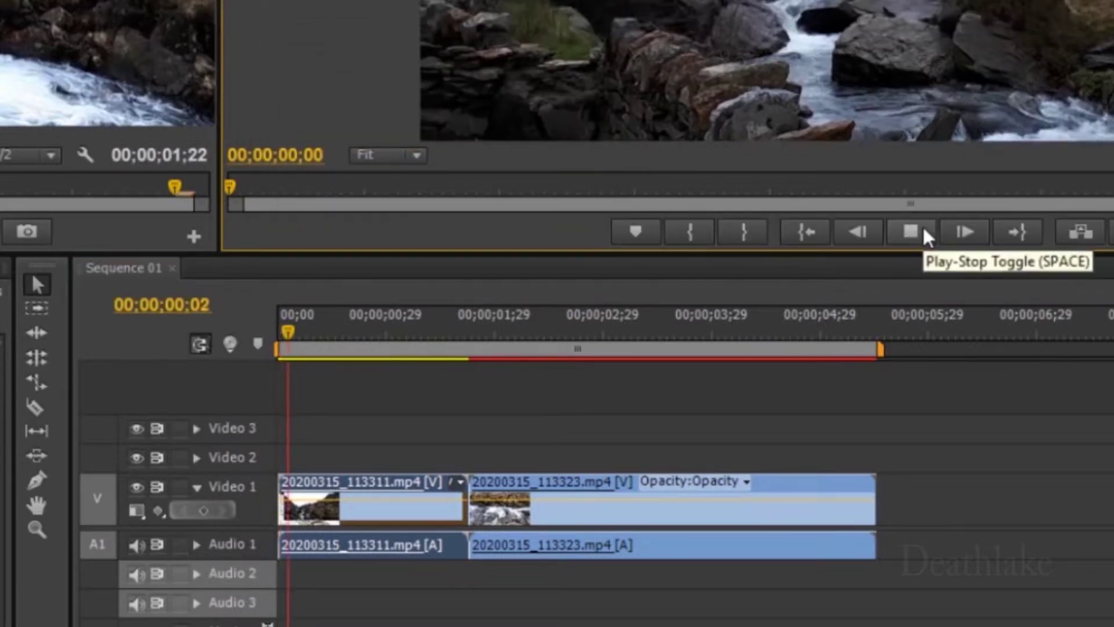
click(924, 229)
click(299, 310)
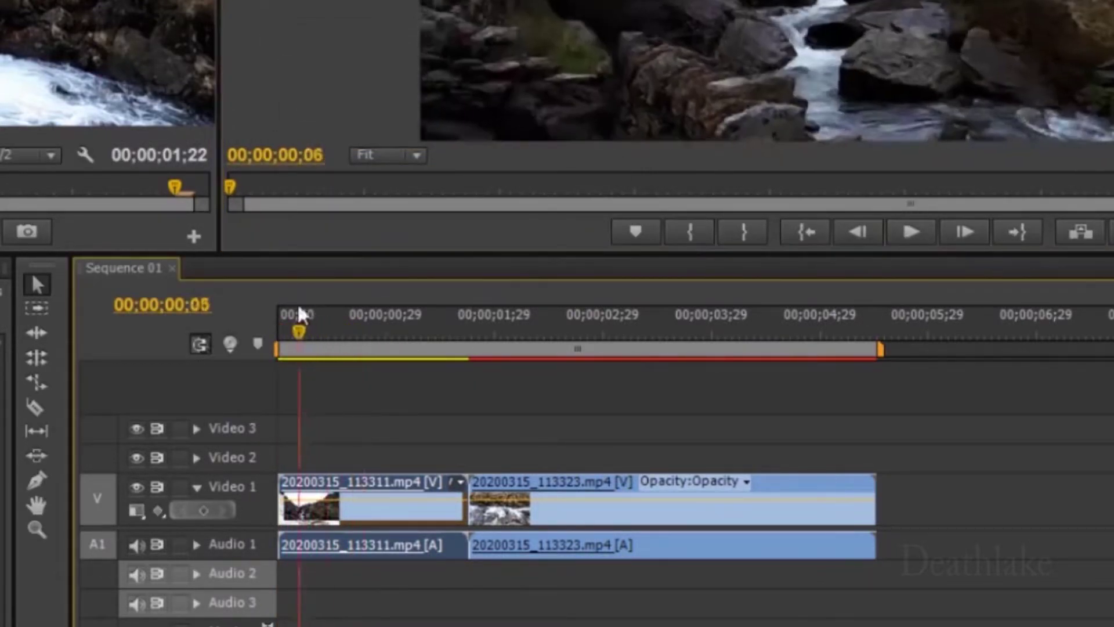
drag(298, 307, 288, 311)
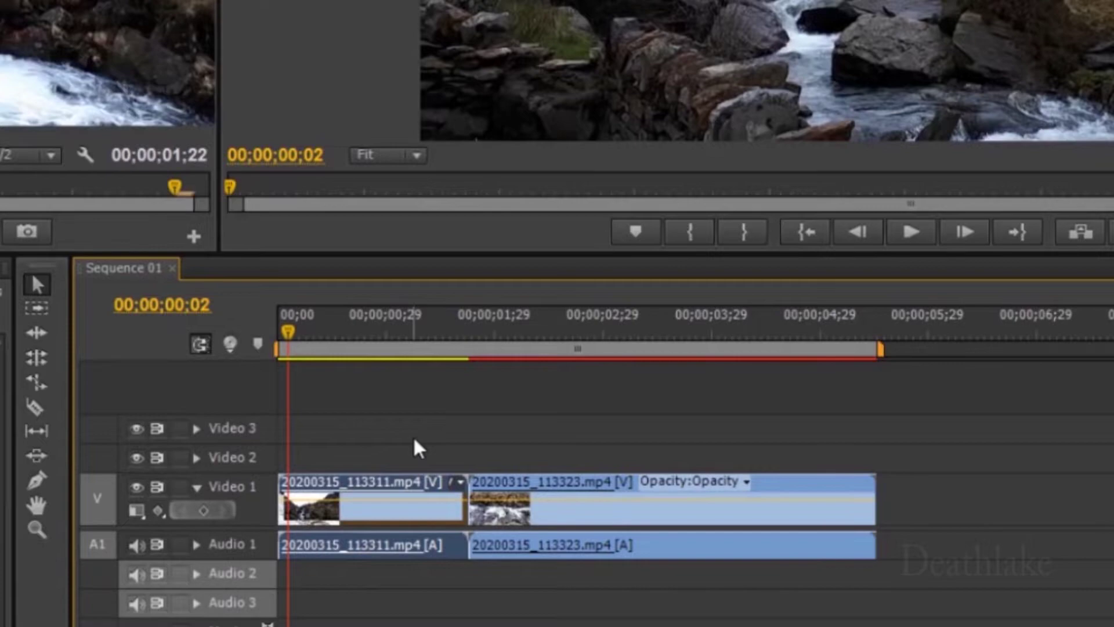
- Expand the Audio 1 track and raise the volume line of 20200315_113311.mp4, bringing it back down to about its original height
click(389, 472)
right_click(377, 496)
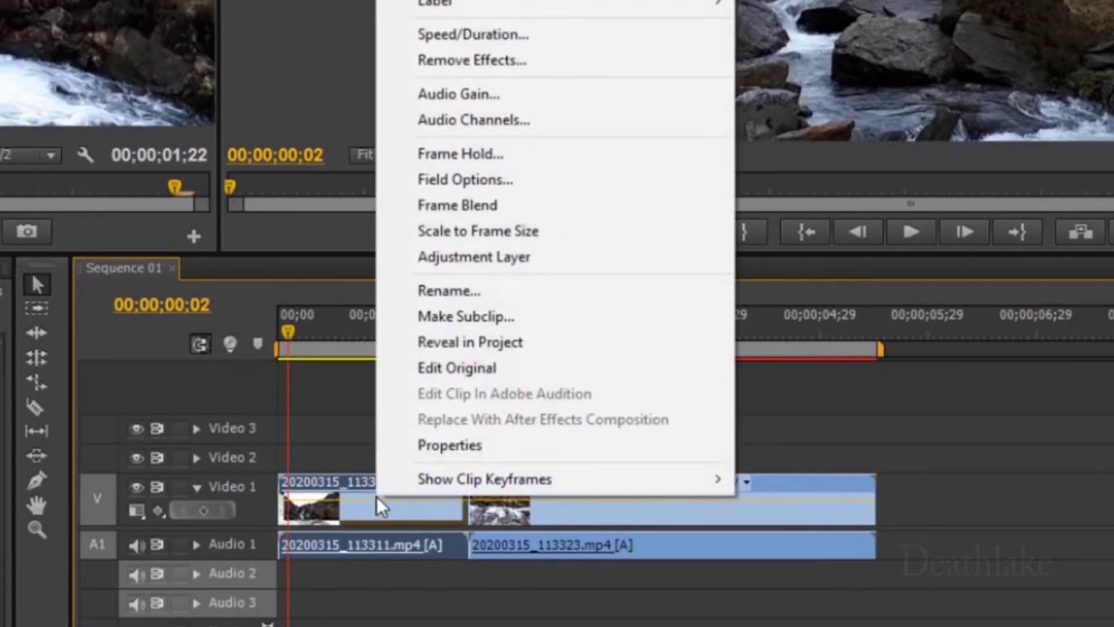
click(339, 525)
click(197, 545)
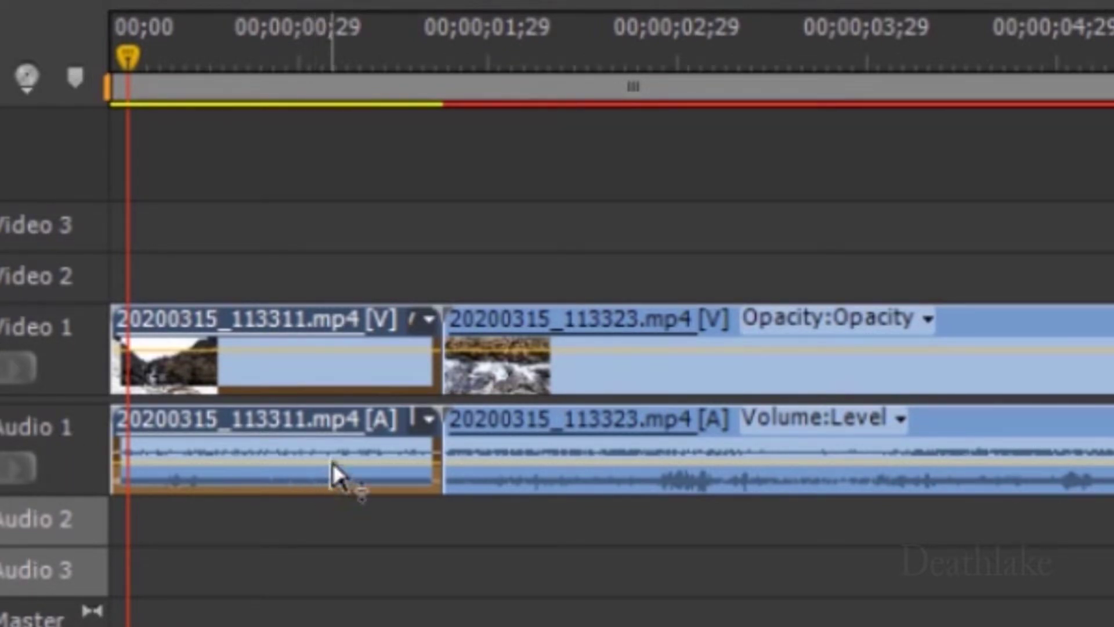
mouse_move(339, 464)
mouse_down()
mouse_move(337, 511)
mouse_move(338, 447)
mouse_up()
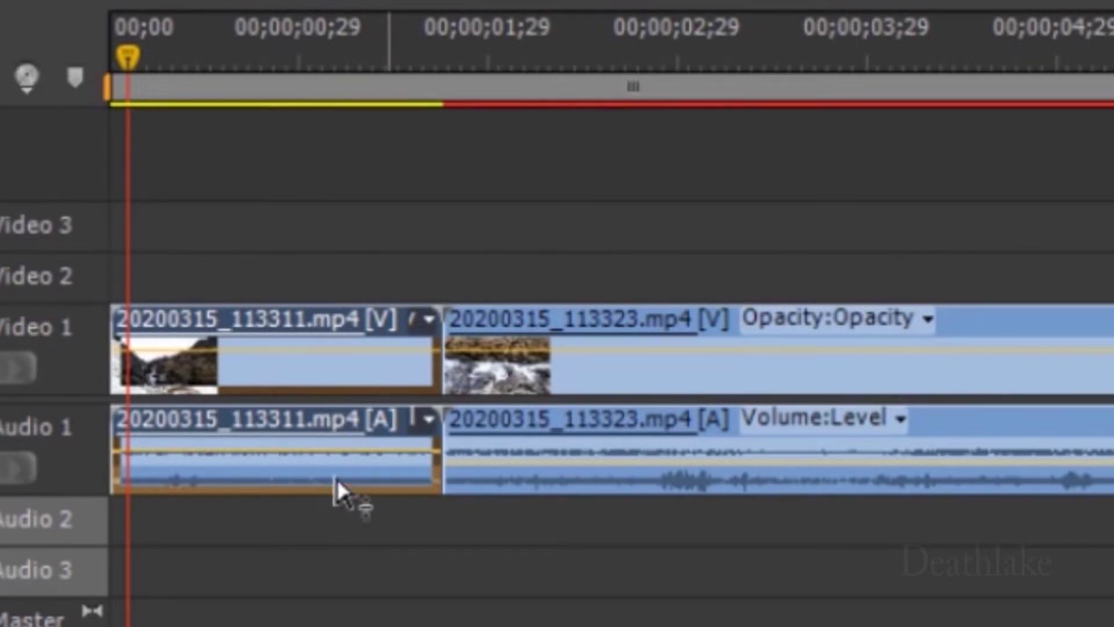
mouse_move(347, 469)
mouse_down()
mouse_move(347, 509)
mouse_move(346, 452)
mouse_move(346, 464)
mouse_up()
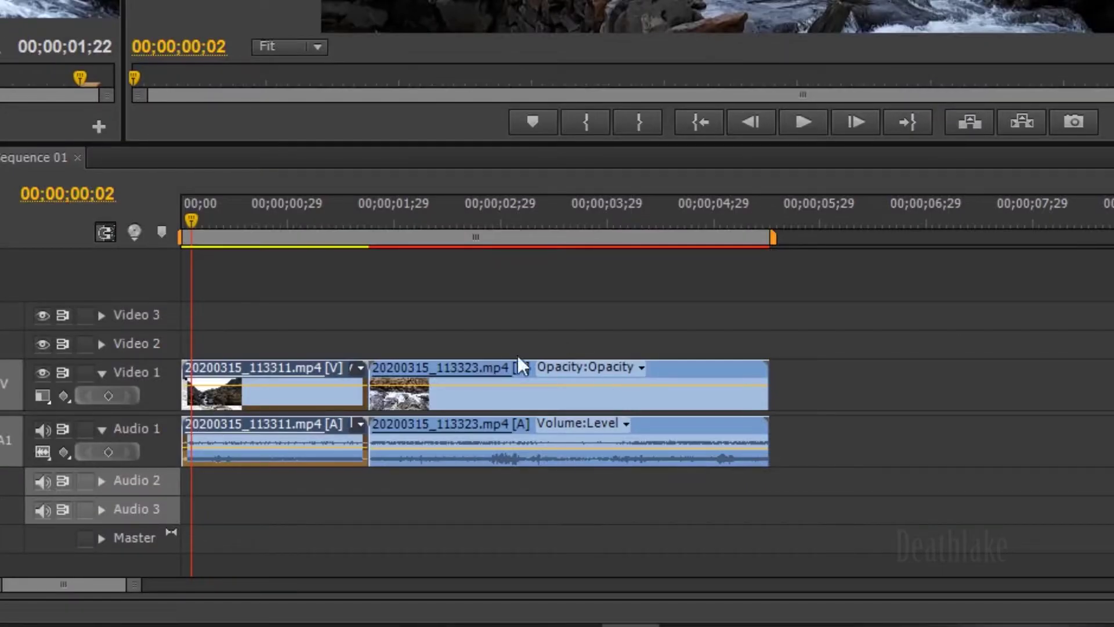
- Create an audio fade-in on 20200315_113311.mp4 with volume keyframes at about 00;00;00;03 and at the clip's start, lowering the start keyframe
drag(133, 585, 80, 586)
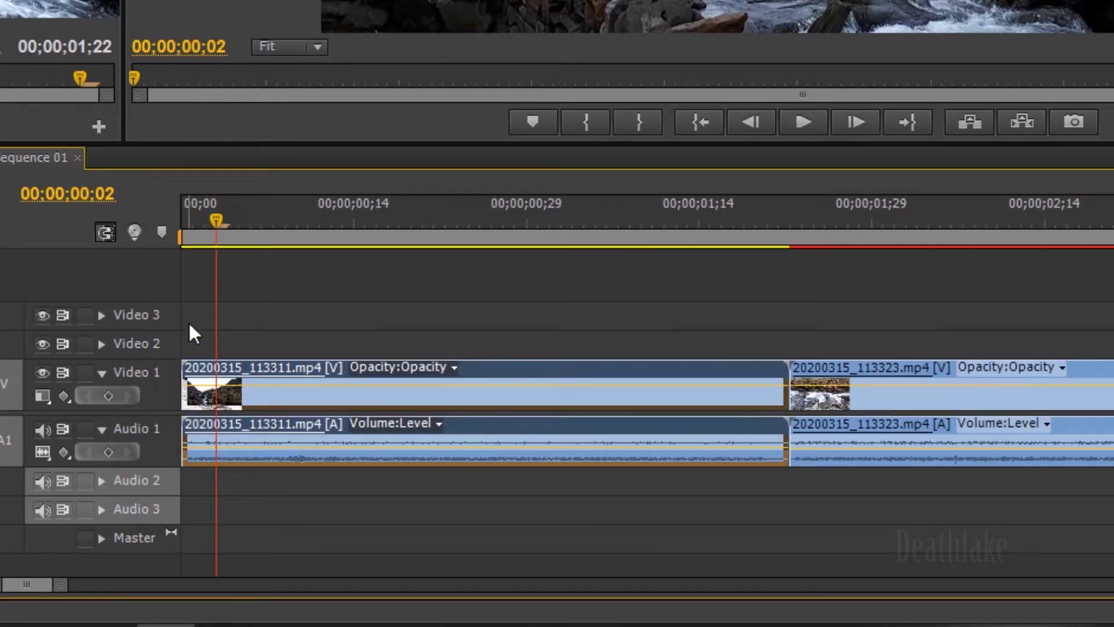
ctrl+click(221, 447)
drag(187, 447, 185, 462)
- Play the first clip from the beginning to check the audio fade-in, and return the playhead to the start
drag(717, 218, 157, 227)
click(819, 129)
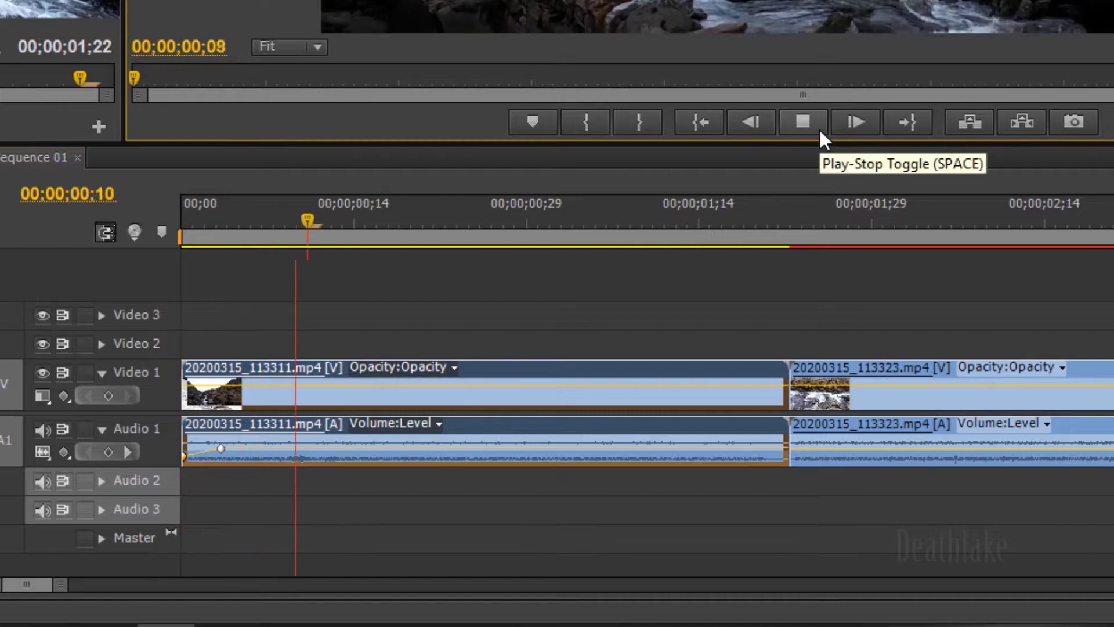
click(819, 130)
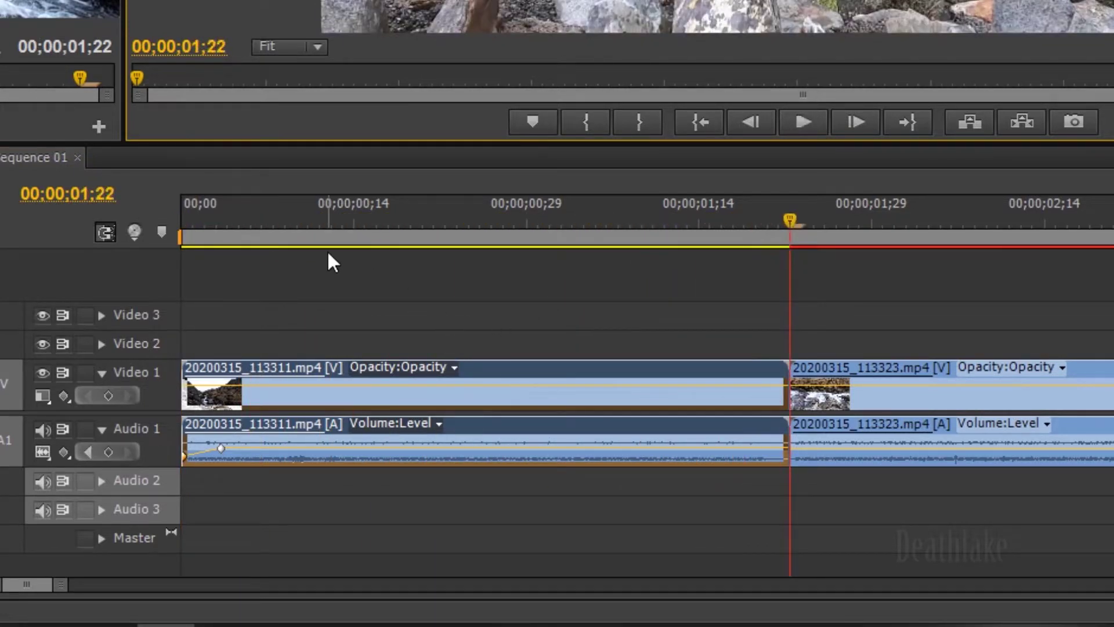
drag(327, 227, 132, 258)
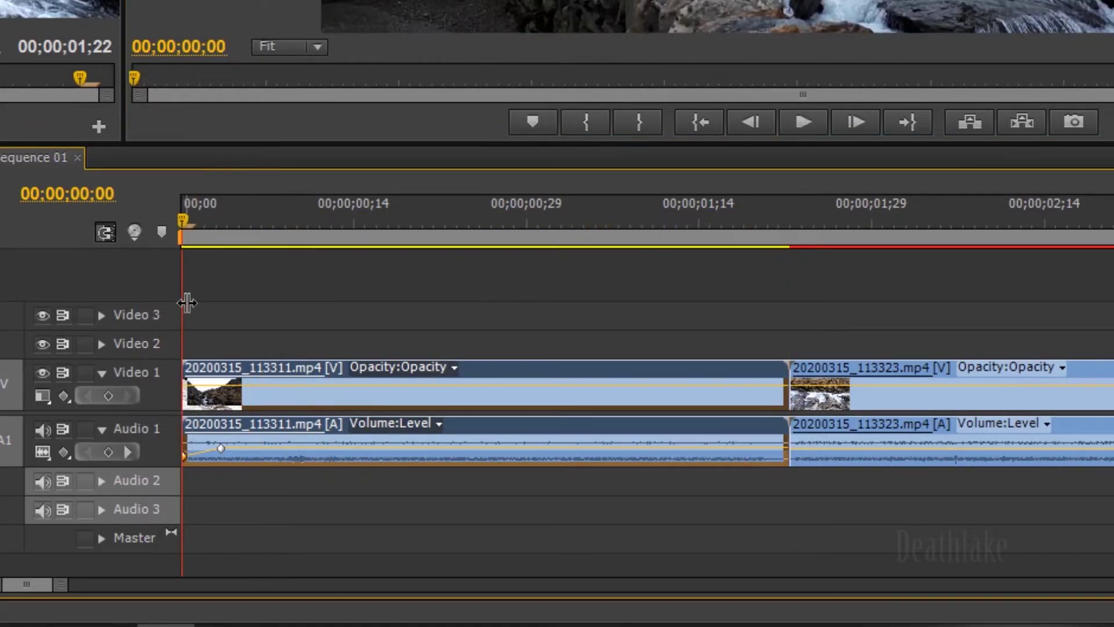
- Fade the video of 20200315_113311.mp4 in from black with two opacity keyframes near its start, and play the result
ctrl+click(229, 386)
ctrl+click(210, 385)
drag(210, 385, 183, 400)
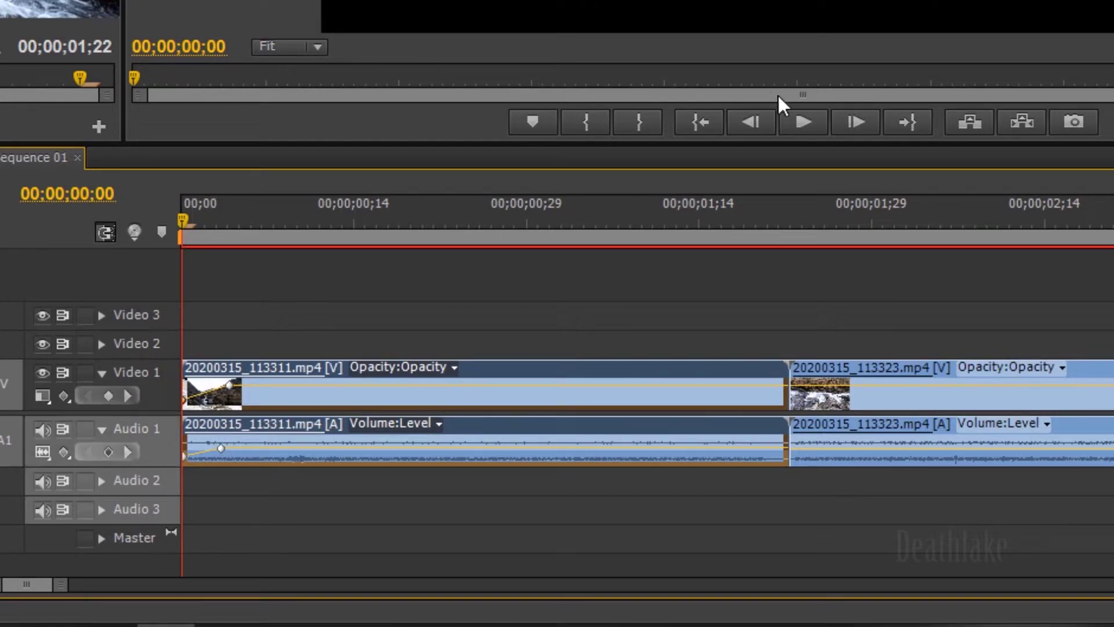
click(792, 120)
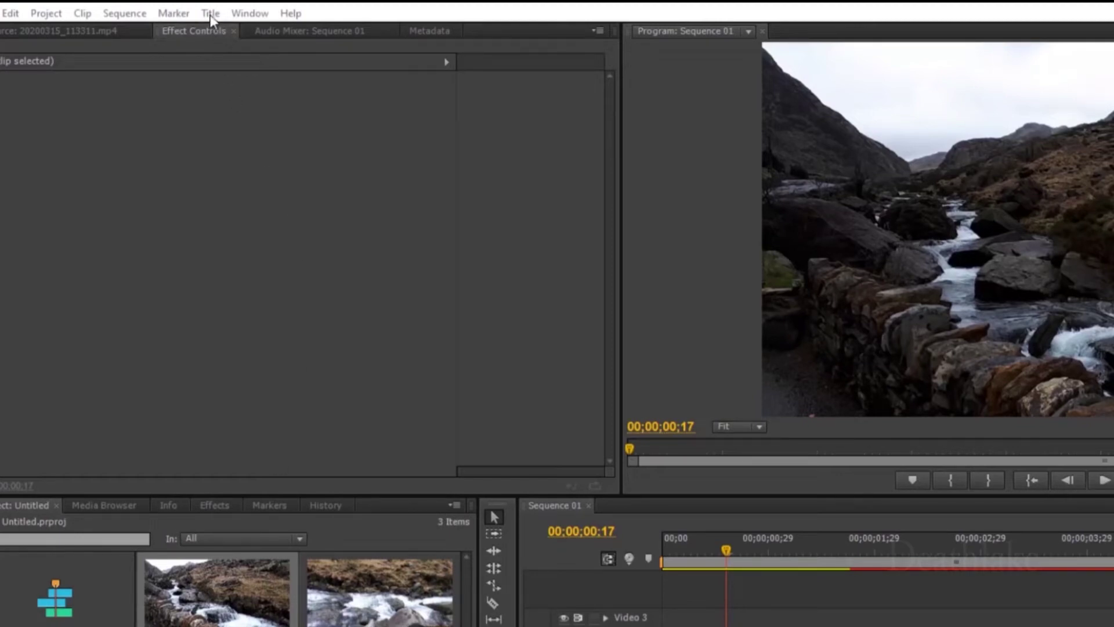
- Create a new default still title at 1920 x 1080, keeping the suggested name and settings
click(210, 13)
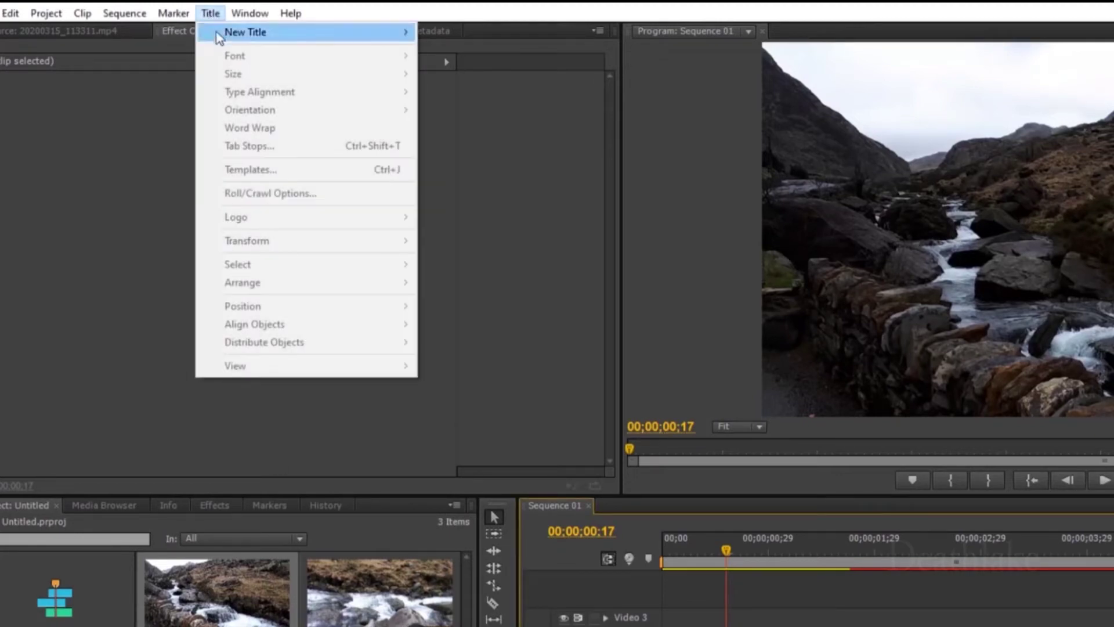
mouse_move(217, 32)
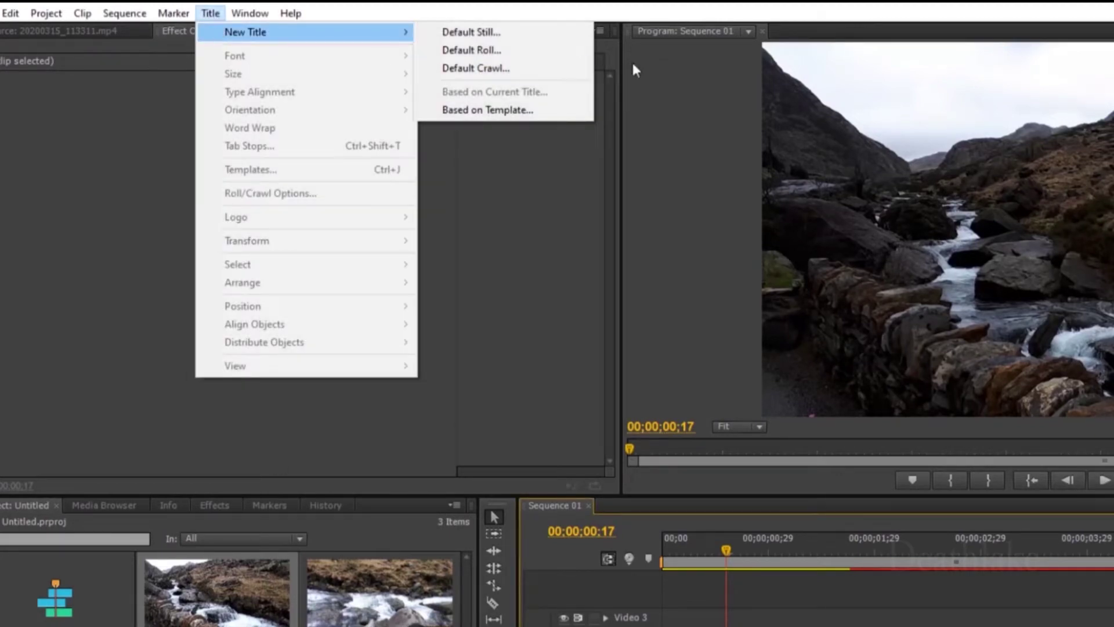
click(513, 34)
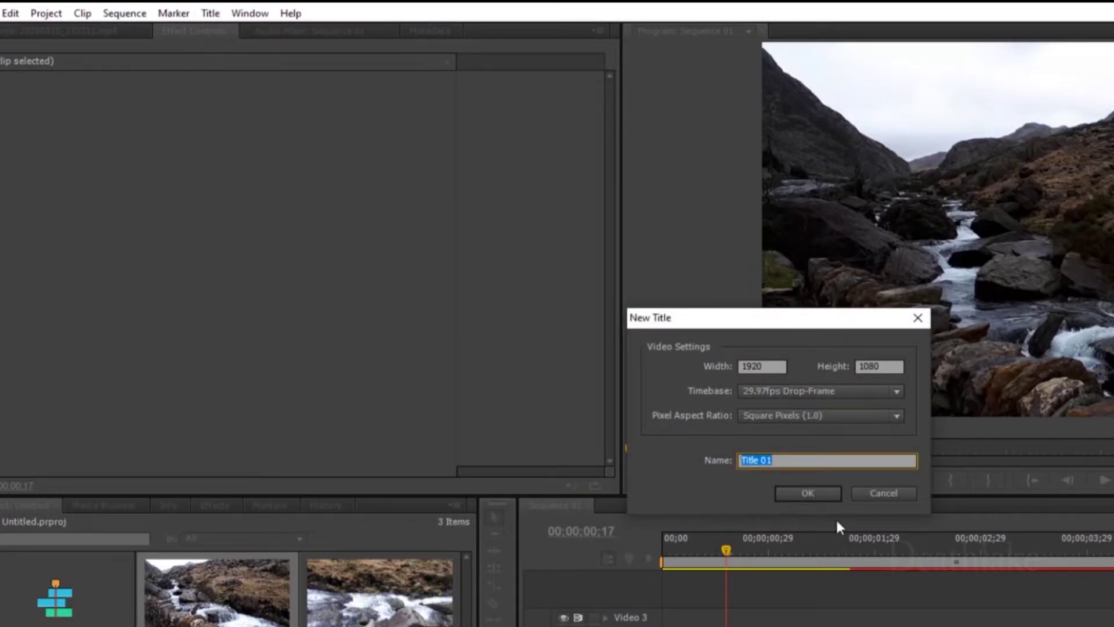
click(796, 490)
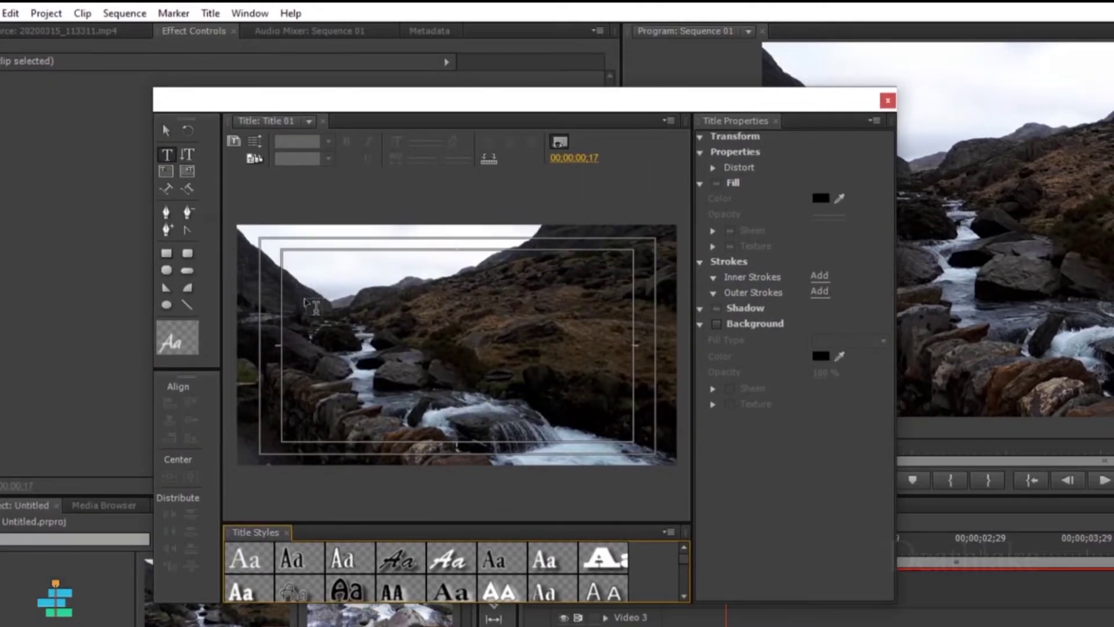
- Add text beginning with "De" near the upper left of the title frame, enlarge the title window, and apply a Birch Std title style
click(303, 290)
text(D)
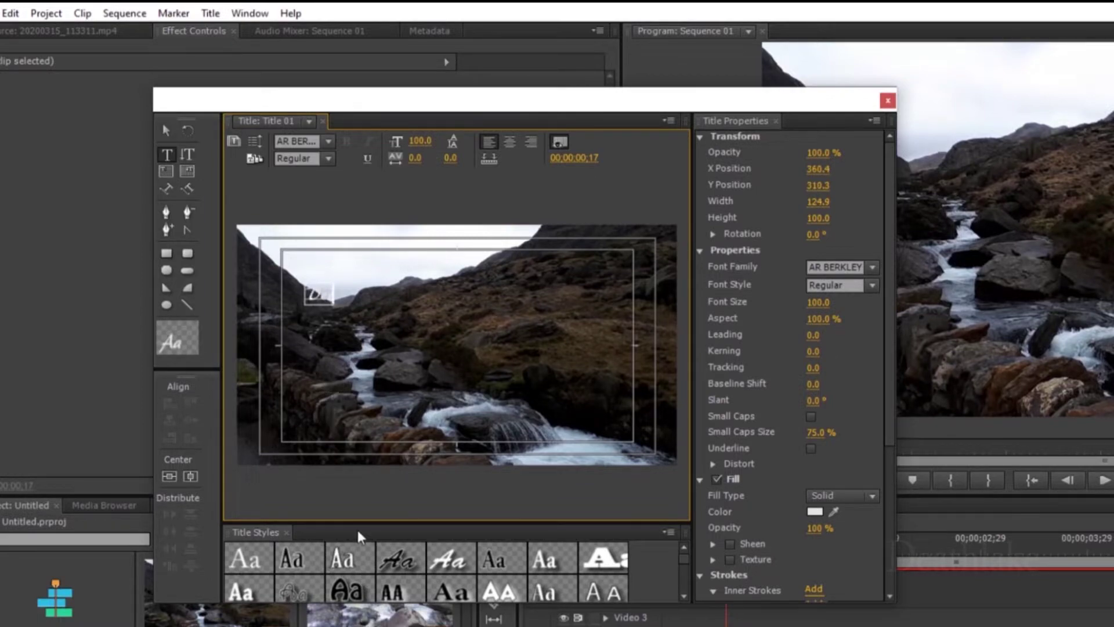
mouse_move(355, 603)
mouse_down()
mouse_move(356, 626)
mouse_move(355, 589)
mouse_up()
click(349, 618)
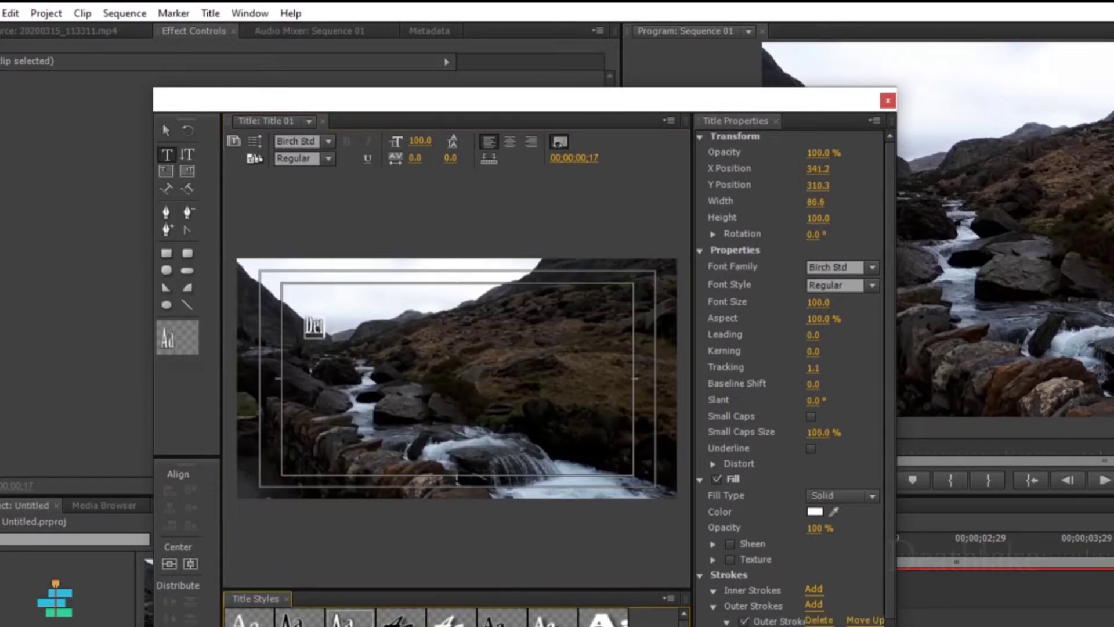
- Apply an Orator Std title style to the text and complete it to read "Derp e derp derp derp"
click(500, 616)
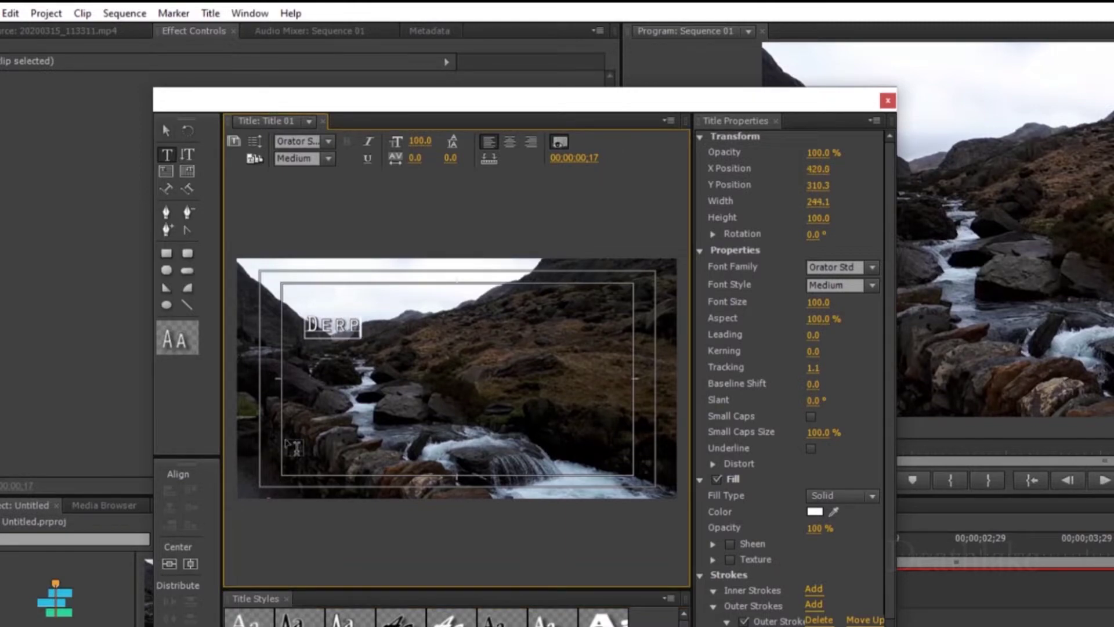
text(p e derp derp d)
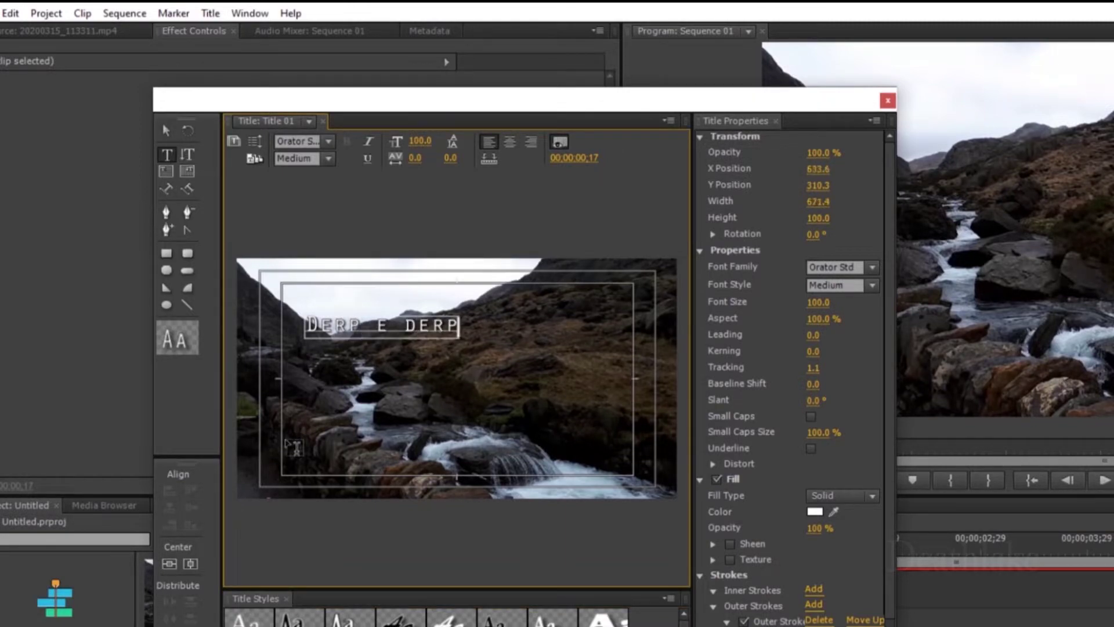
text(erp)
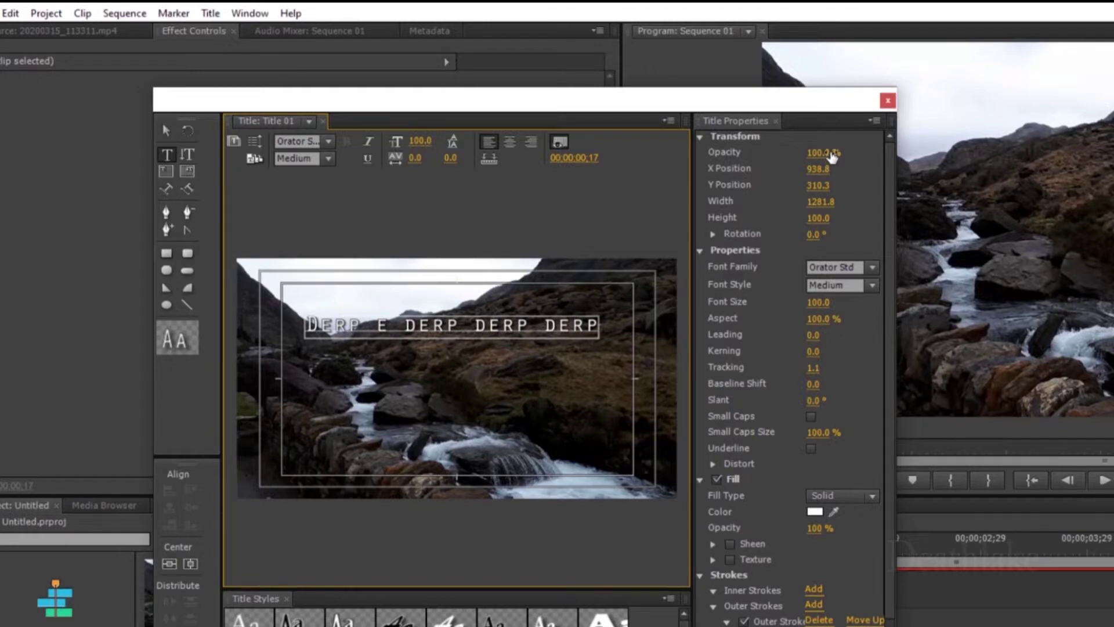
mouse_move(833, 154)
mouse_down()
mouse_move(773, 155)
mouse_move(820, 155)
mouse_up()
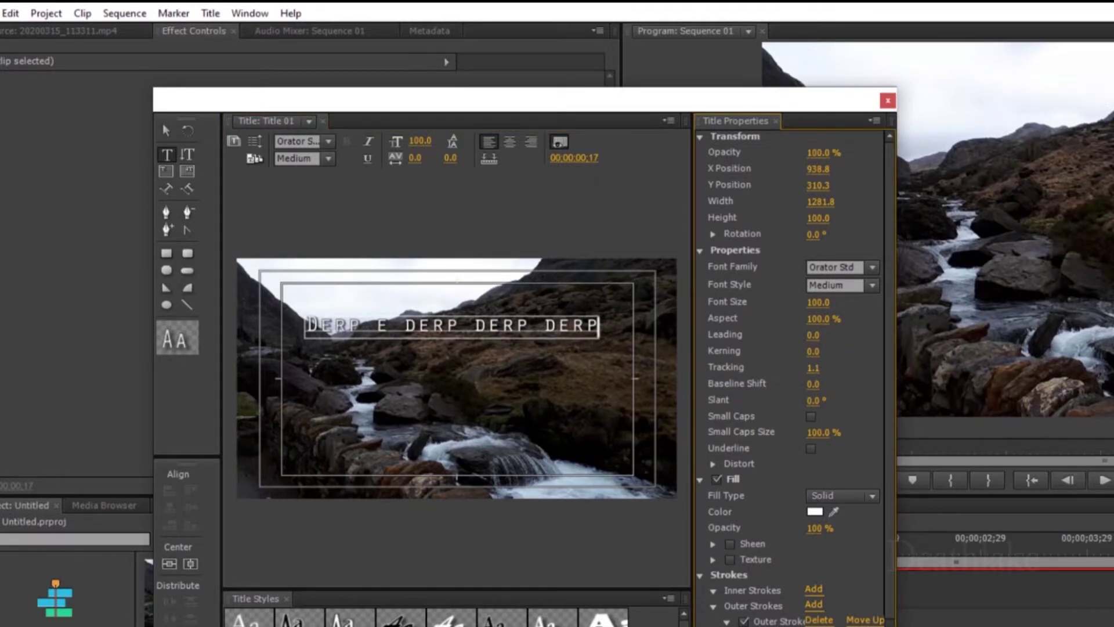
- Widen the title window and set the title text's font style to Slanted
drag(886, 299, 1113, 298)
click(1101, 291)
key(Escape)
click(1102, 285)
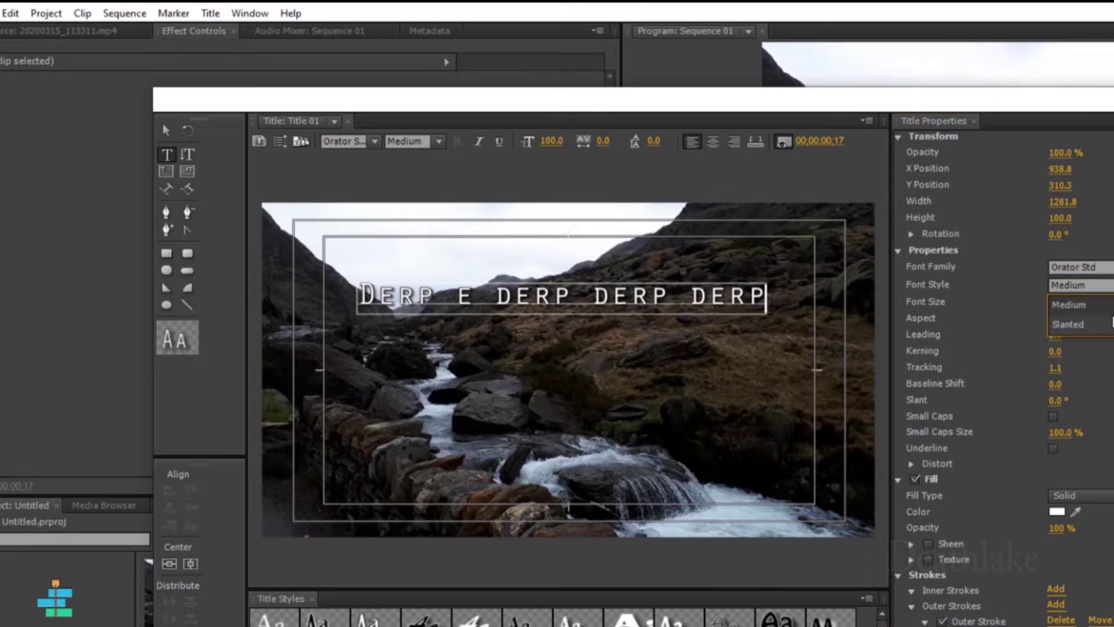
click(1110, 324)
- Change the title text's font family to Parchment and move the text to about X 870, Y 398
click(1105, 267)
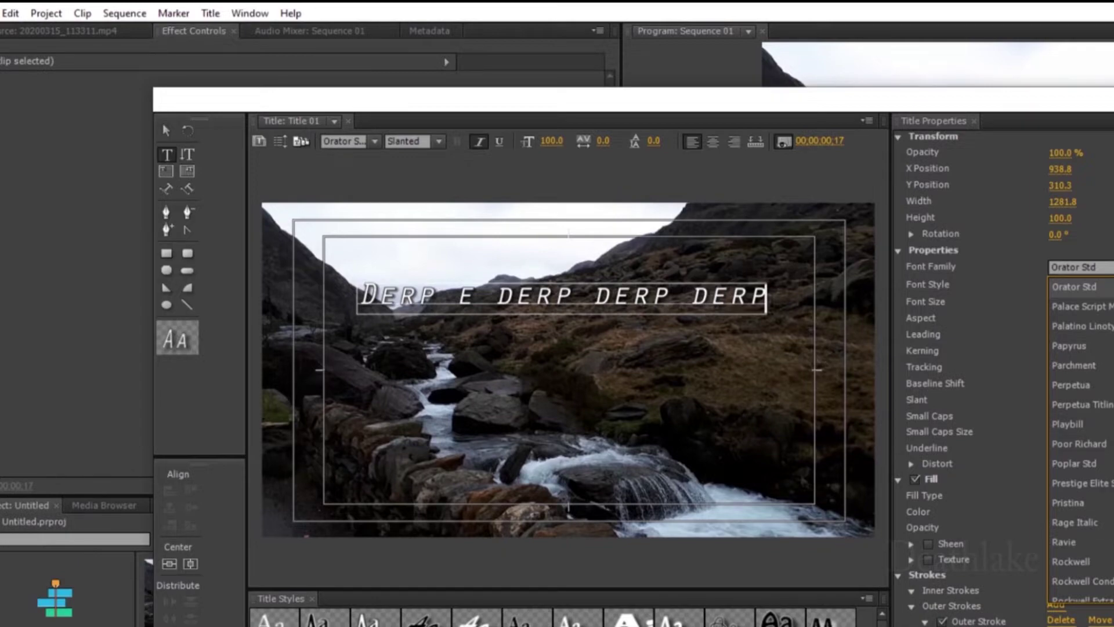
click(1102, 365)
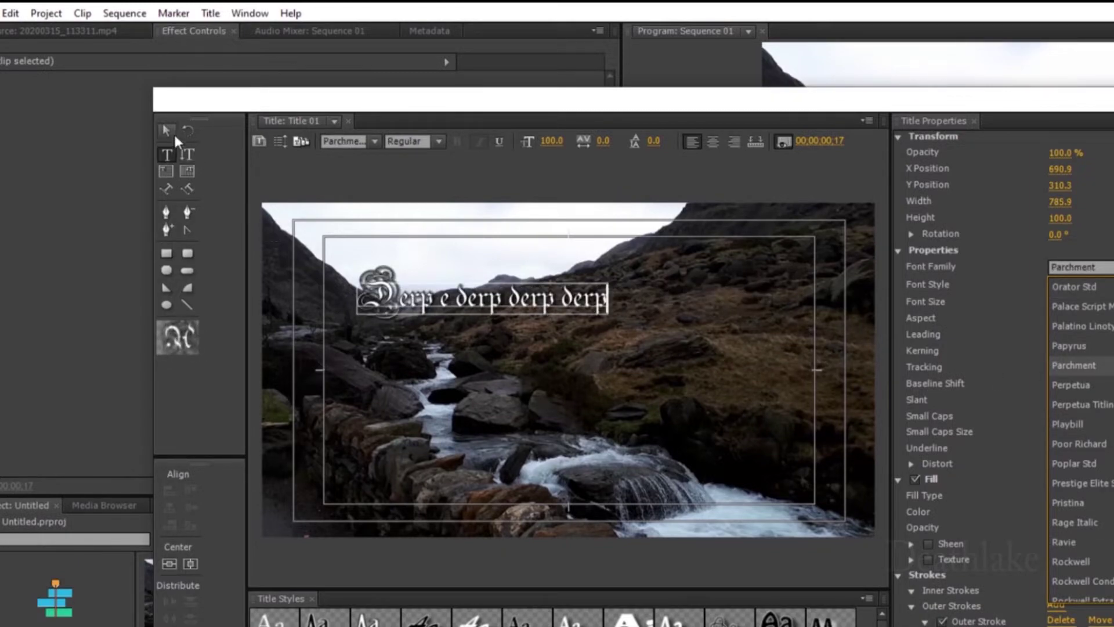
click(174, 135)
drag(560, 303, 616, 331)
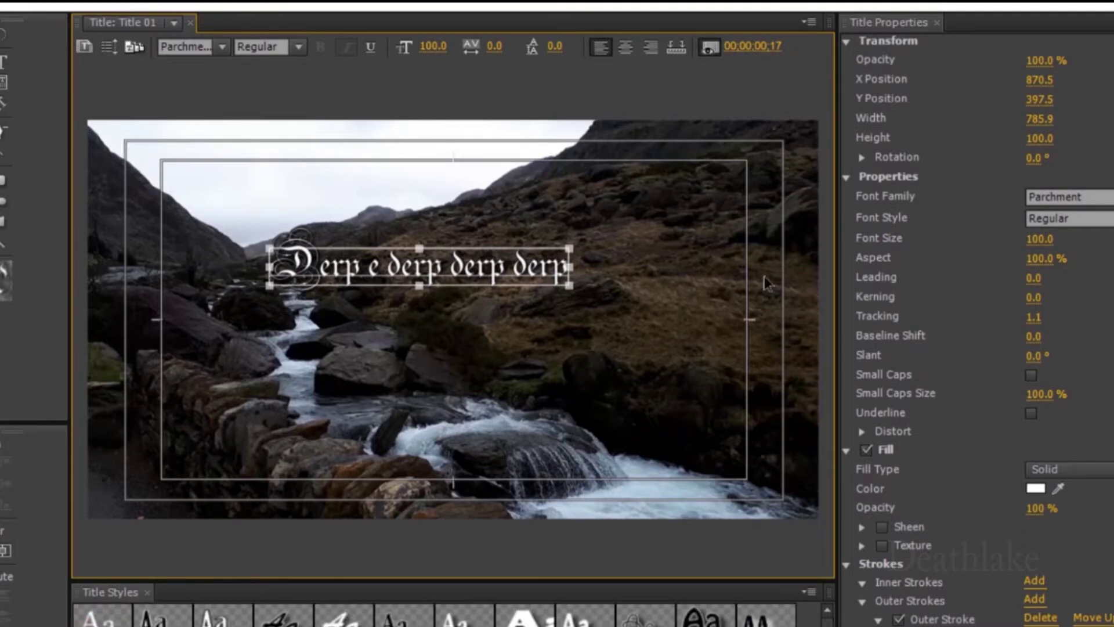
- Give the title text a Linear Gradient fill, colour its first stop black and shift that stop slightly toward the gradient's start
click(1070, 470)
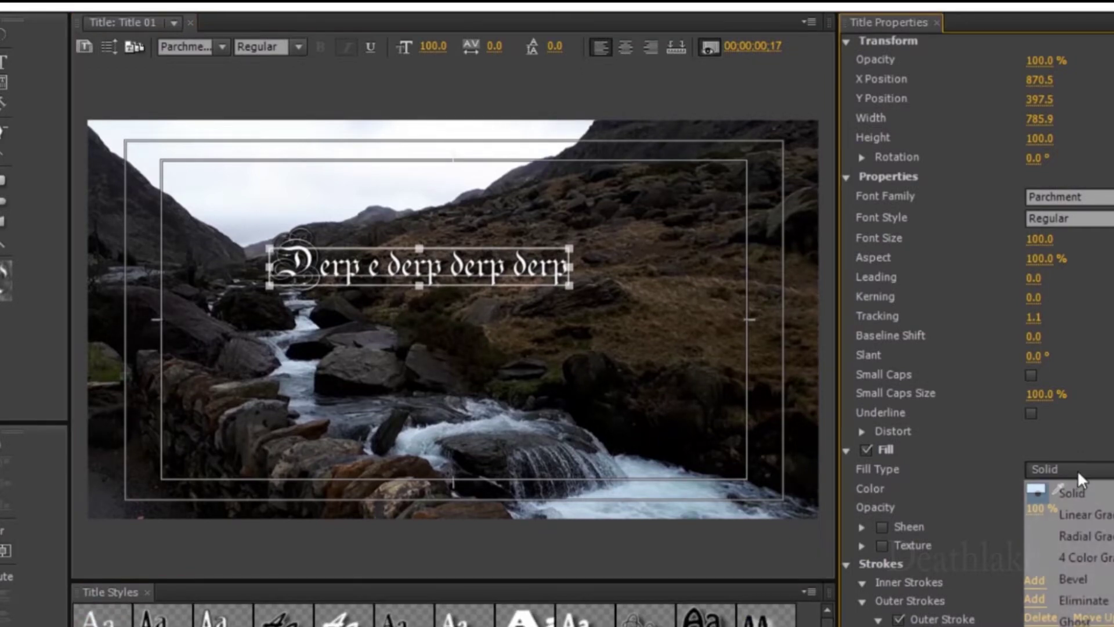
click(1089, 471)
click(1089, 471)
click(1092, 513)
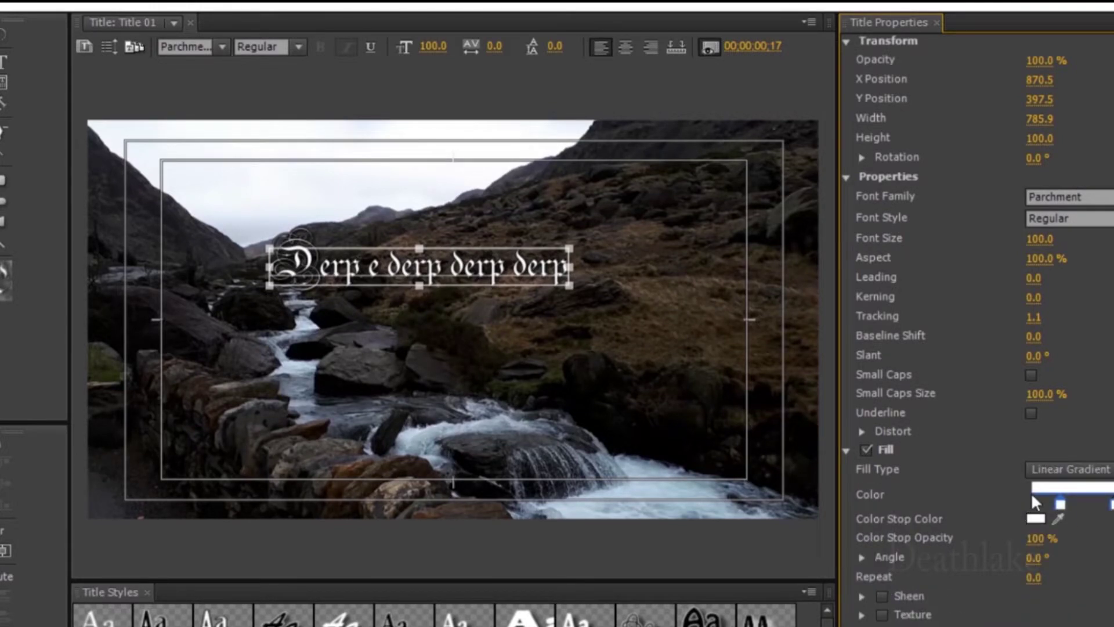
double_click(1074, 491)
drag(678, 357, 818, 244)
click(899, 271)
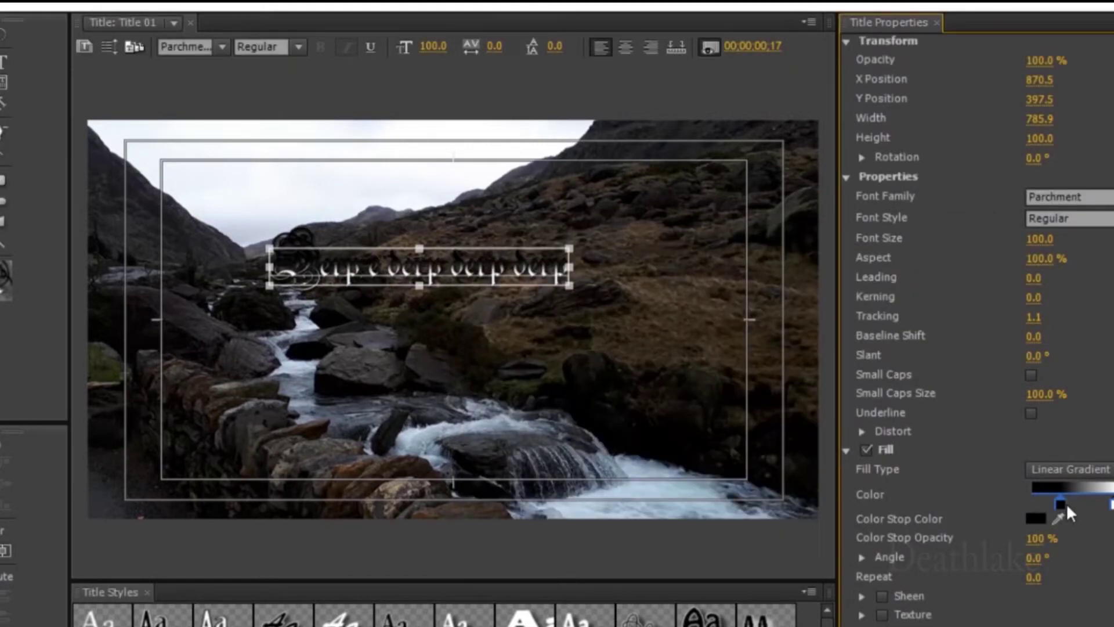
drag(1059, 507, 1056, 507)
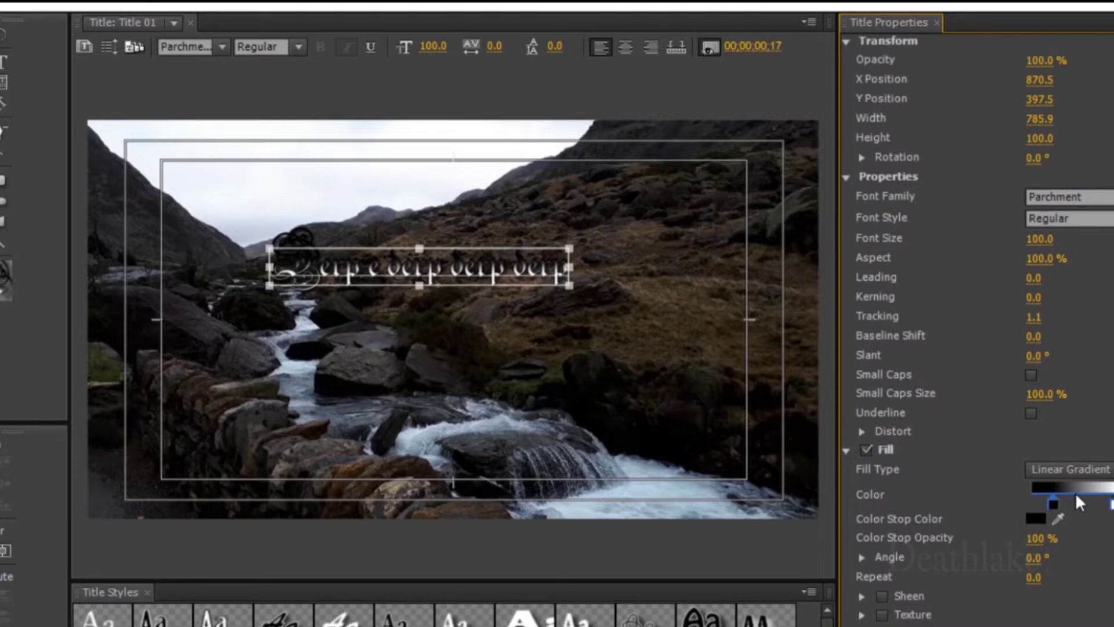
- Recolour the fill gradient's first colour stop to red EE1818
click(1039, 516)
click(721, 286)
click(707, 467)
click(710, 516)
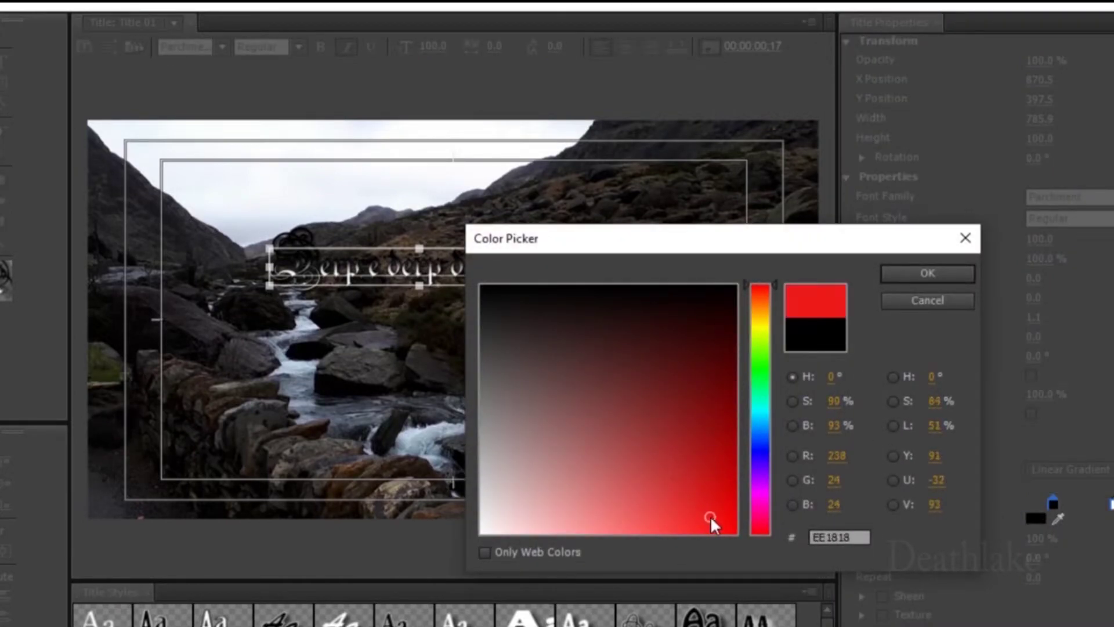
click(902, 277)
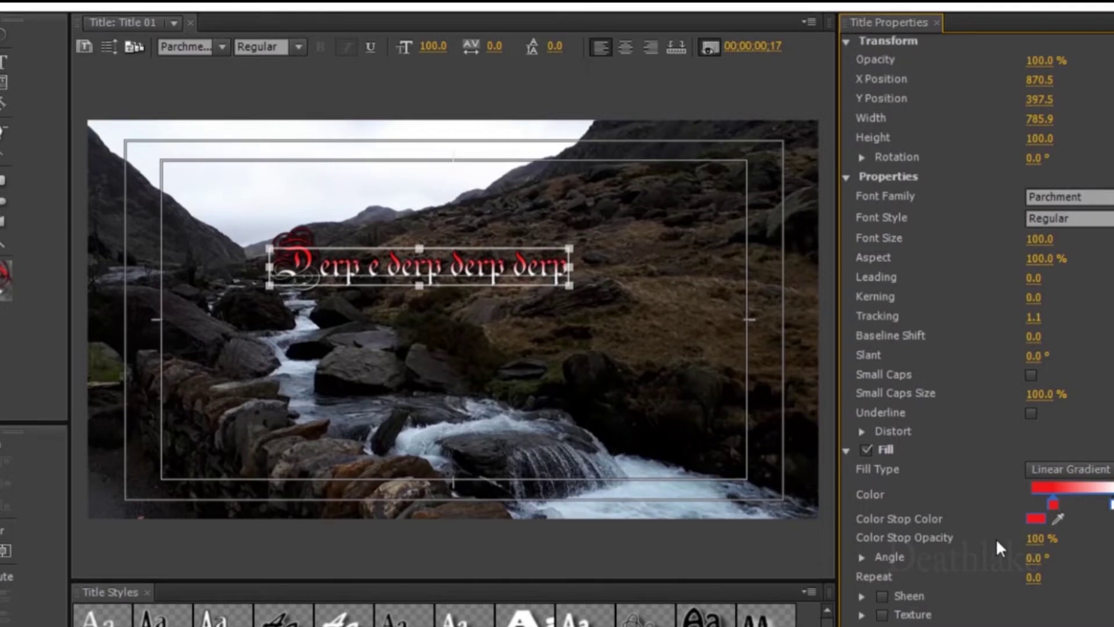
- Keep the colour stop's opacity at 100% and rotate the text fill gradient to an angle of about 285°
click(1032, 538)
key(Return)
click(860, 558)
mouse_move(1043, 572)
mouse_down()
mouse_move(1046, 592)
mouse_move(1012, 597)
mouse_move(1057, 573)
mouse_up()
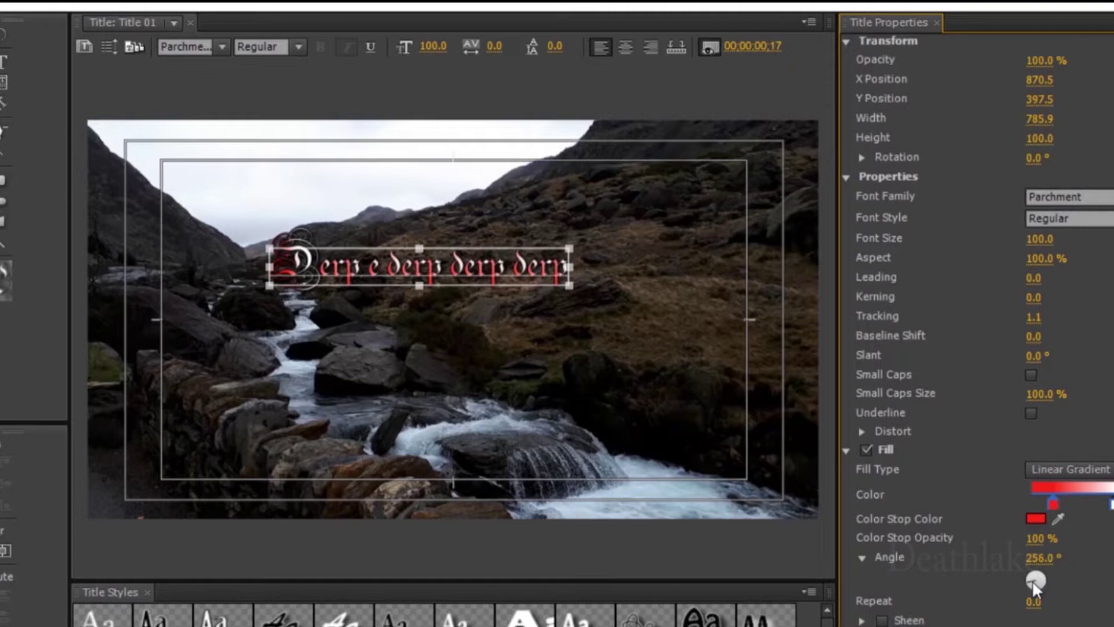
mouse_move(1060, 587)
mouse_down()
mouse_move(1031, 579)
mouse_move(1049, 575)
mouse_up()
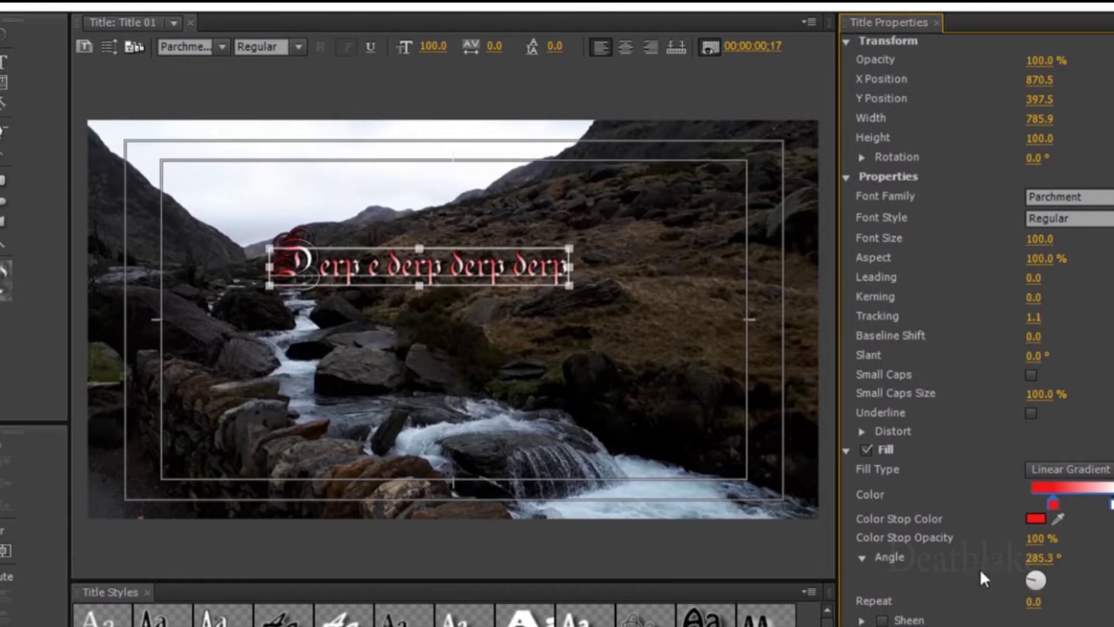
- Try the Depth type on the text's outer stroke, and return the stroke to Drop Face
scroll(922, 621, down, 1)
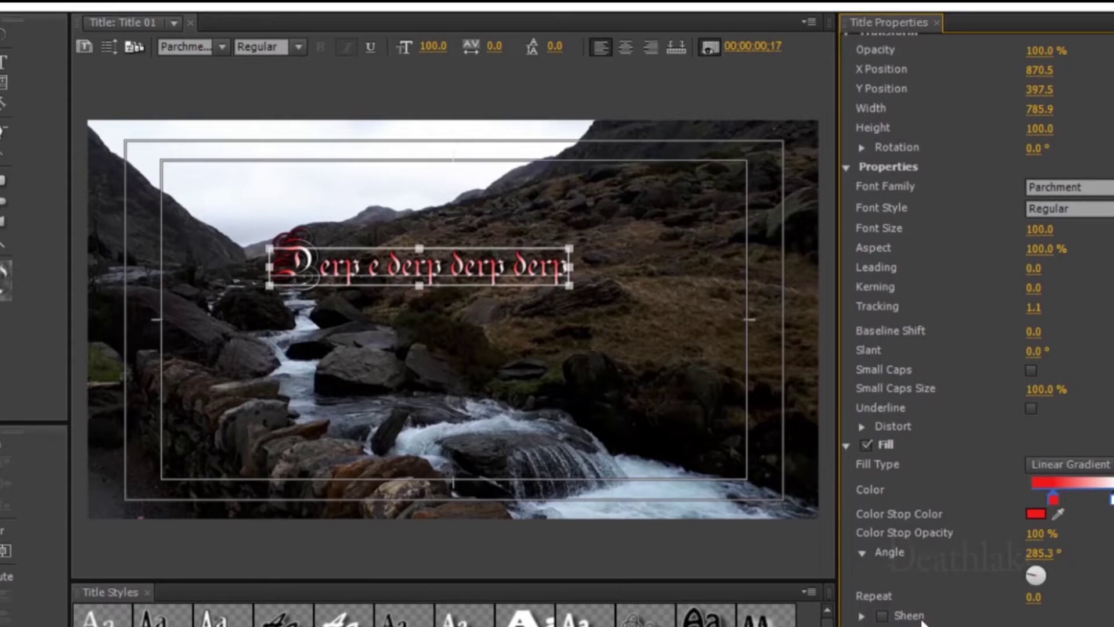
scroll(1034, 620, down, 6)
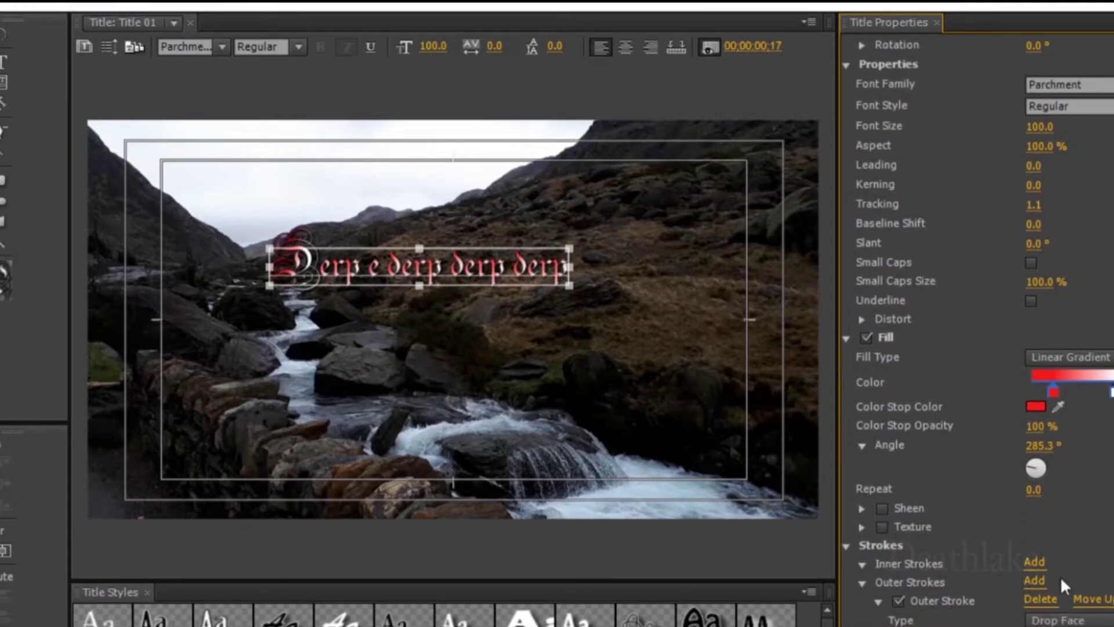
click(1046, 625)
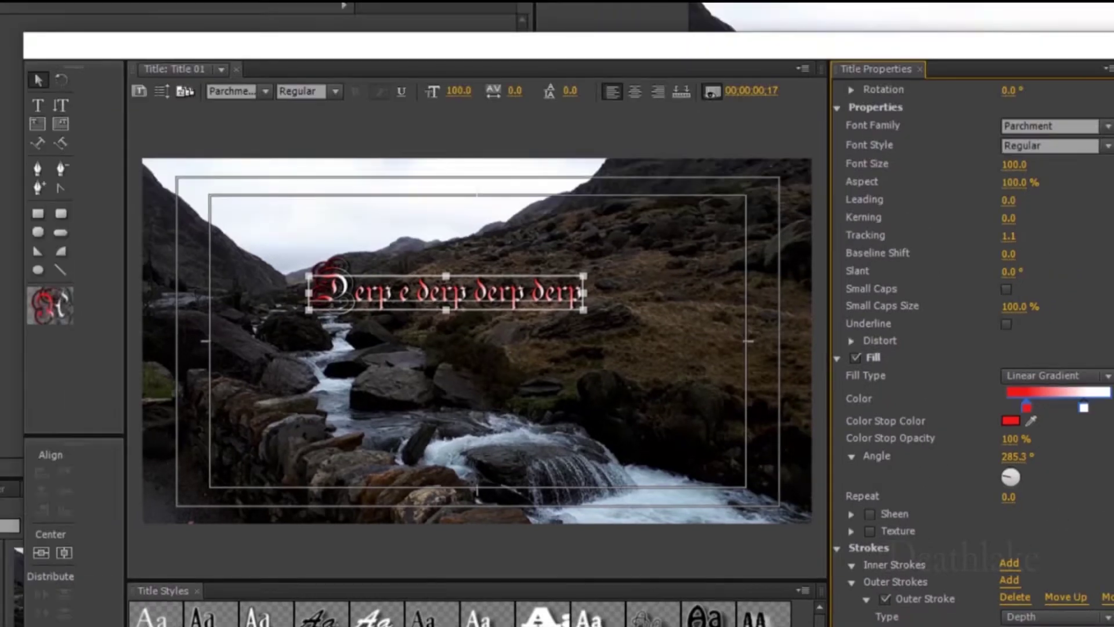
scroll(1021, 549, down, 5)
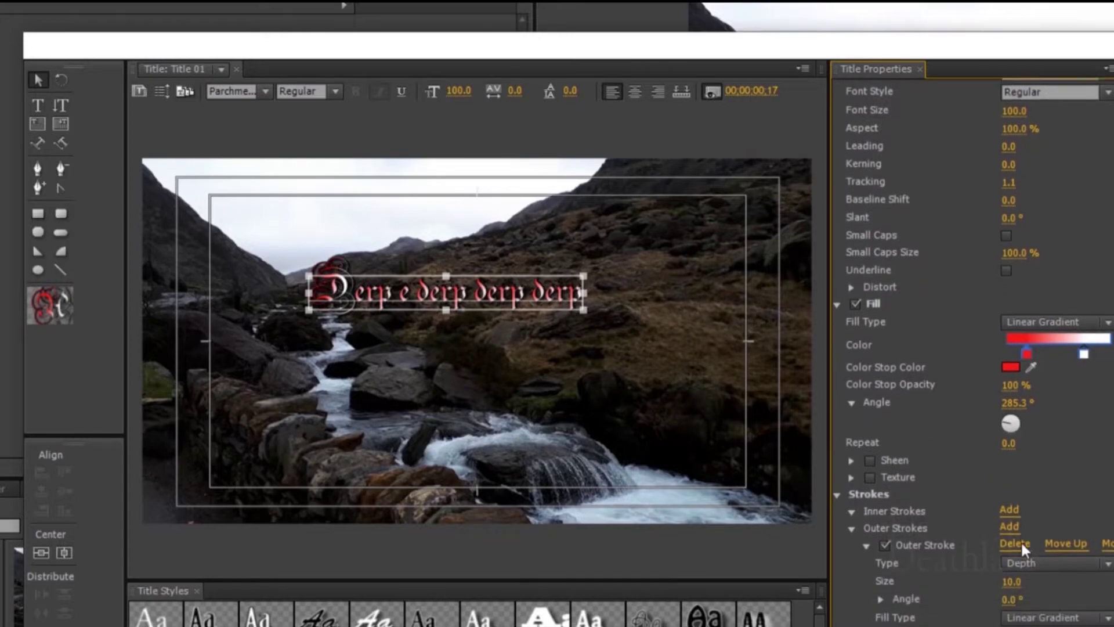
scroll(1039, 597, down, 1)
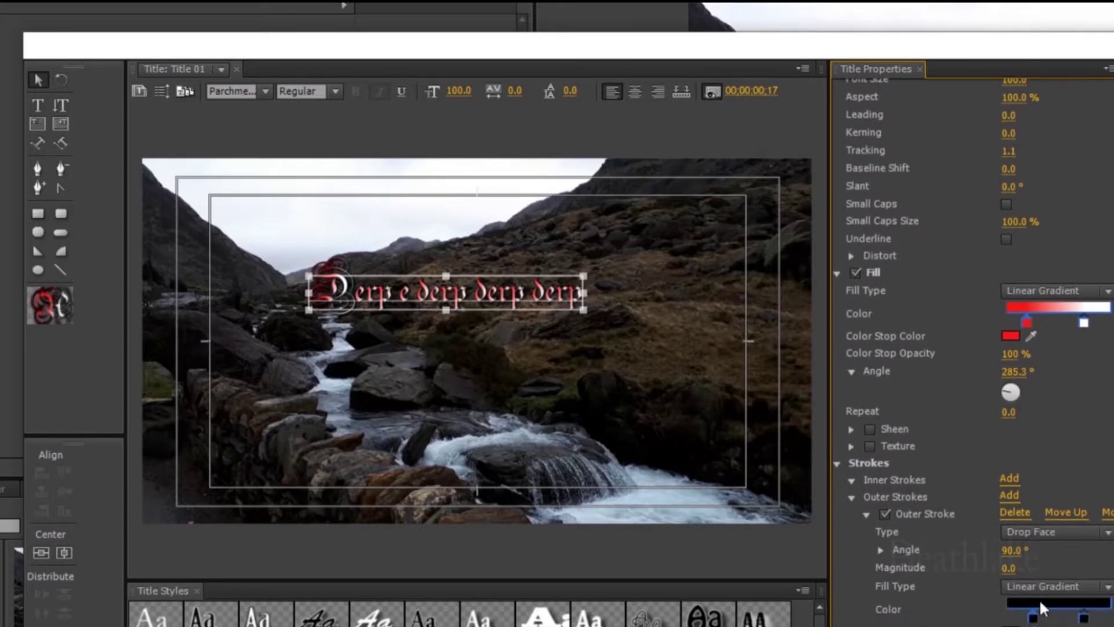
- Set the first colour stop of the Drop Face outer stroke's gradient to bright green
click(1039, 598)
click(758, 378)
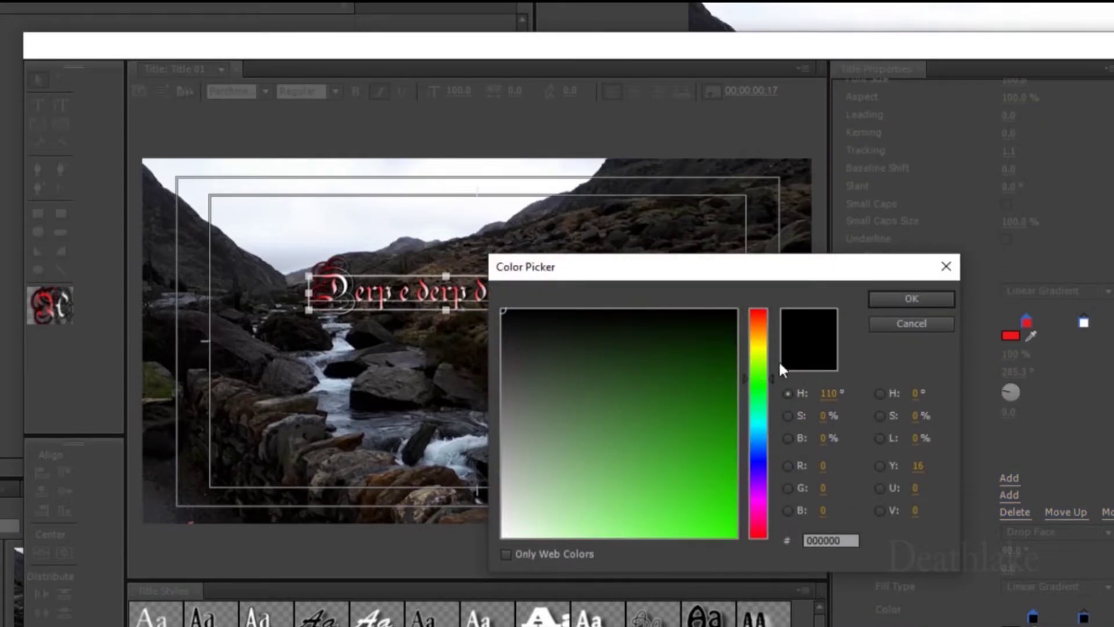
click(718, 500)
click(921, 297)
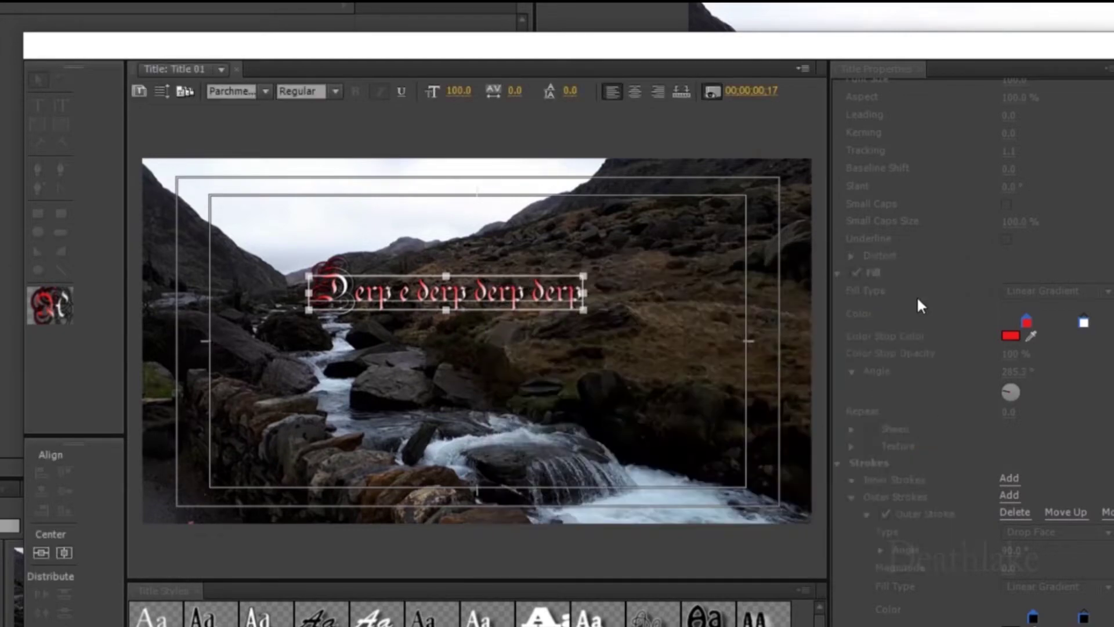
scroll(974, 349, down, 2)
scroll(973, 353, down, 2)
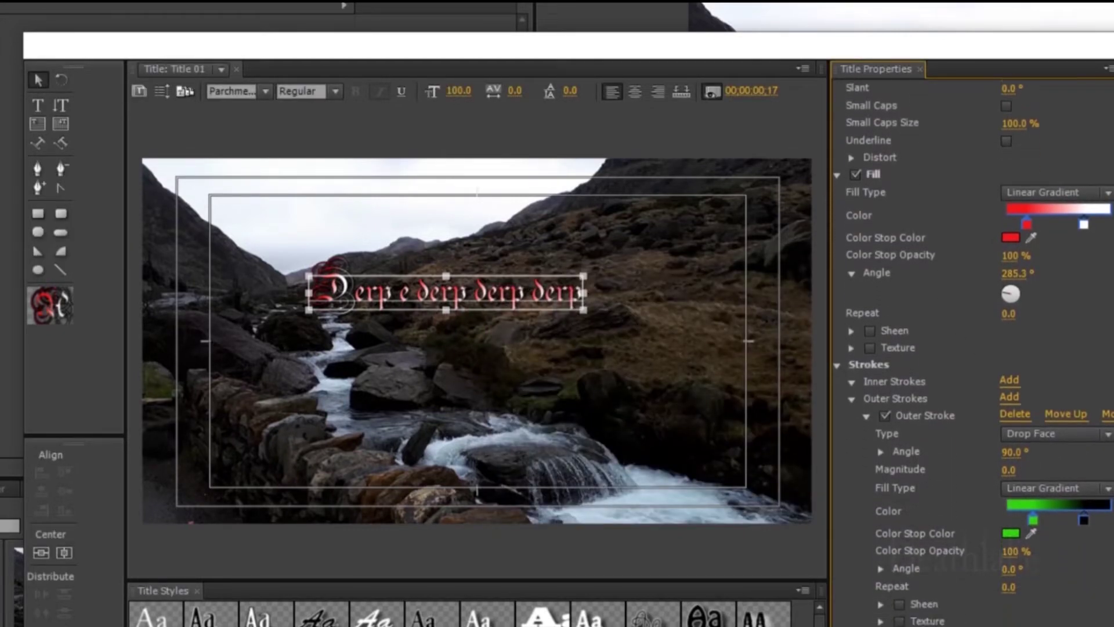
- Add an Edge-type outer stroke with a solid fill to the title text and colour it black
scroll(1033, 497, up, 1)
click(1038, 489)
click(1038, 503)
scroll(1034, 467, up, 1)
scroll(1032, 459, up, 1)
scroll(1006, 461, down, 1)
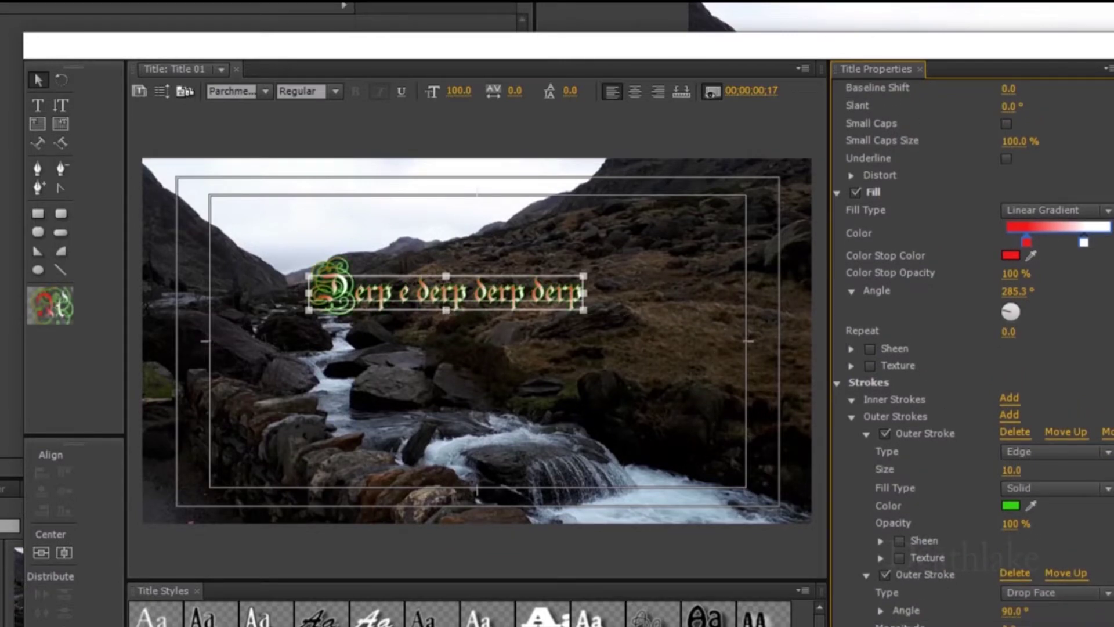
click(1016, 508)
mouse_move(696, 363)
mouse_down()
mouse_move(689, 347)
mouse_move(717, 309)
mouse_up()
click(895, 304)
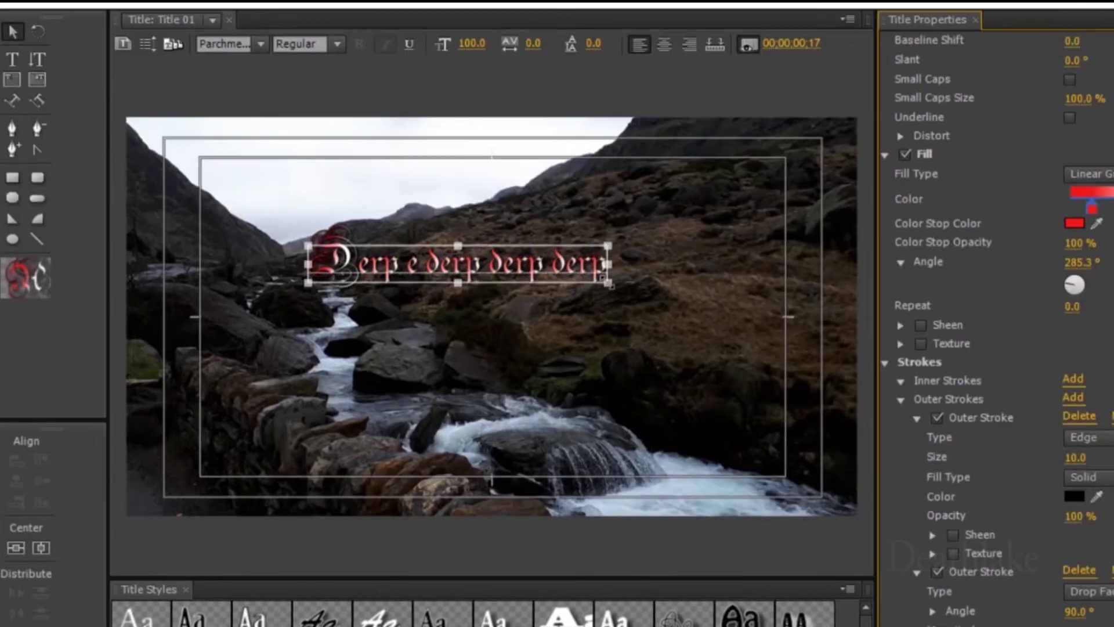
- Enlarge the title text to a font size of about 198 and move it up to about X 1018, Y 288
drag(583, 310, 766, 319)
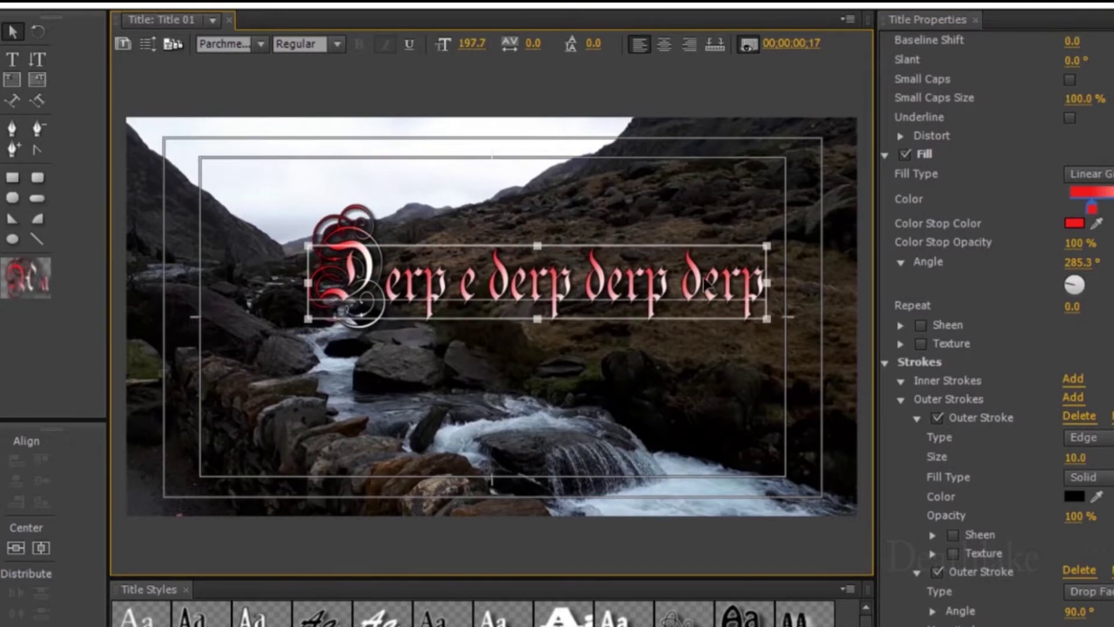
drag(704, 284, 682, 226)
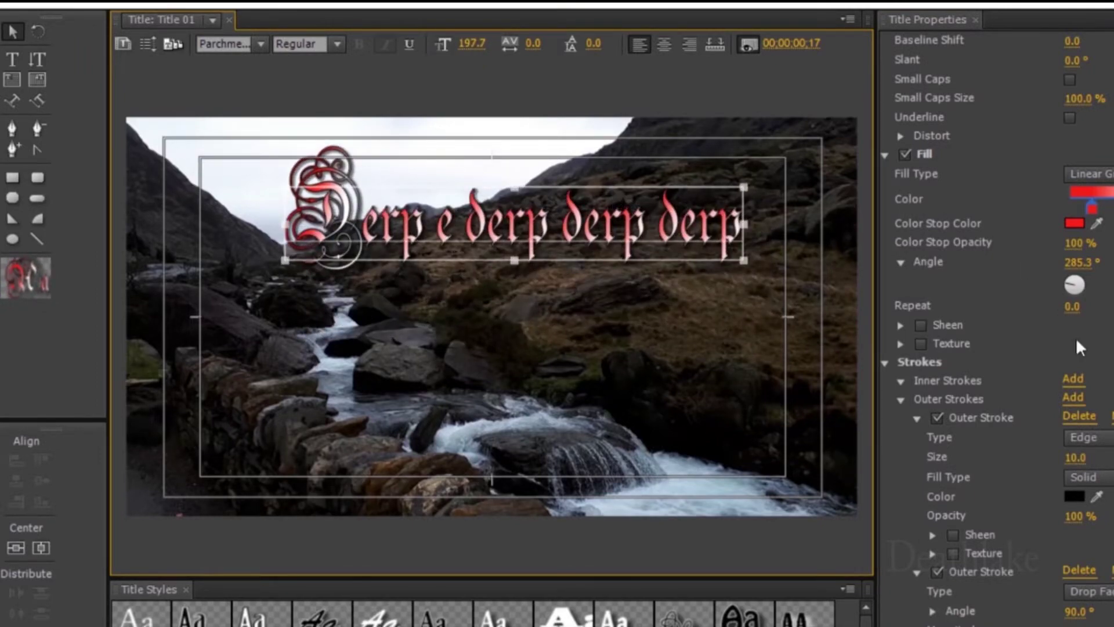
scroll(1092, 150, up, 3)
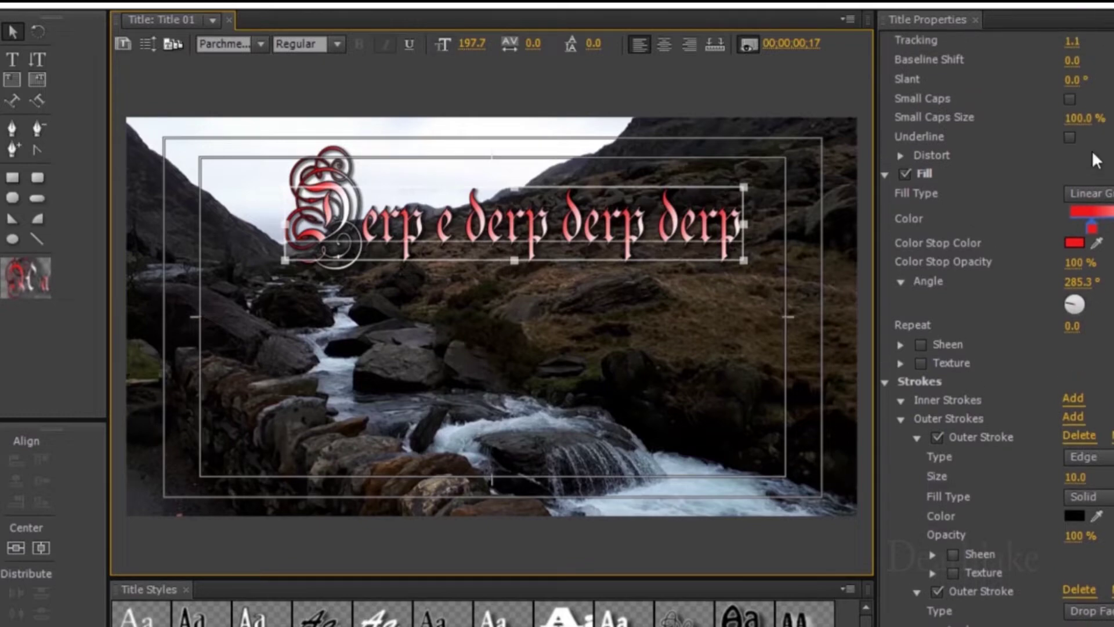
scroll(1092, 151, up, 7)
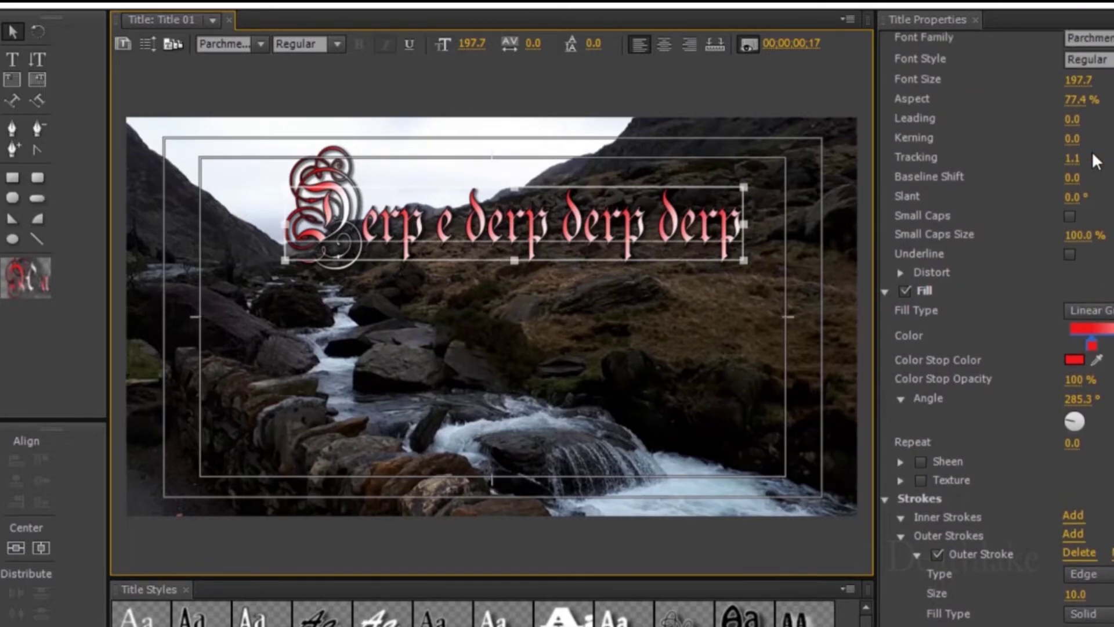
scroll(1092, 151, up, 1)
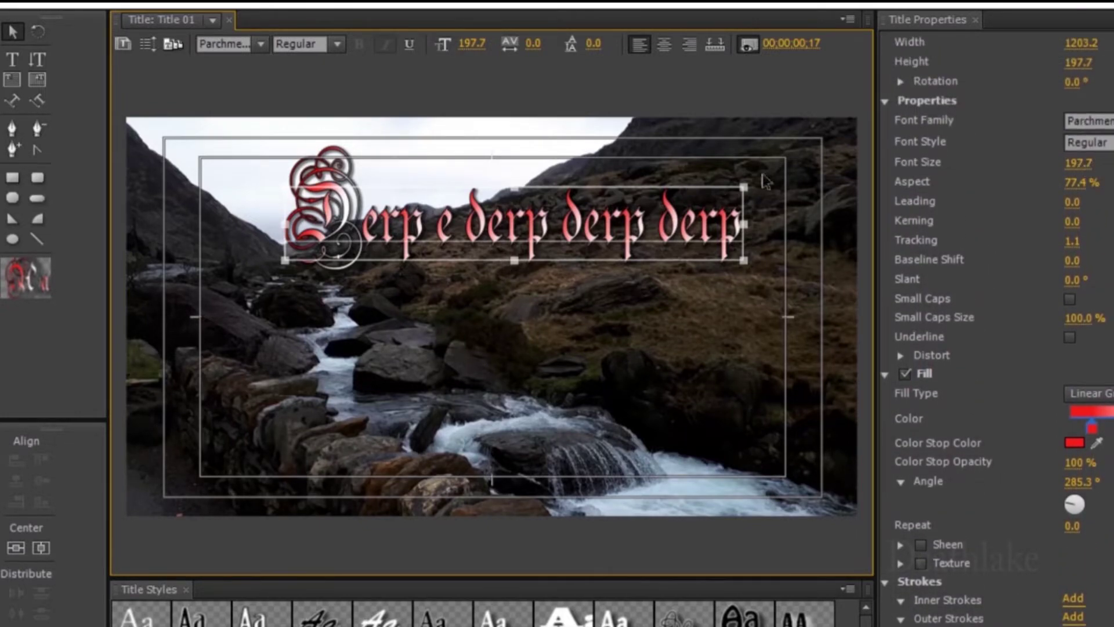
- Set the title text's font size to 300
click(796, 286)
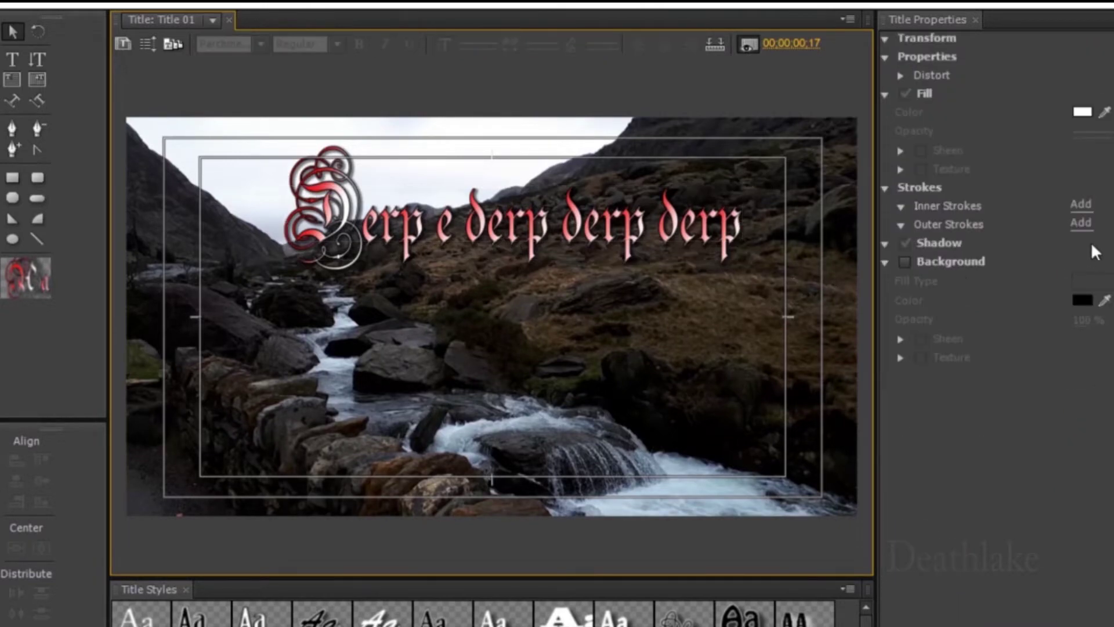
double_click(656, 218)
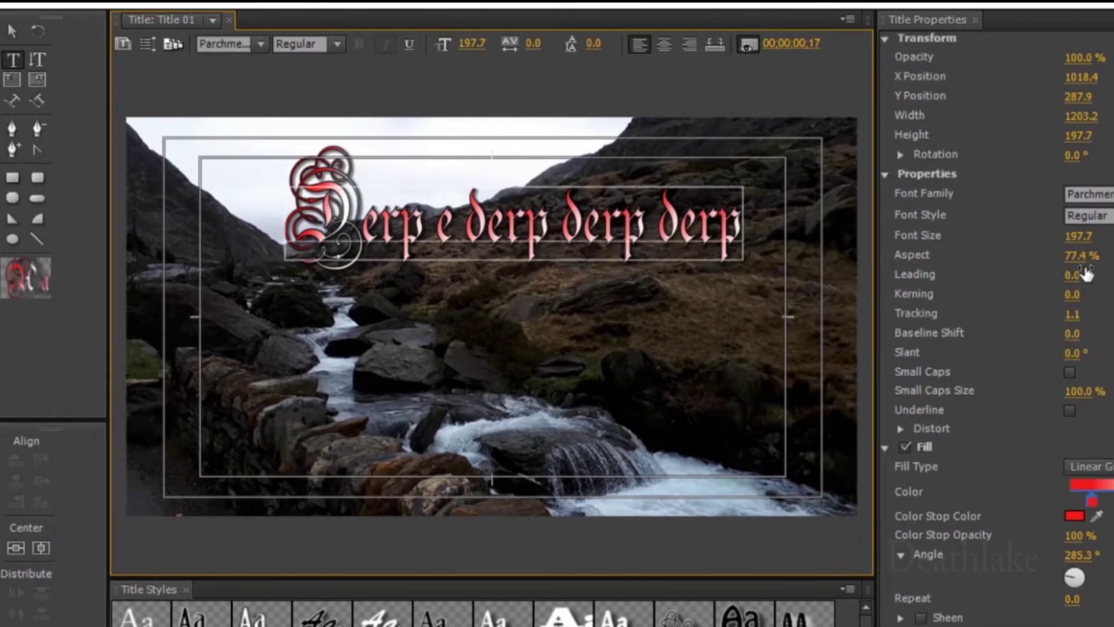
click(1083, 235)
key(BackSpace)
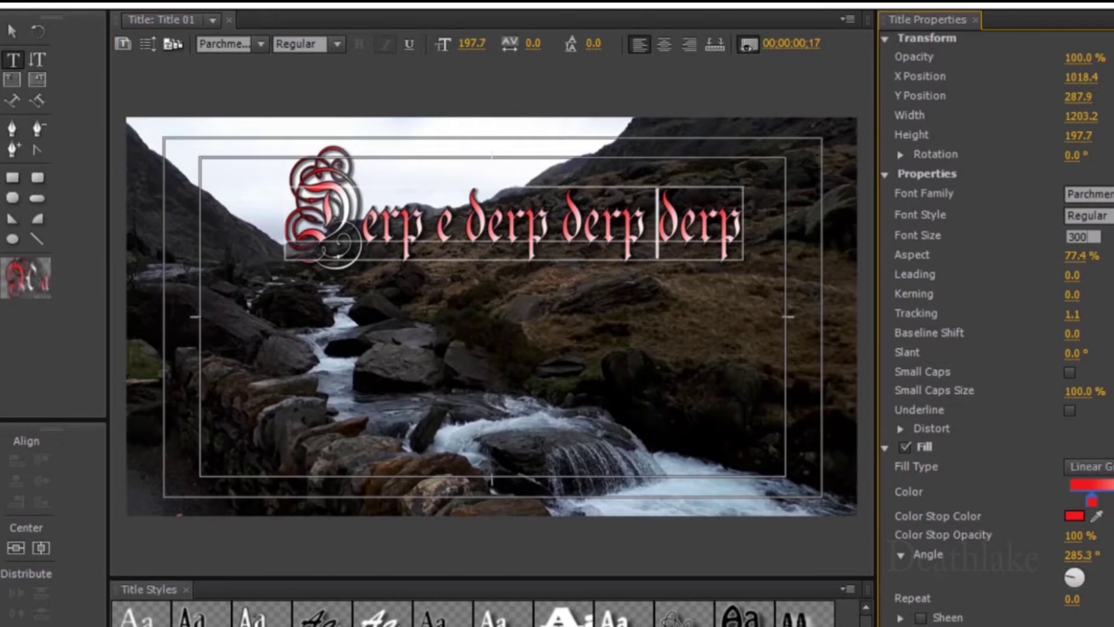
key(Return)
- Reduce the title text's font size to 250
click(1082, 235)
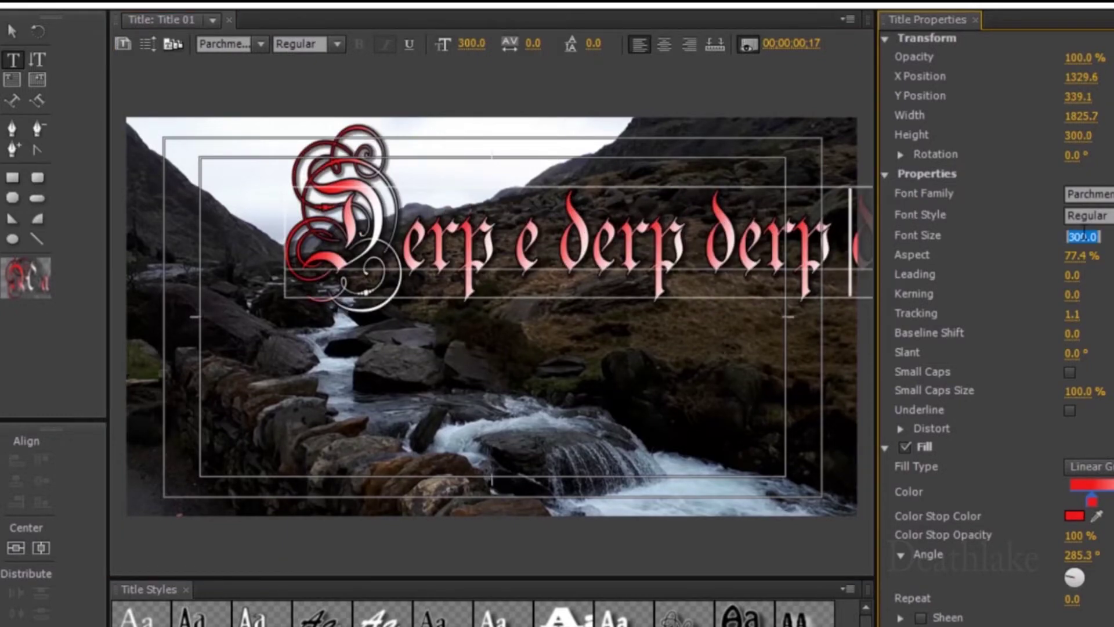
text(250)
key(Return)
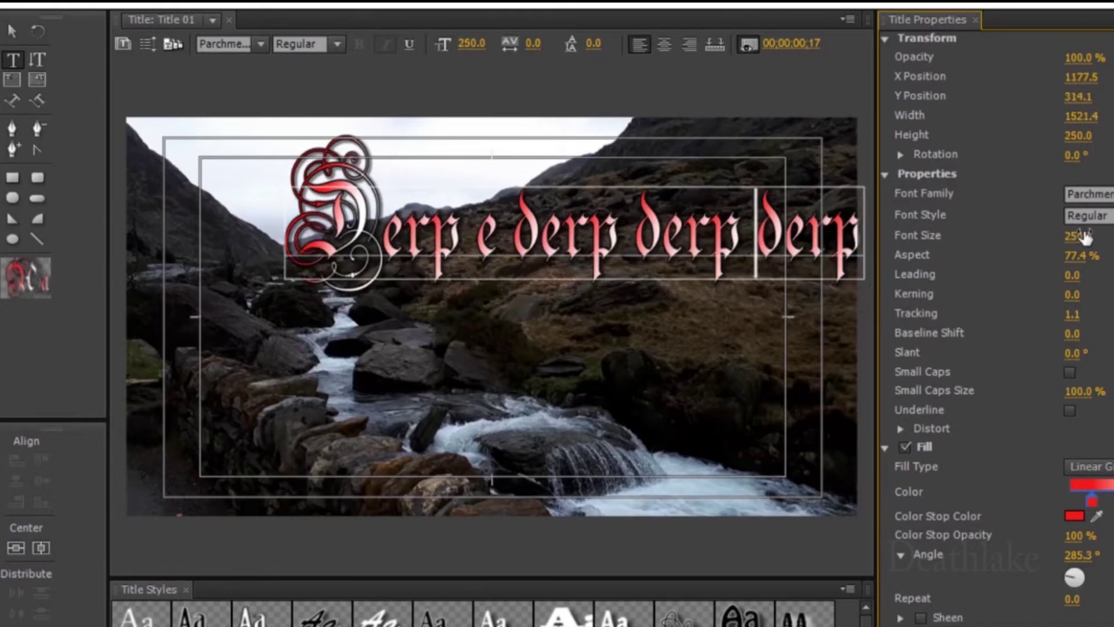
click(1082, 235)
click(623, 220)
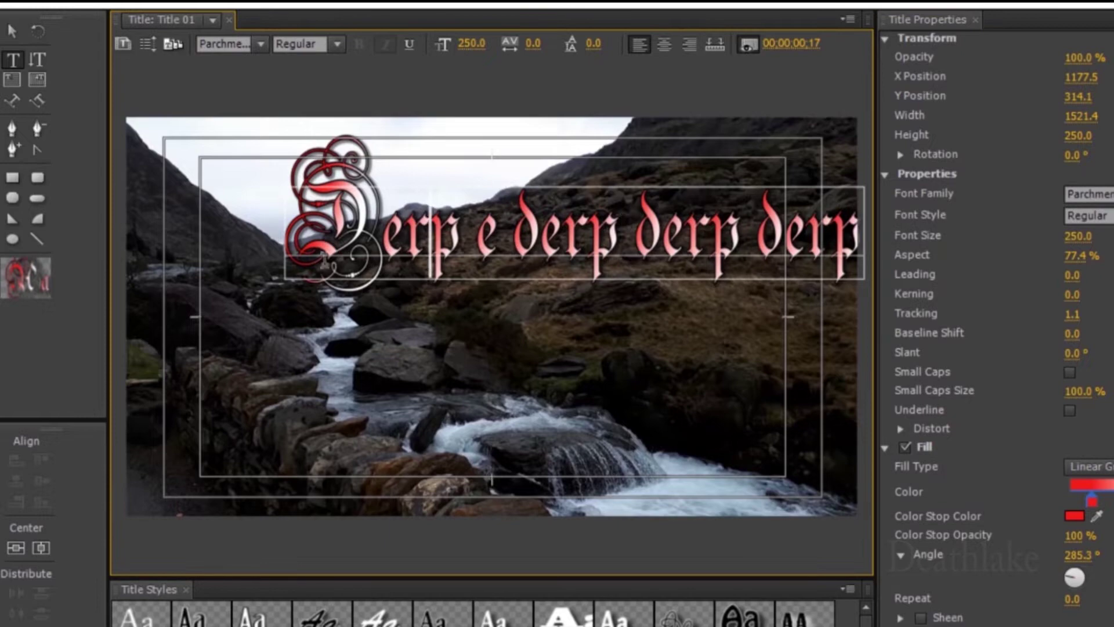
- Scale the title text down to about 1204 by 147 and move it to about X 948, Y 524
click(253, 244)
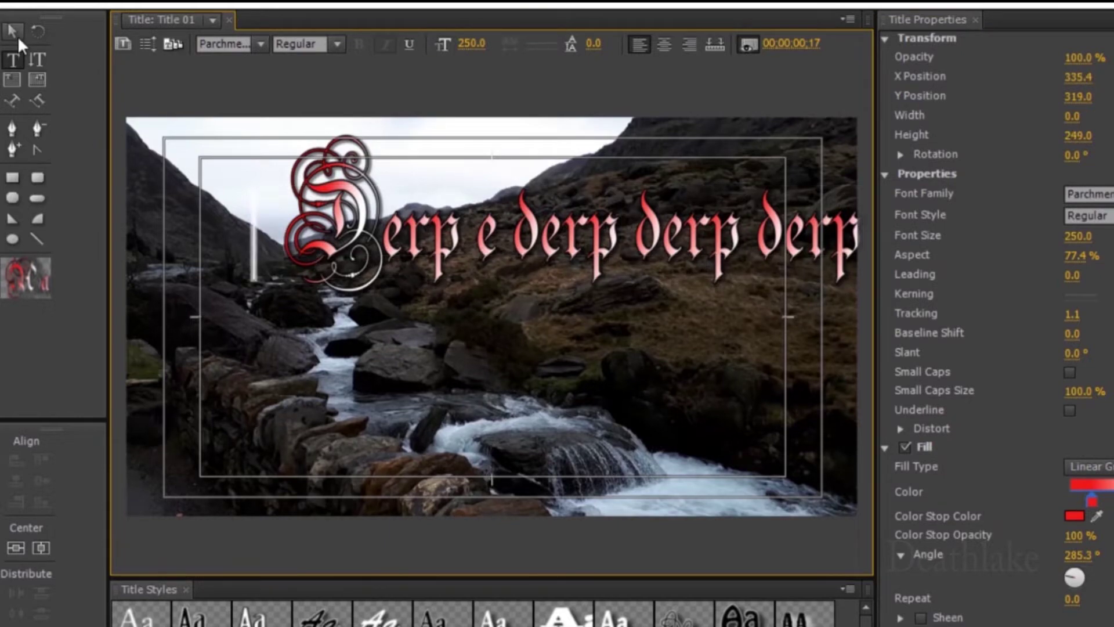
click(16, 34)
click(293, 277)
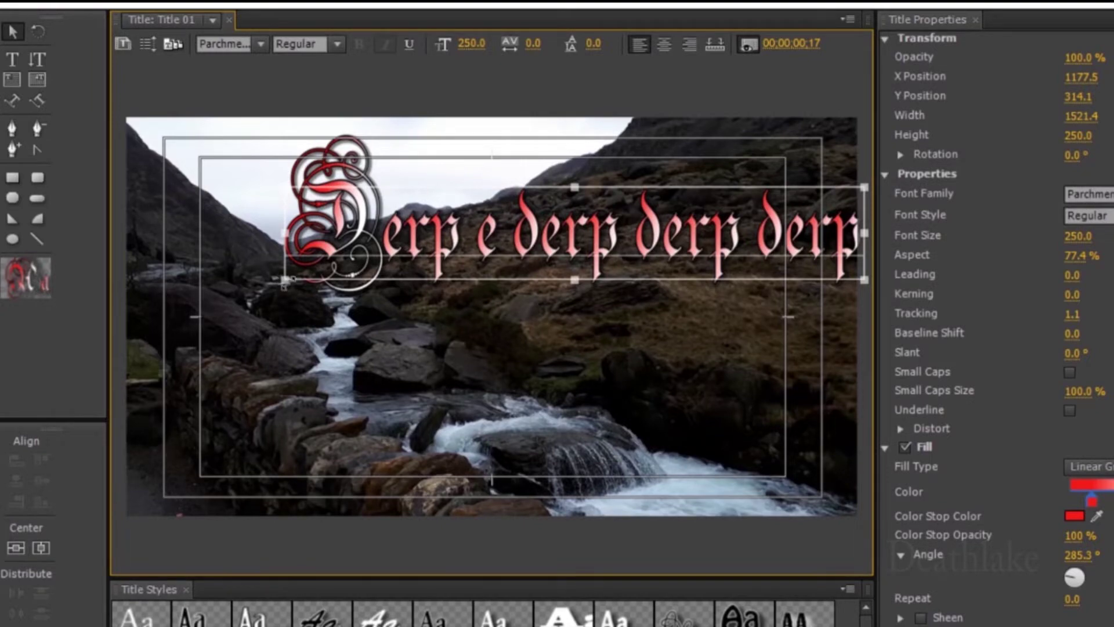
drag(284, 280, 405, 241)
drag(588, 220, 451, 313)
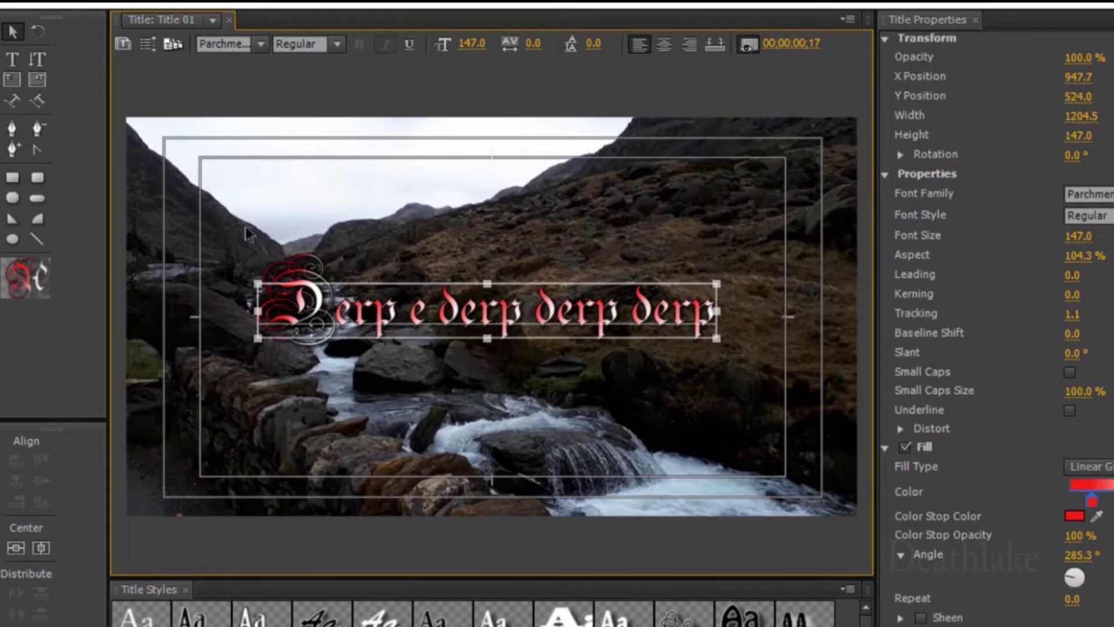
- Try drawing a rectangle, a line and an arc shape over the title image, undoing each shape
click(12, 178)
drag(271, 180, 519, 230)
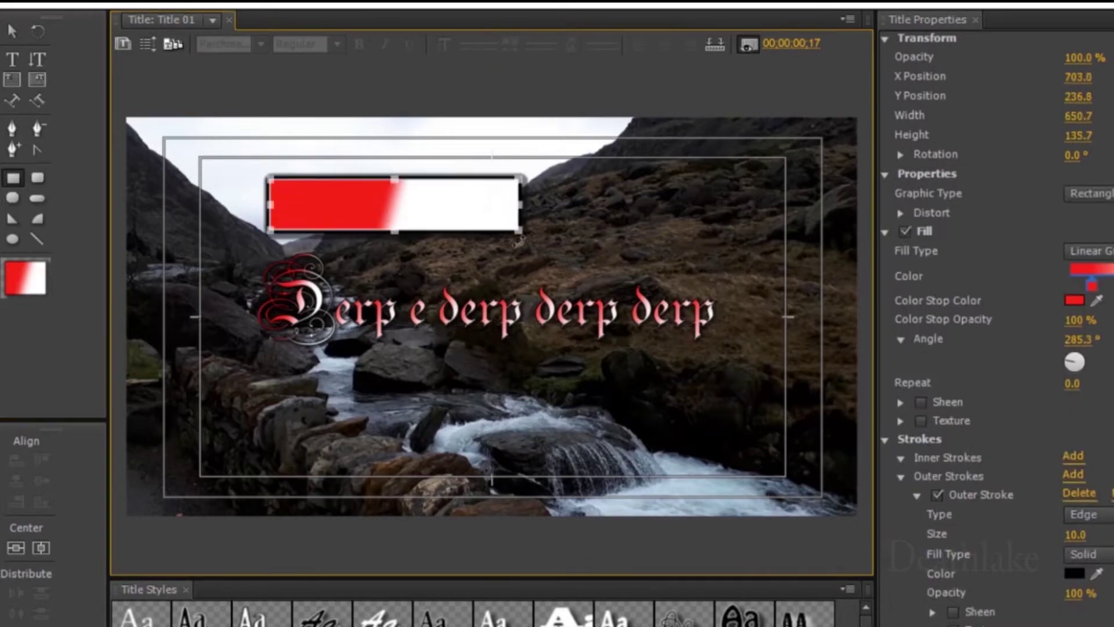
key(ctrl+z)
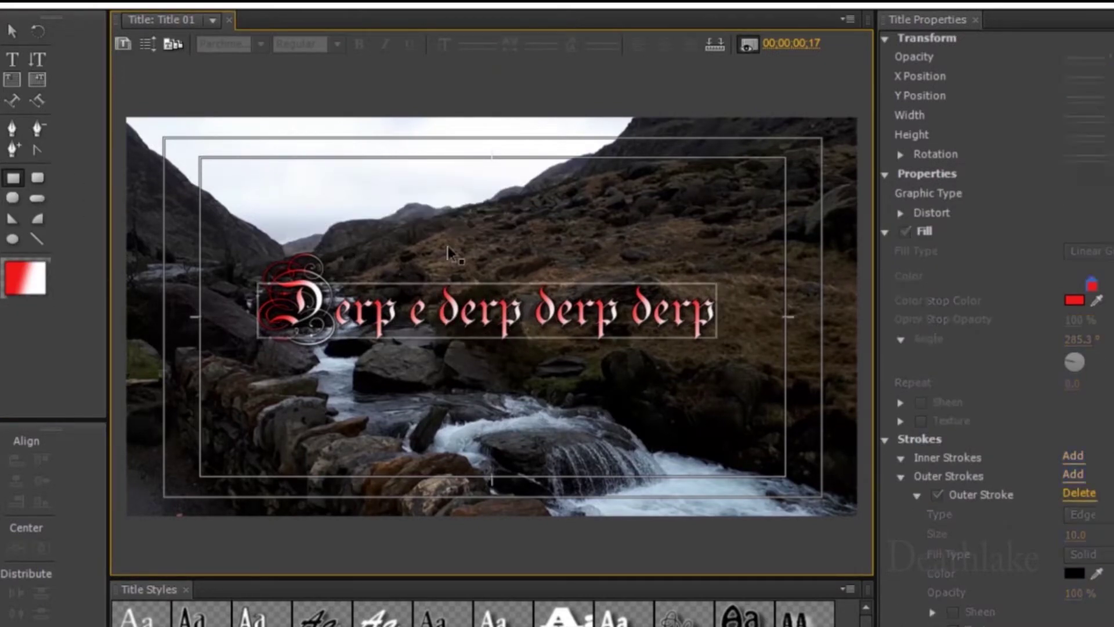
click(32, 235)
drag(350, 206, 771, 239)
key(ctrl+z)
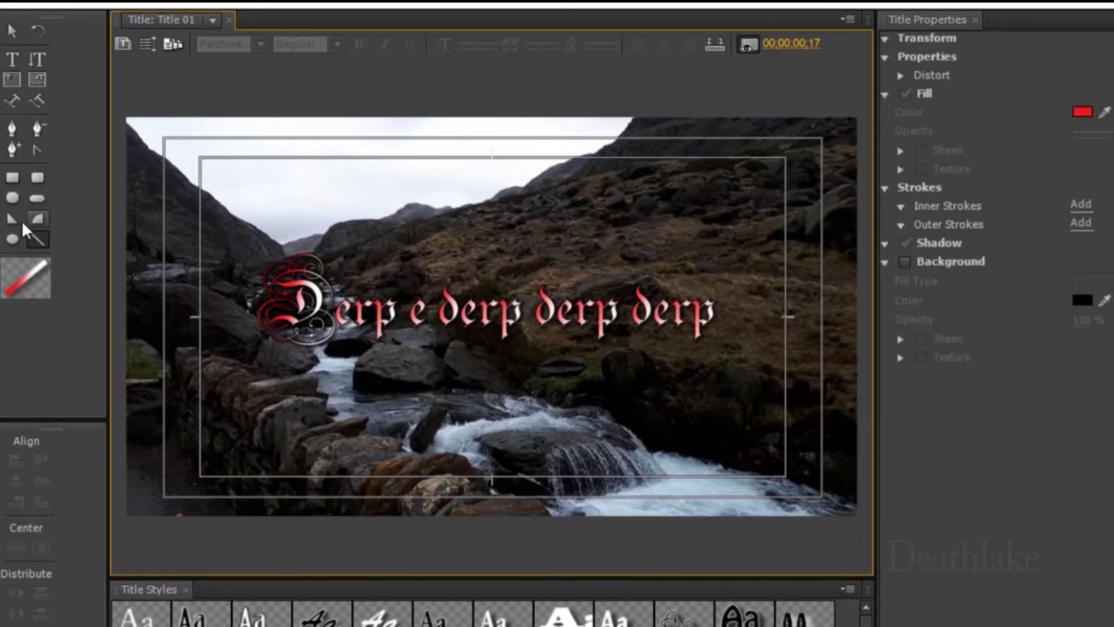
click(36, 218)
drag(423, 375, 558, 456)
key(ctrl+z)
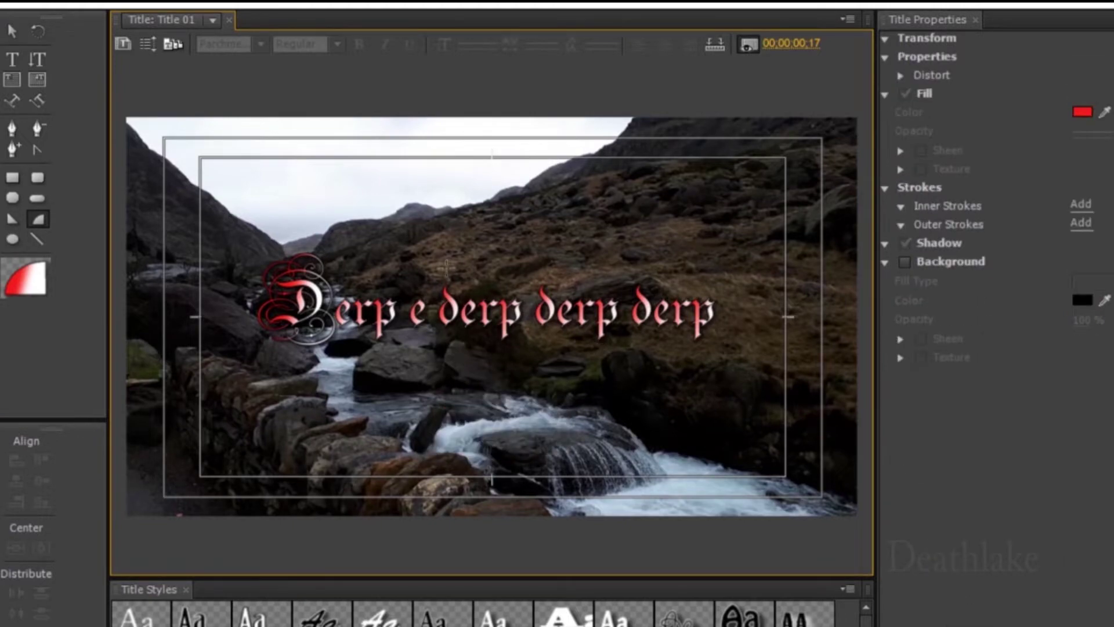
- Move the title text slightly down and right to about X 964, Y 564
click(17, 29)
click(696, 340)
drag(684, 322, 690, 334)
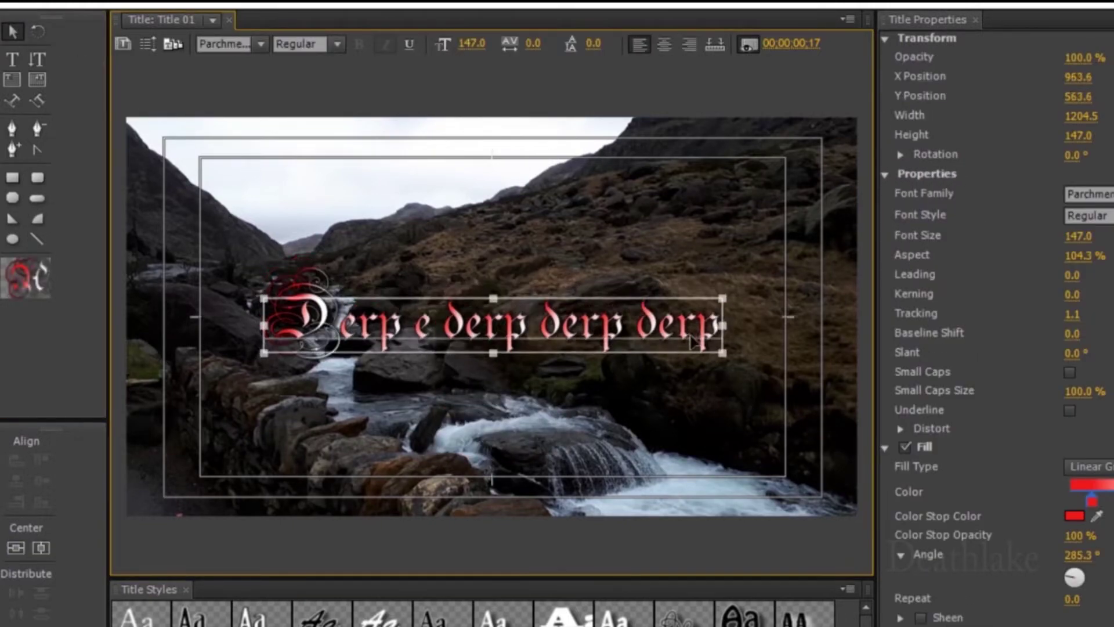
click(1072, 514)
drag(736, 383, 780, 248)
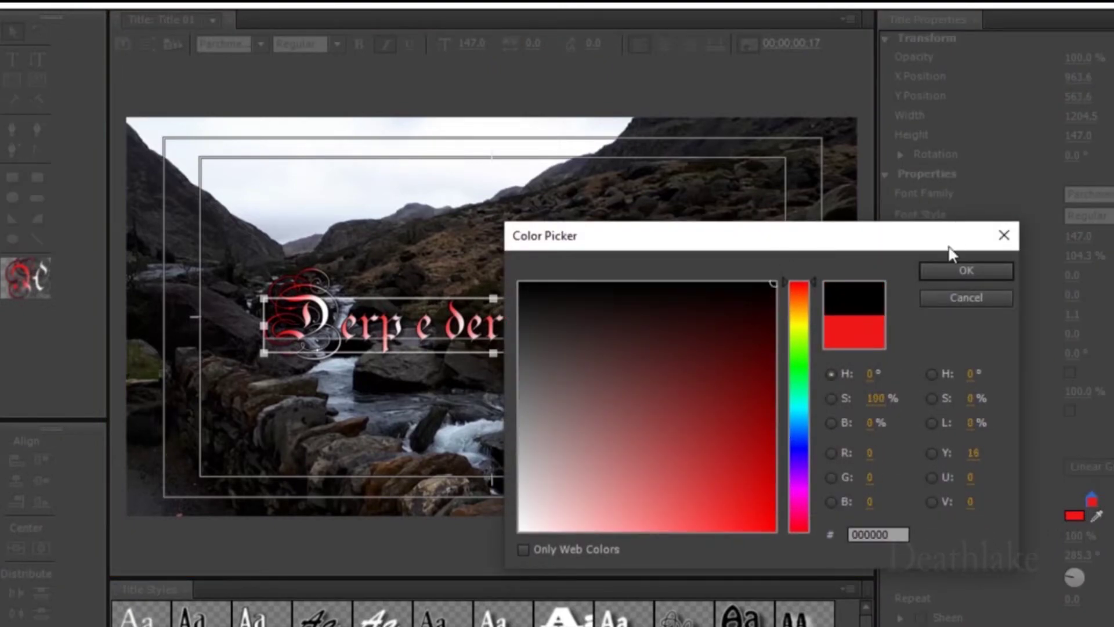
click(1014, 241)
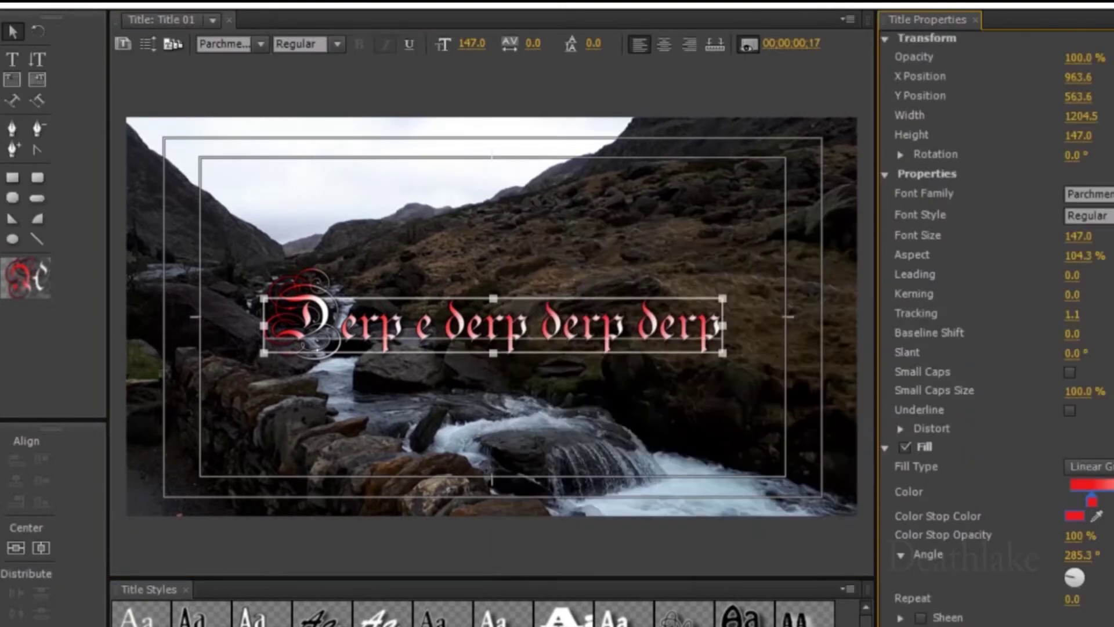
- Set the white colour stop of the title text's fill gradient to black and nudge the text slightly up
click(1112, 500)
double_click(1112, 500)
drag(713, 355, 729, 247)
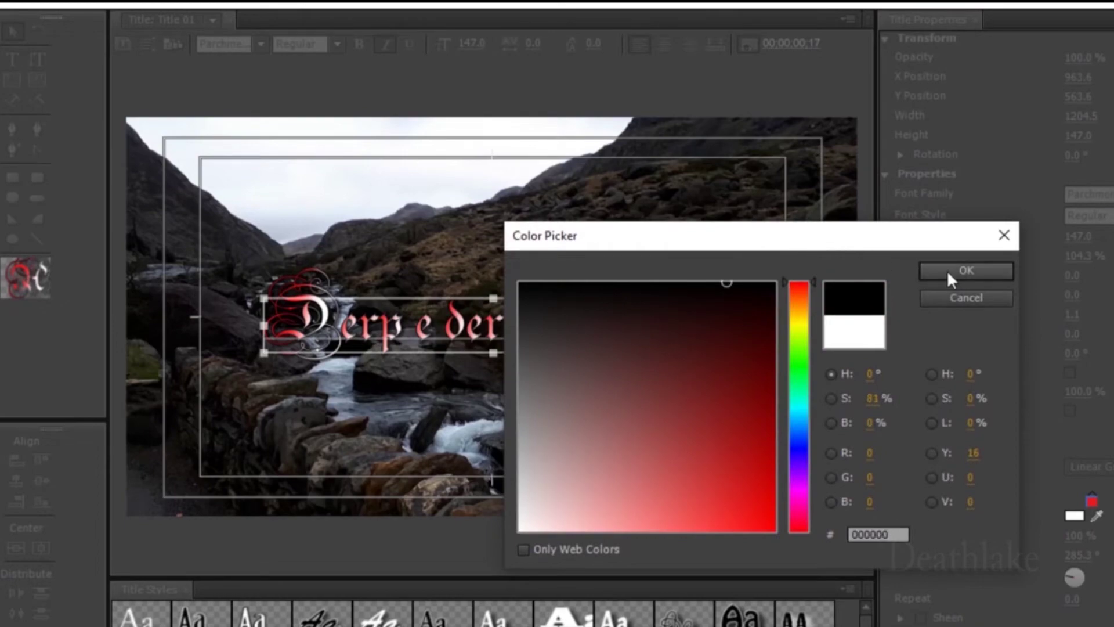
click(966, 271)
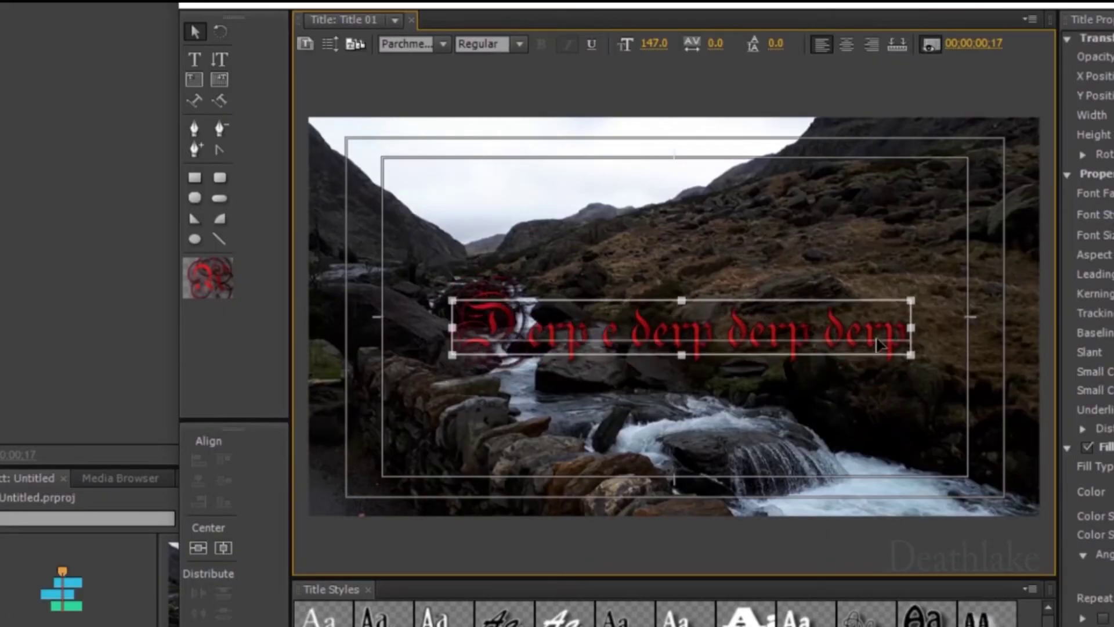
drag(876, 338, 876, 334)
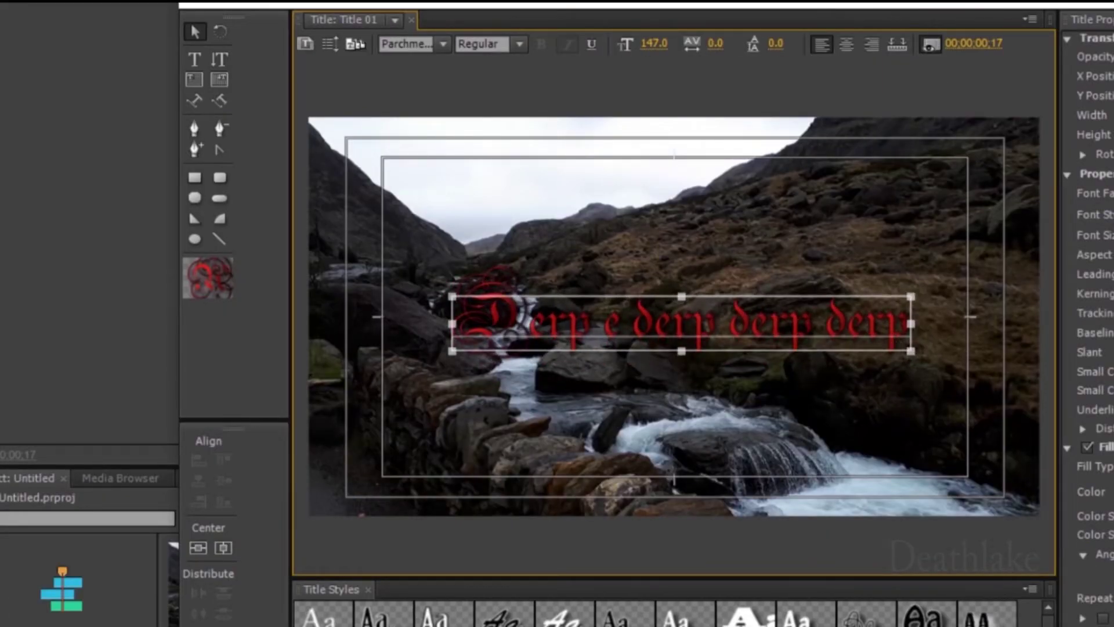
- Close the title editor and place Title 01 at the start of the Video 2 track
scroll(1094, 325, down, 3)
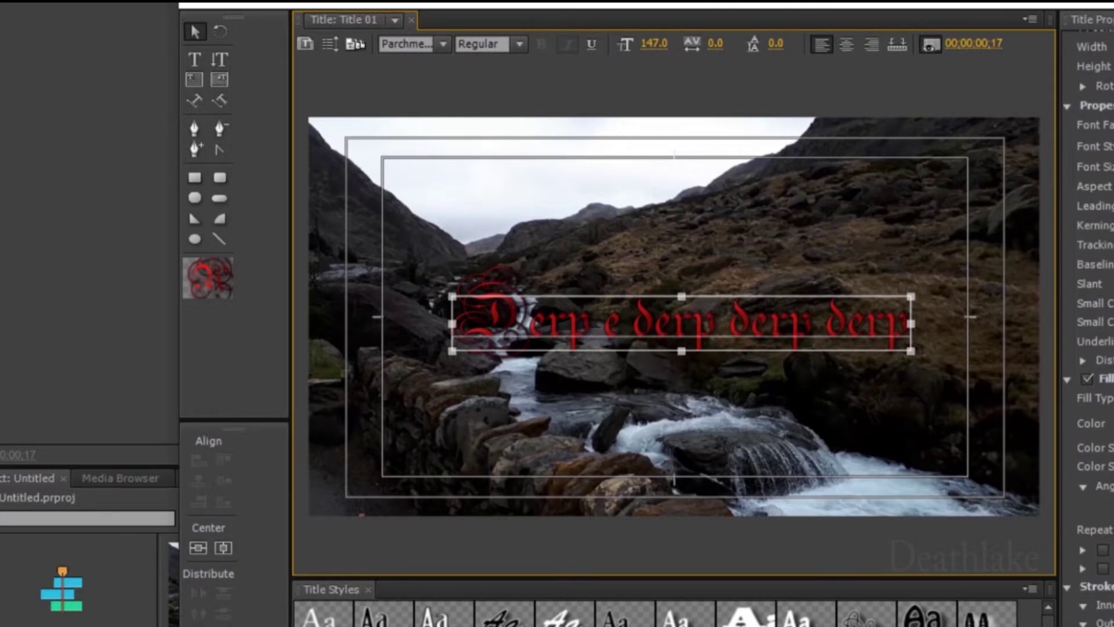
key(ctrl+w)
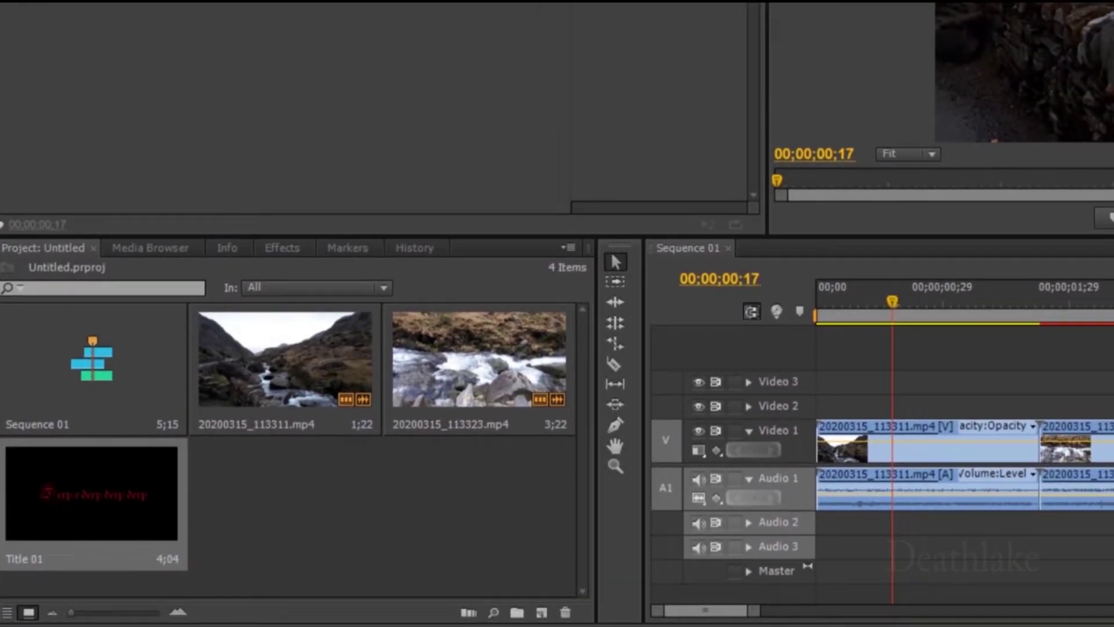
click(874, 392)
drag(120, 497, 818, 408)
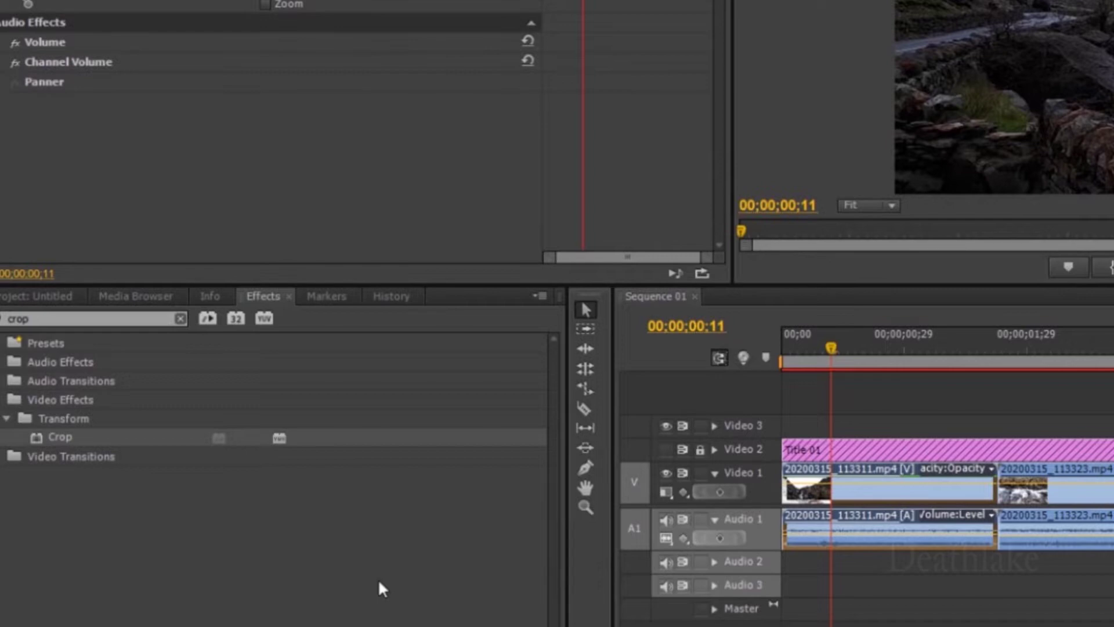
- Crop the first river clip by 25% on the left, 54% on the top, 33% on the right and 4% on the bottom
click(142, 317)
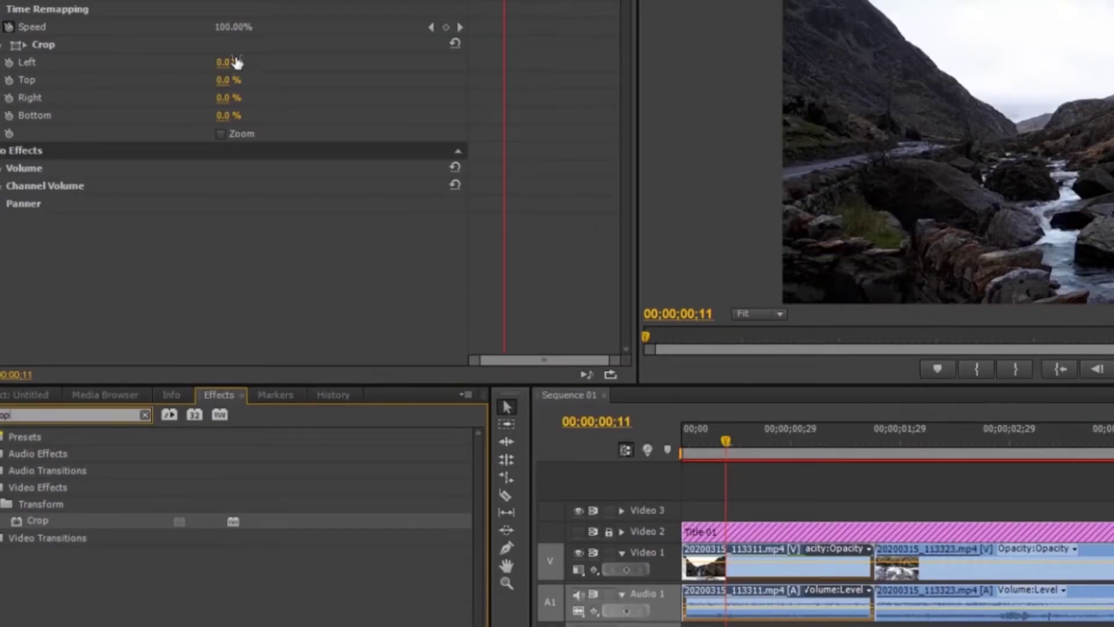
drag(229, 62, 282, 98)
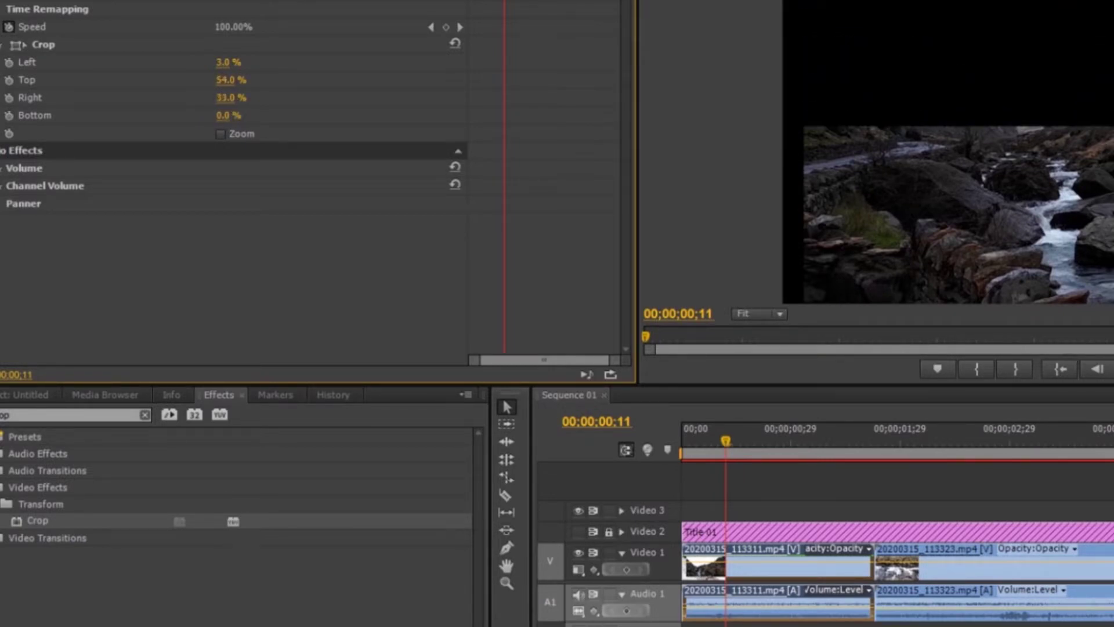
drag(220, 116, 232, 116)
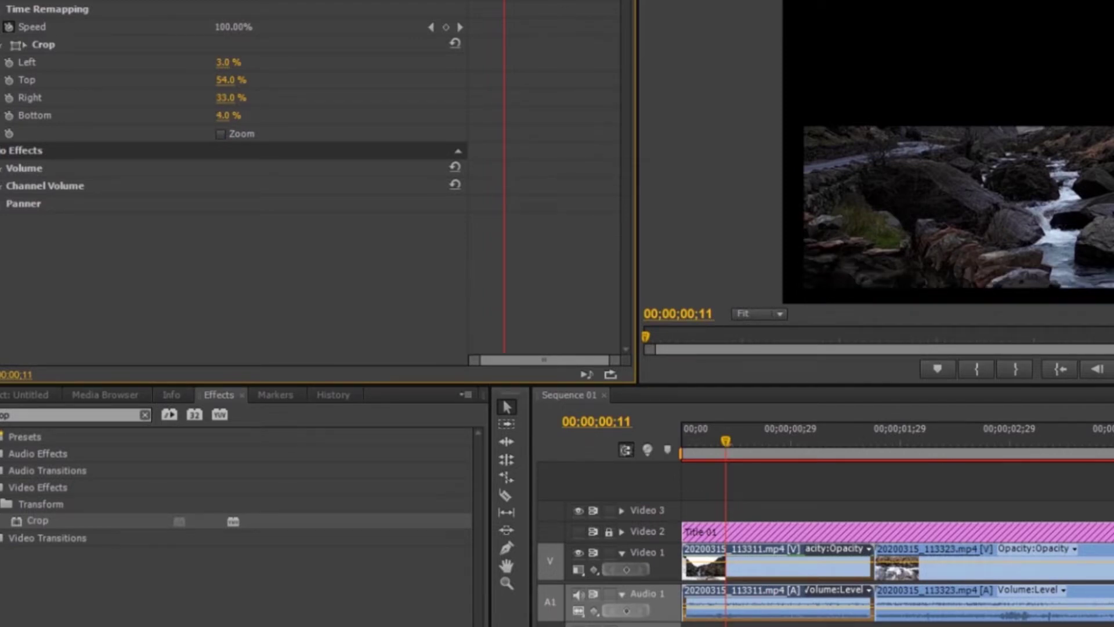
drag(229, 63, 254, 63)
click(235, 63)
- Move the cropped clip up and slightly right in the frame, and shift it from Video 1 to the Video 3 track
click(1049, 164)
click(1051, 169)
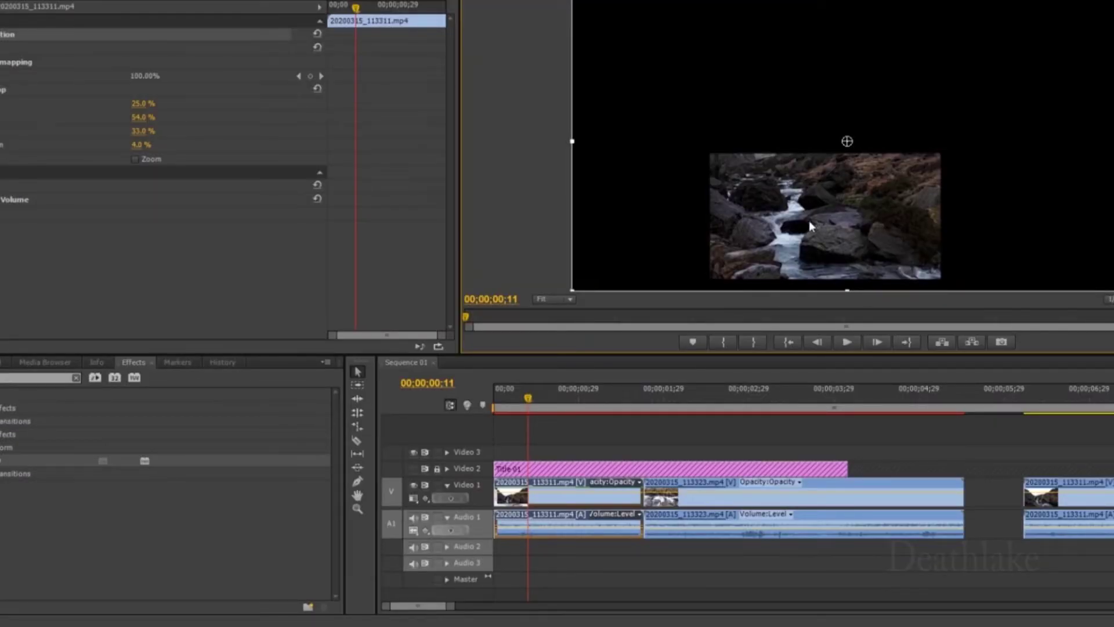
drag(808, 221, 824, 140)
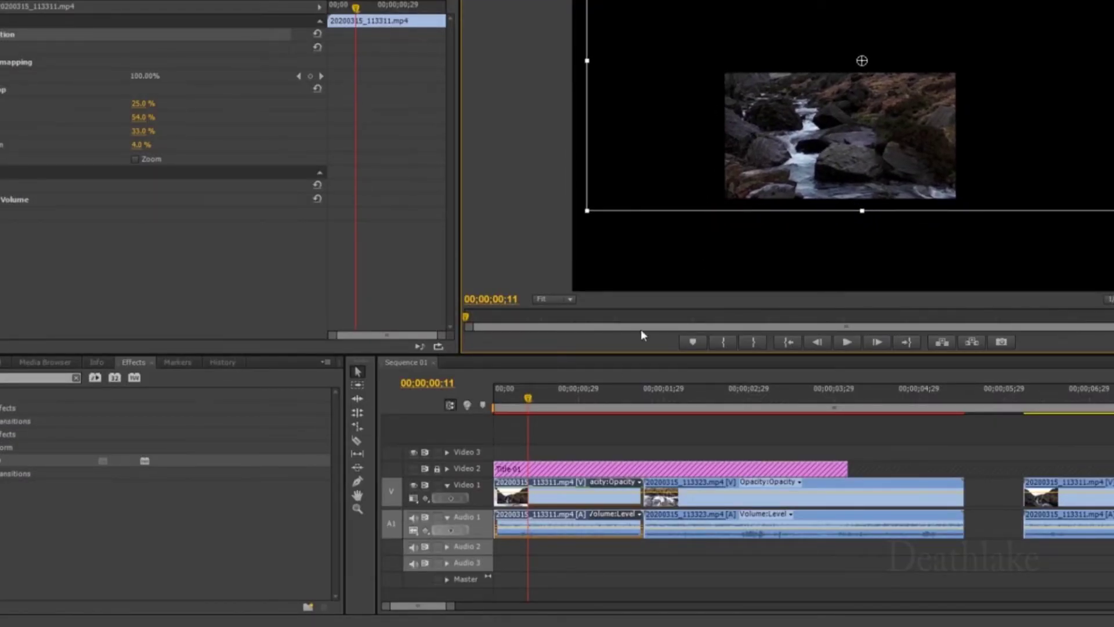
drag(552, 488, 544, 459)
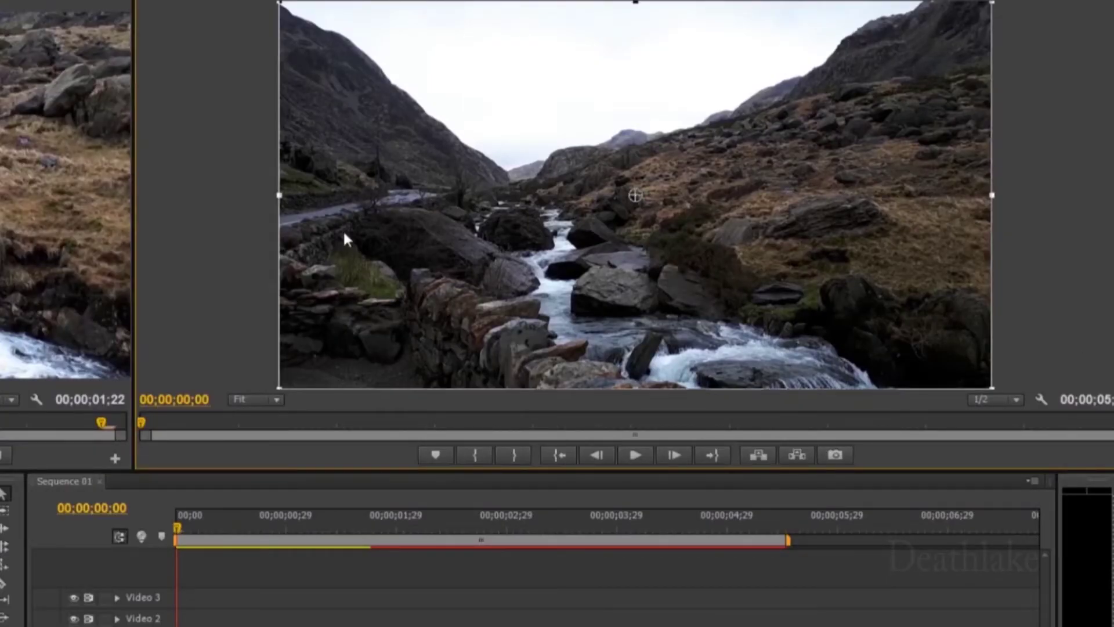
- Try enlarging the full-frame river clip and shifting it sideways in the program preview, and undo the changes
drag(280, 196, 142, 195)
drag(373, 242, 505, 249)
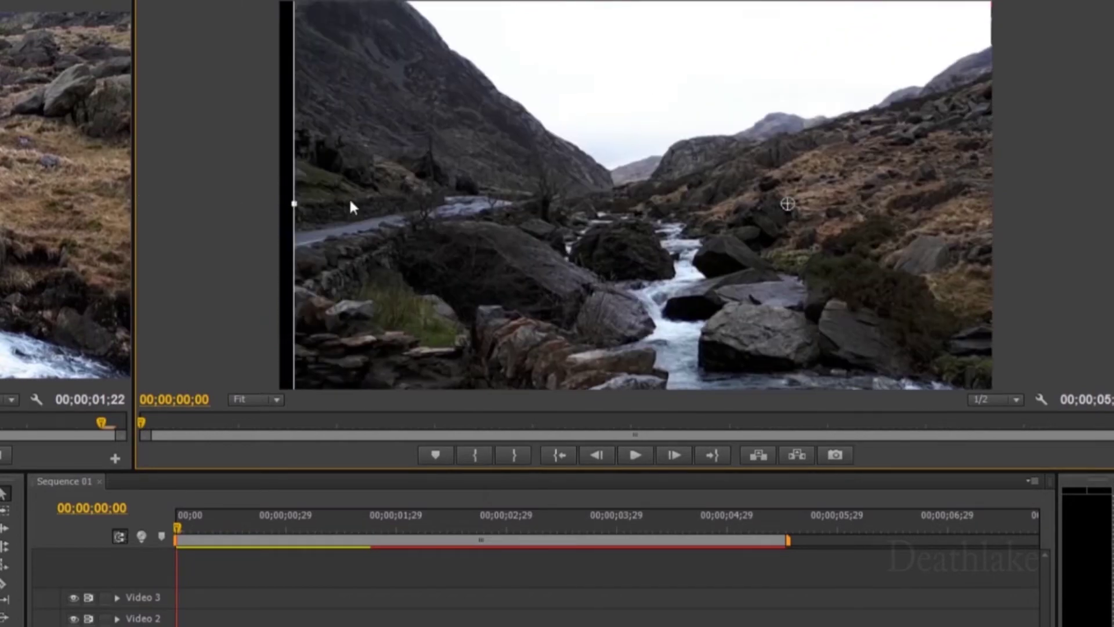
drag(282, 202, 238, 231)
key(ctrl+z)
key(ctrl+z)
key(ctrl+z)
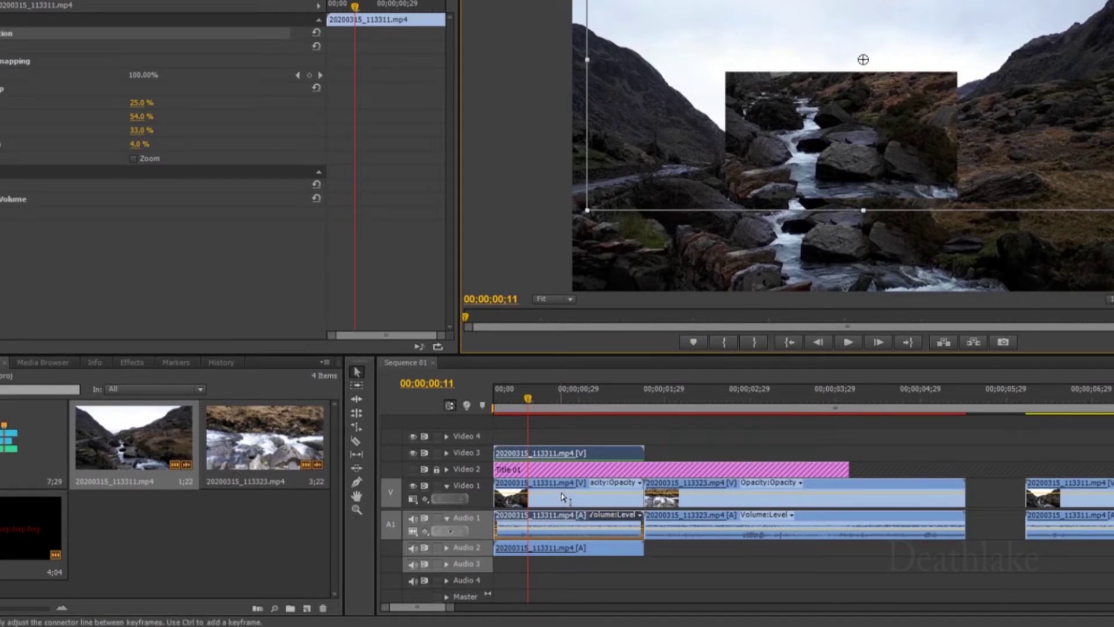
- Adjust the opacity level of the first clip on Video 1 and expand its Motion settings
drag(561, 496, 561, 503)
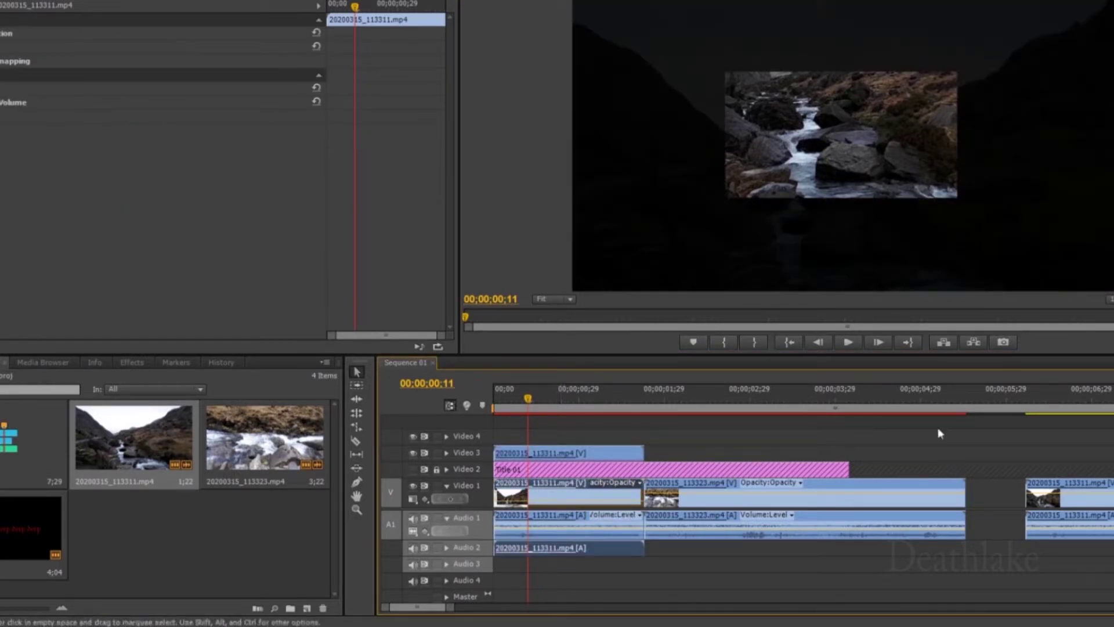
drag(553, 504, 553, 494)
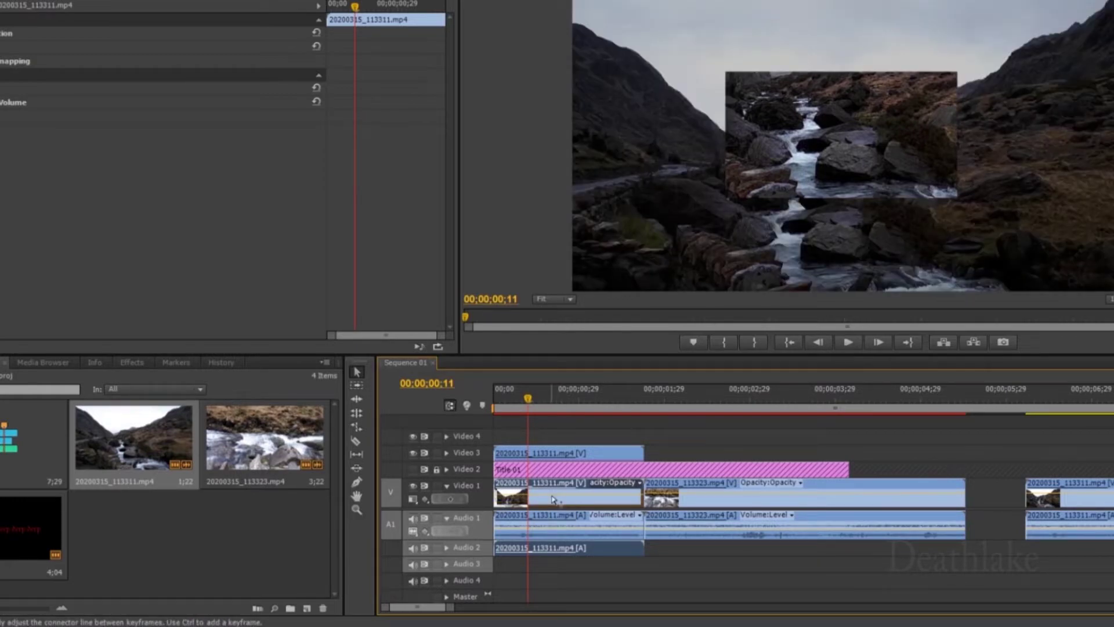
mouse_move(553, 499)
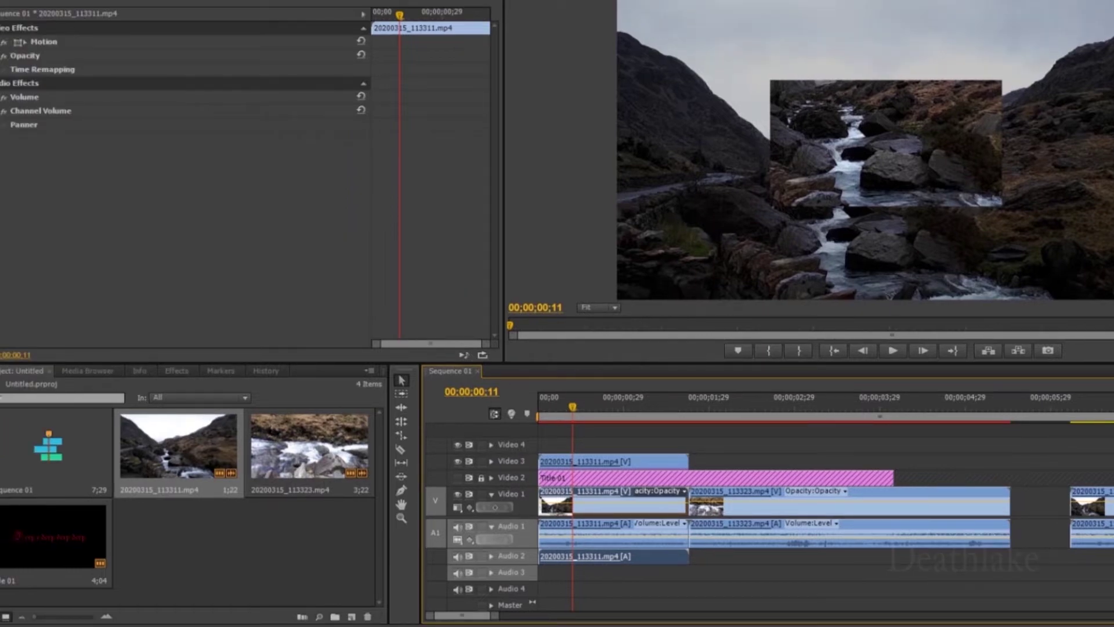
click(1, 42)
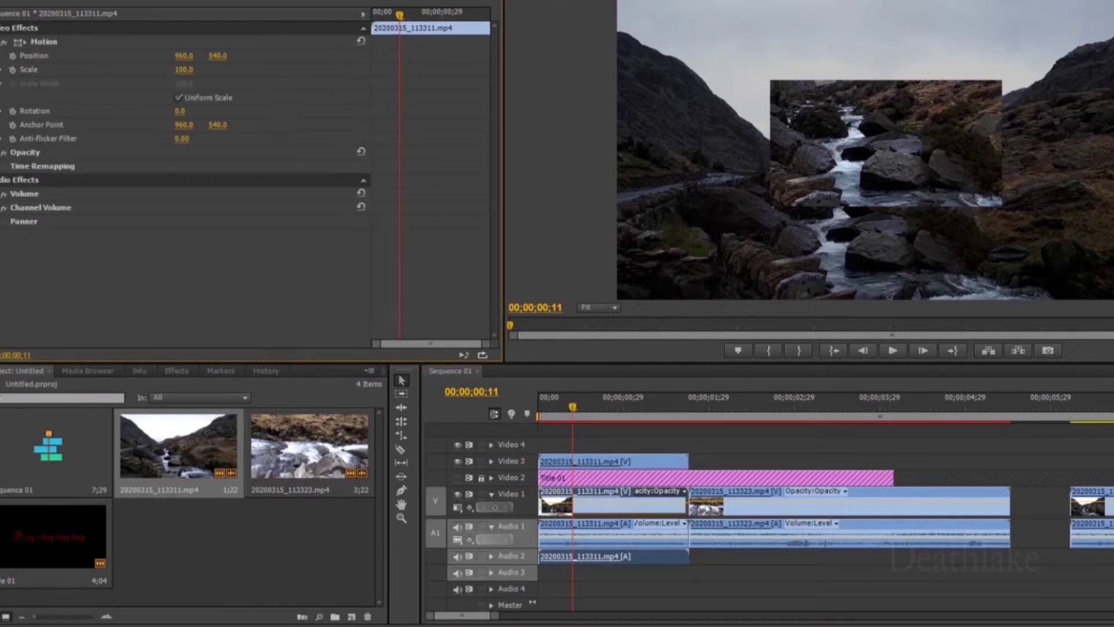
- Lock the Video 3 track and hide its output, and toggle the lock on the Video 2 track
click(481, 461)
click(458, 461)
click(481, 477)
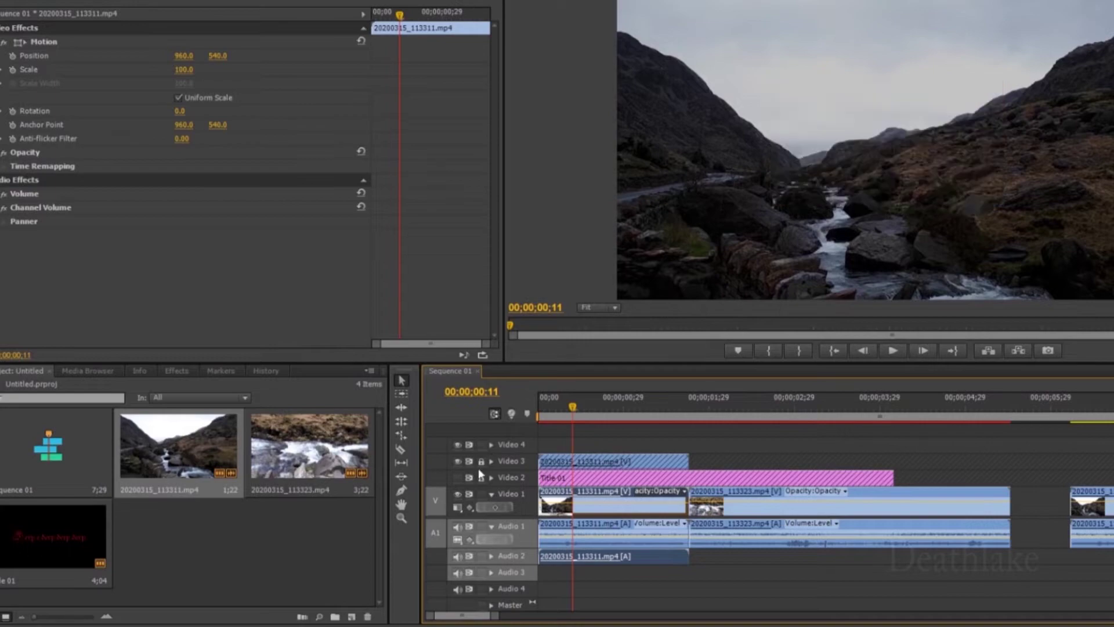
- Show the Video 3 track's output again and unlock the track
click(721, 171)
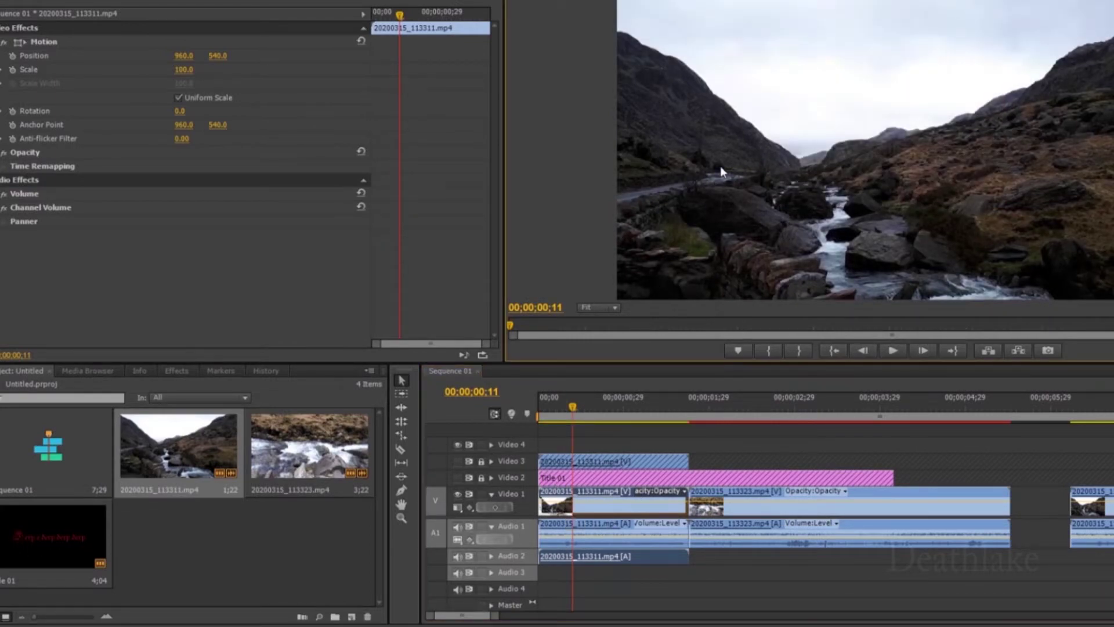
click(459, 461)
click(481, 462)
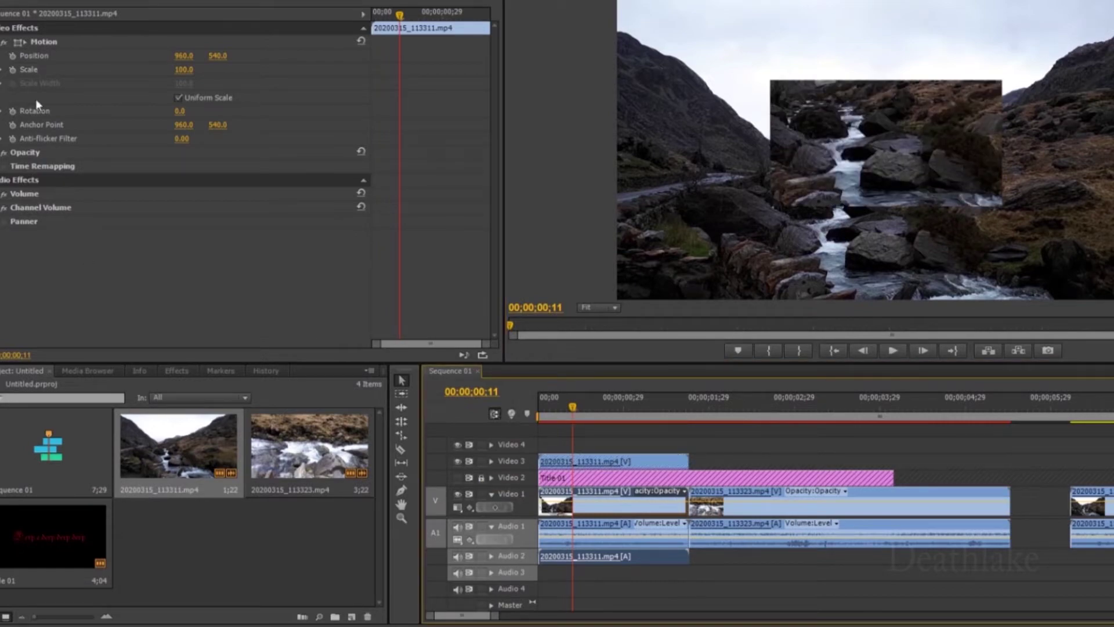
- Enable Position keyframing on the full-frame Video 1 clip, move its keyframe nearer the start, and add another at 00;00;01;15
click(21, 57)
click(12, 56)
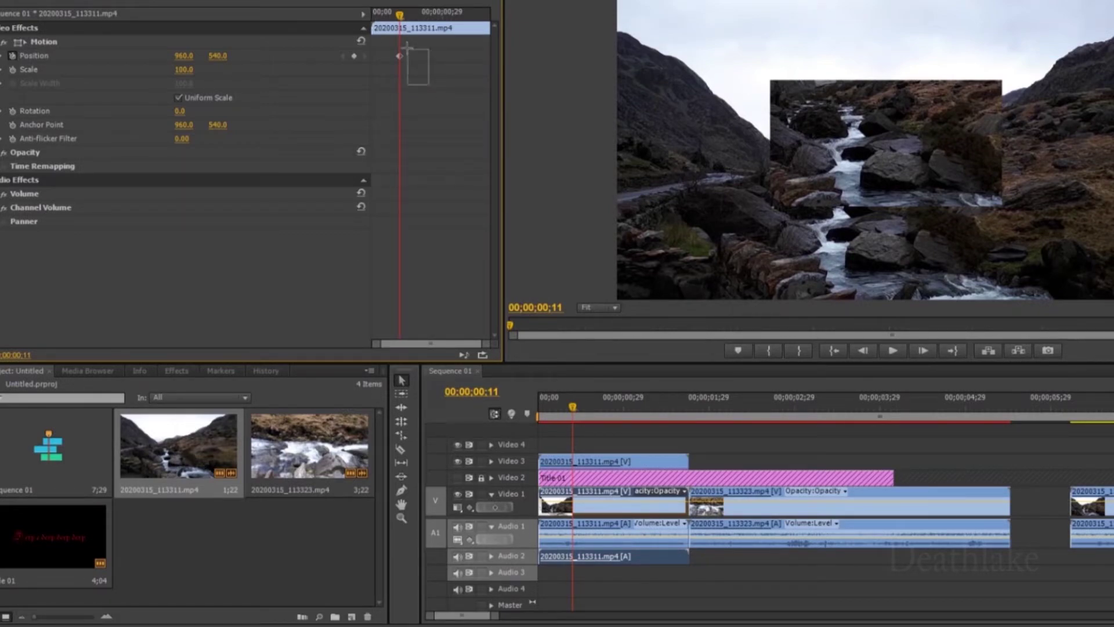
click(399, 55)
drag(399, 58, 385, 54)
drag(400, 16, 479, 16)
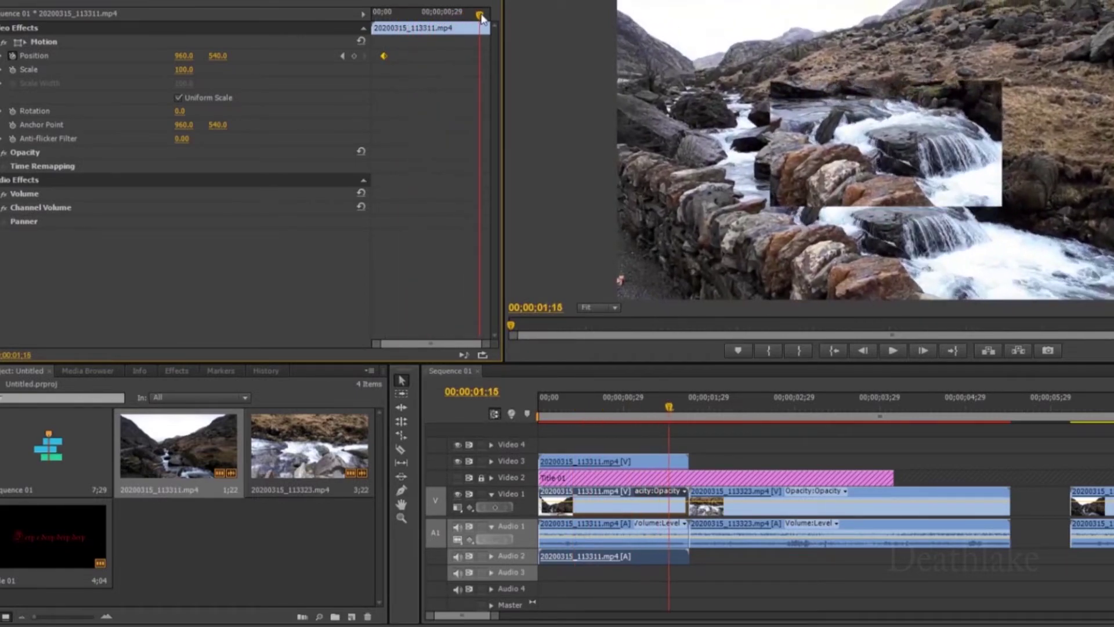
click(355, 57)
- Move the cropped Video 3 clip to the upper right of the frame and mute the Audio 1 and Audio 2 tracks
click(854, 153)
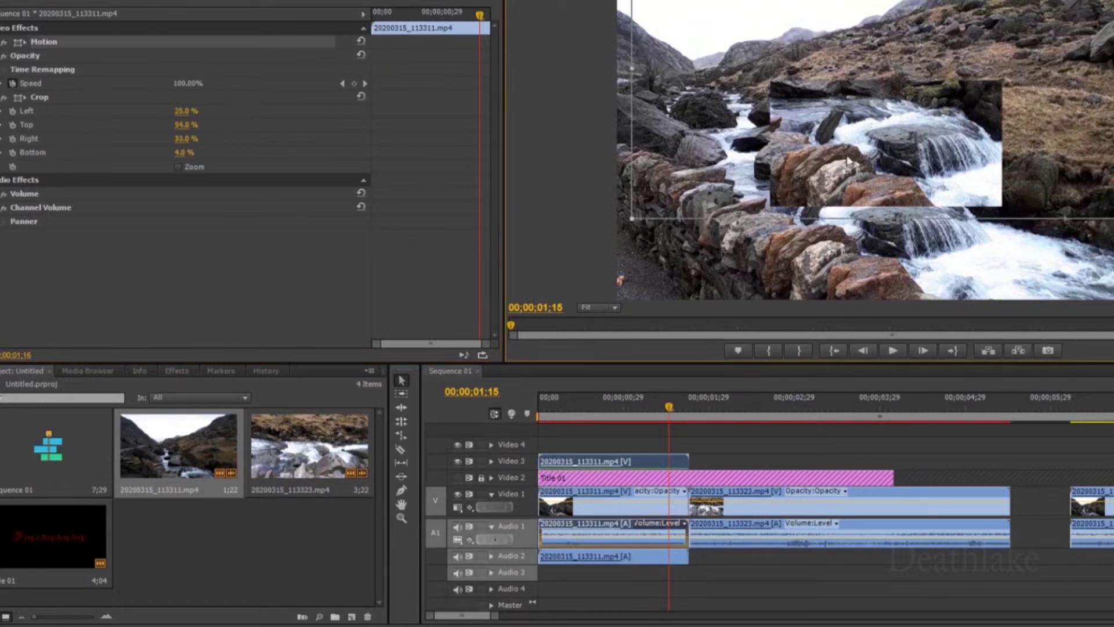
drag(864, 156, 1012, 84)
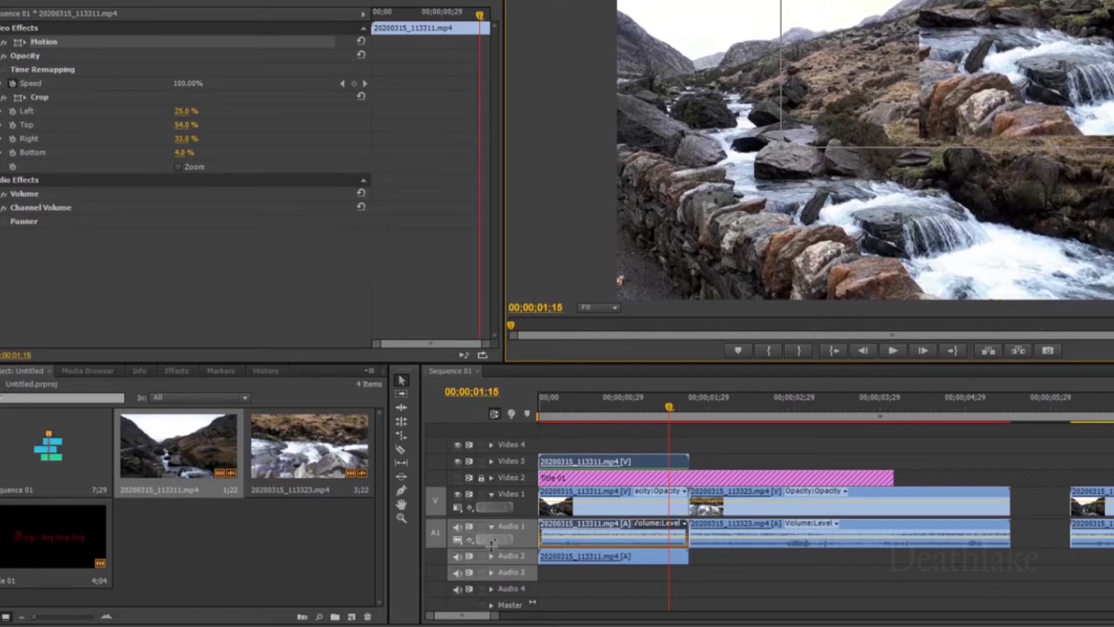
click(457, 557)
click(456, 526)
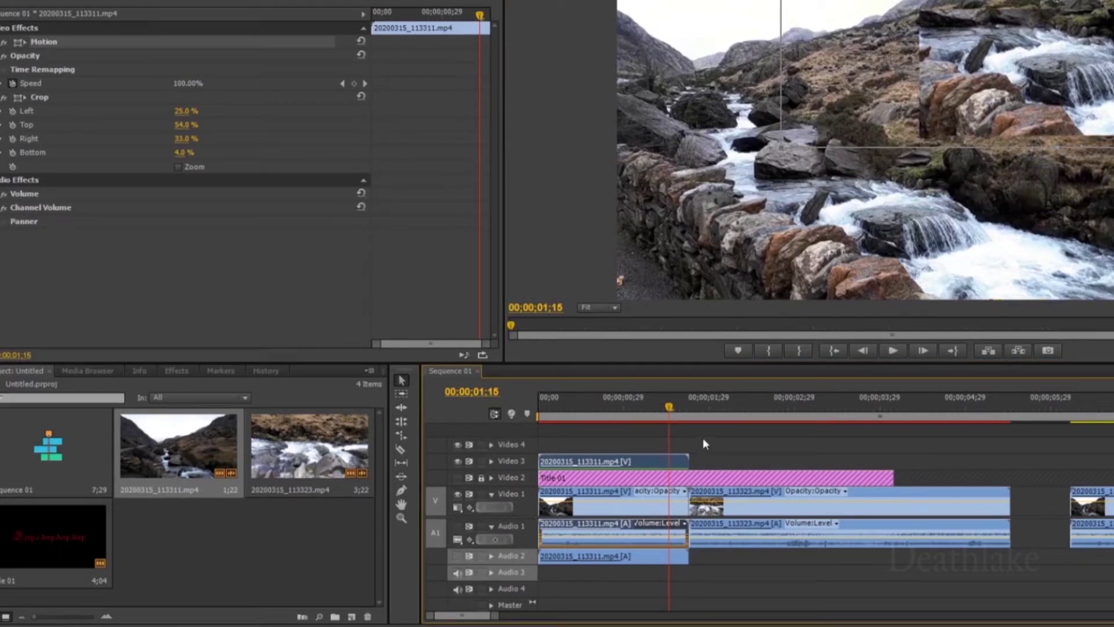
- Play the sequence from the start to check the clips' motion, and return the playhead to the beginning
key(Home)
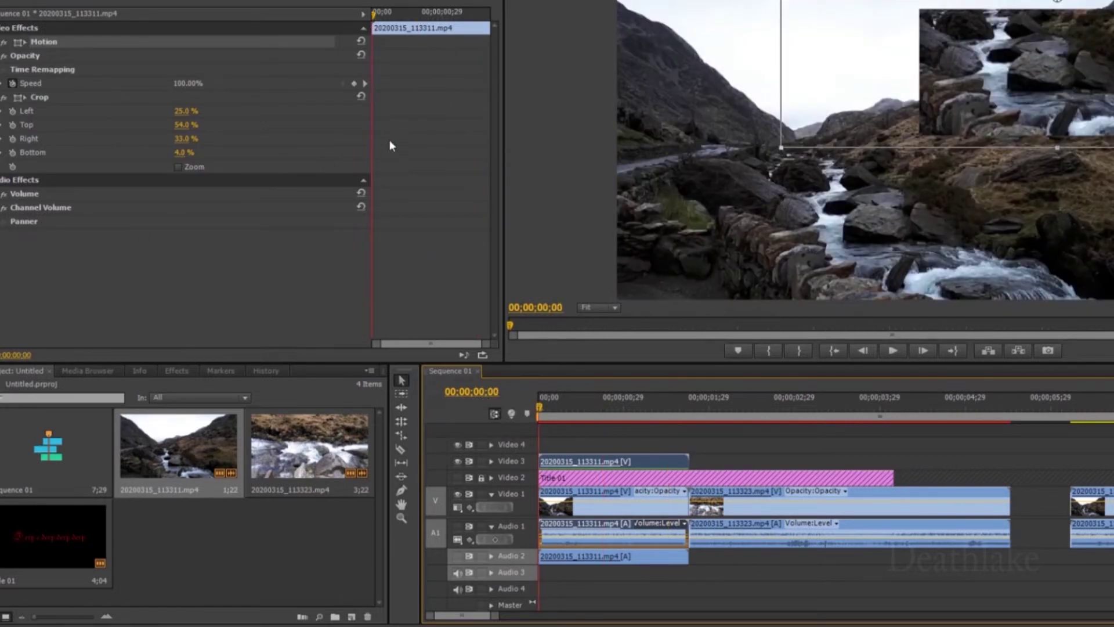
click(889, 353)
click(888, 354)
drag(639, 410, 525, 410)
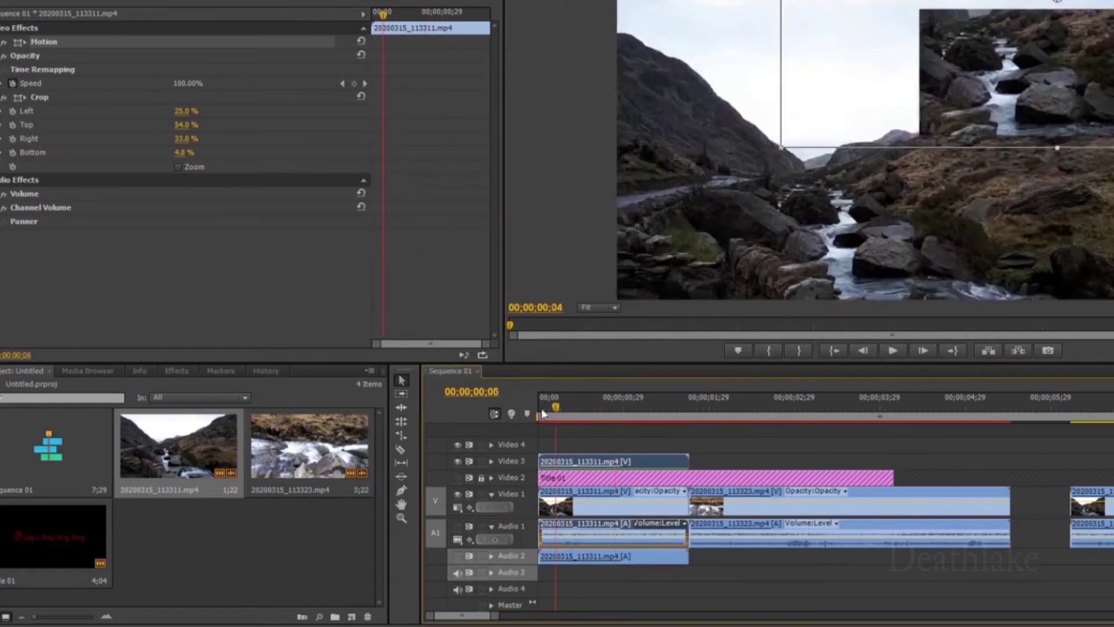
- Animate the cropped clip's Position from 1530.8, -4.7 at the start to about 575.5, 542.4 at 00;00;01;18
click(1037, 104)
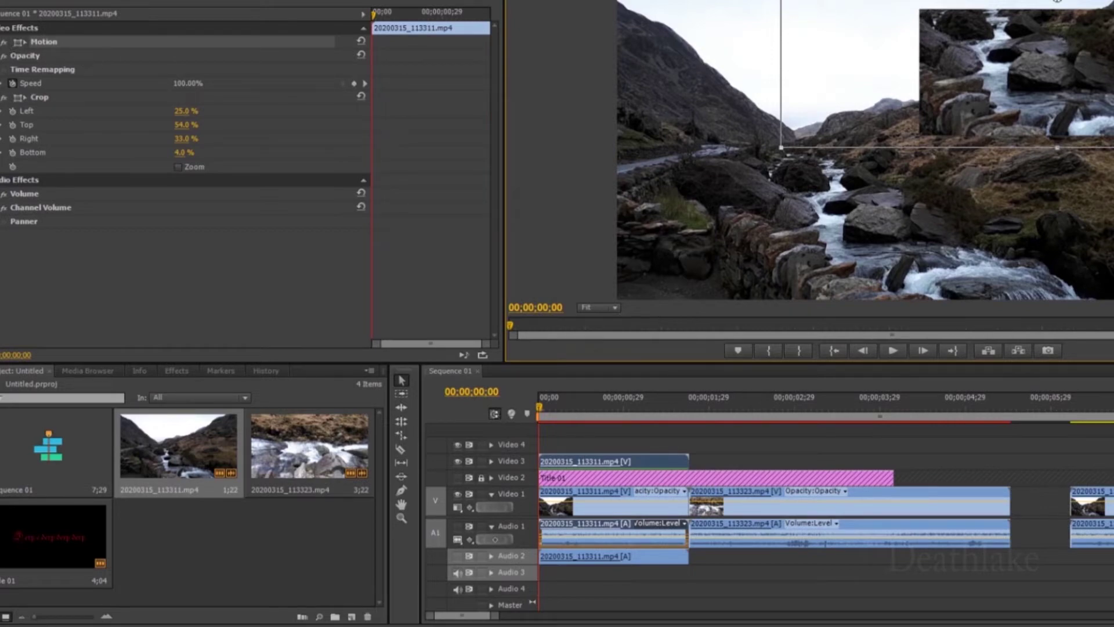
click(5, 42)
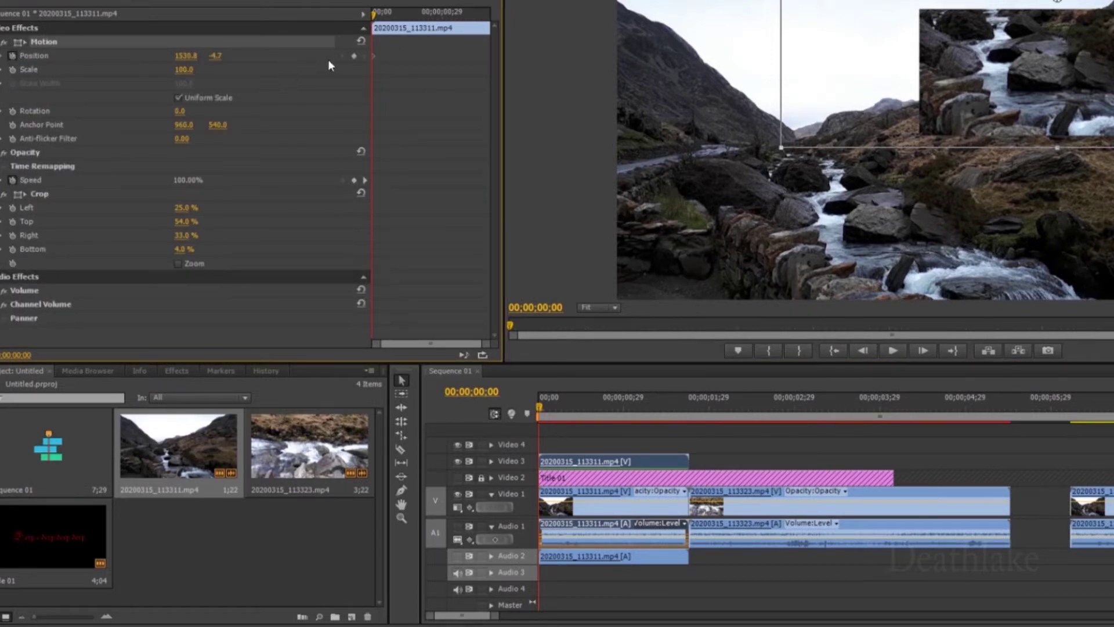
drag(417, 25, 487, 14)
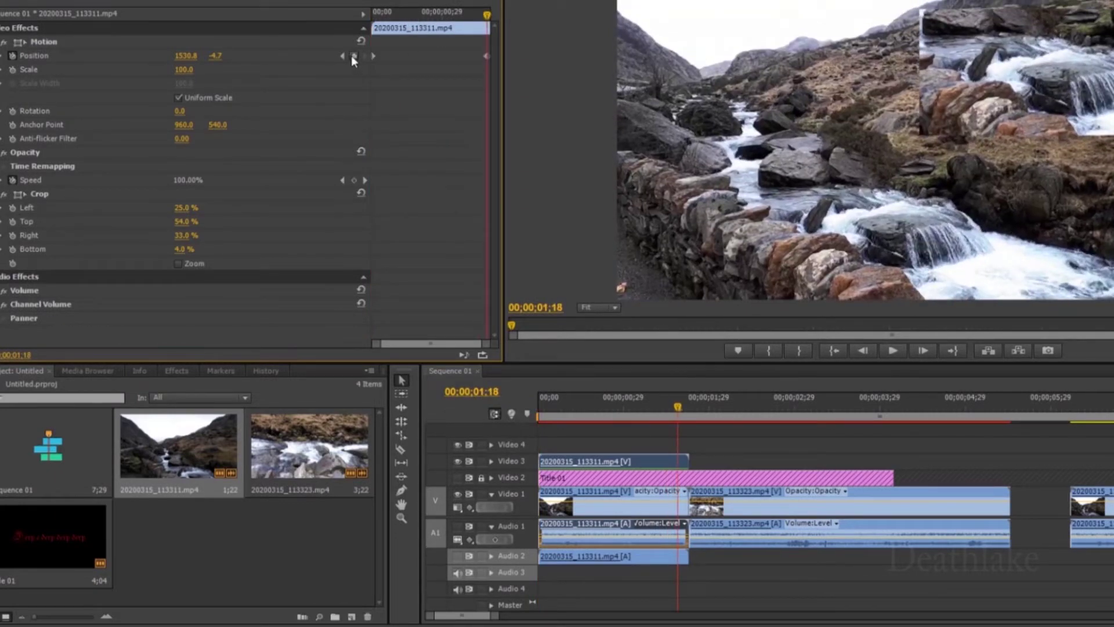
click(1070, 52)
drag(967, 133, 730, 233)
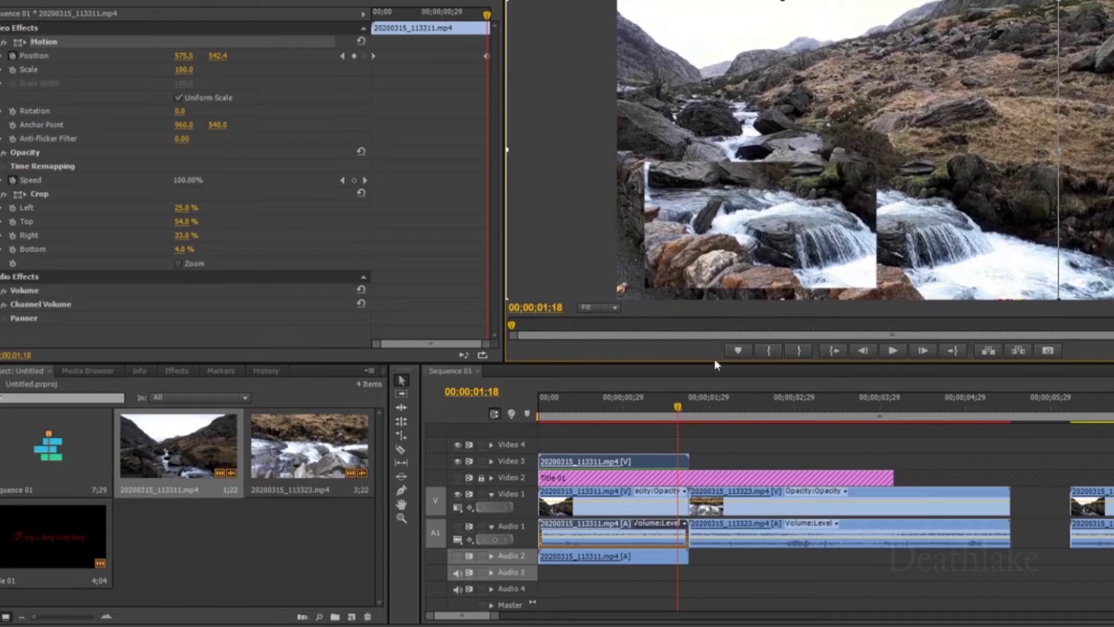
- Play back the cropped clip's diagonal movement from the start and return the playhead to the beginning
drag(659, 408, 526, 414)
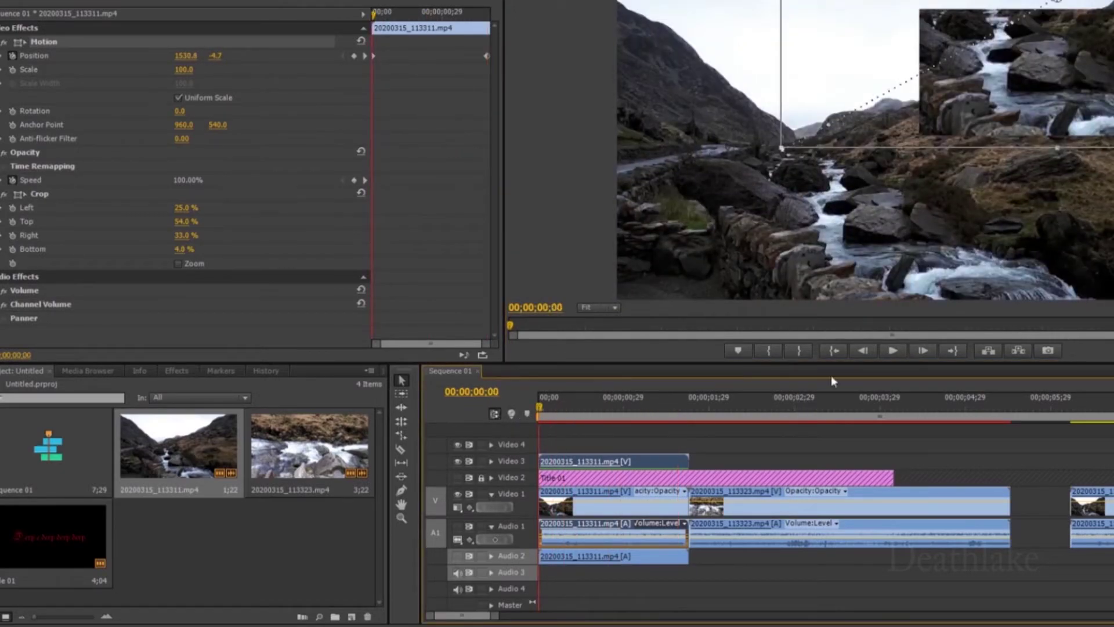
click(892, 350)
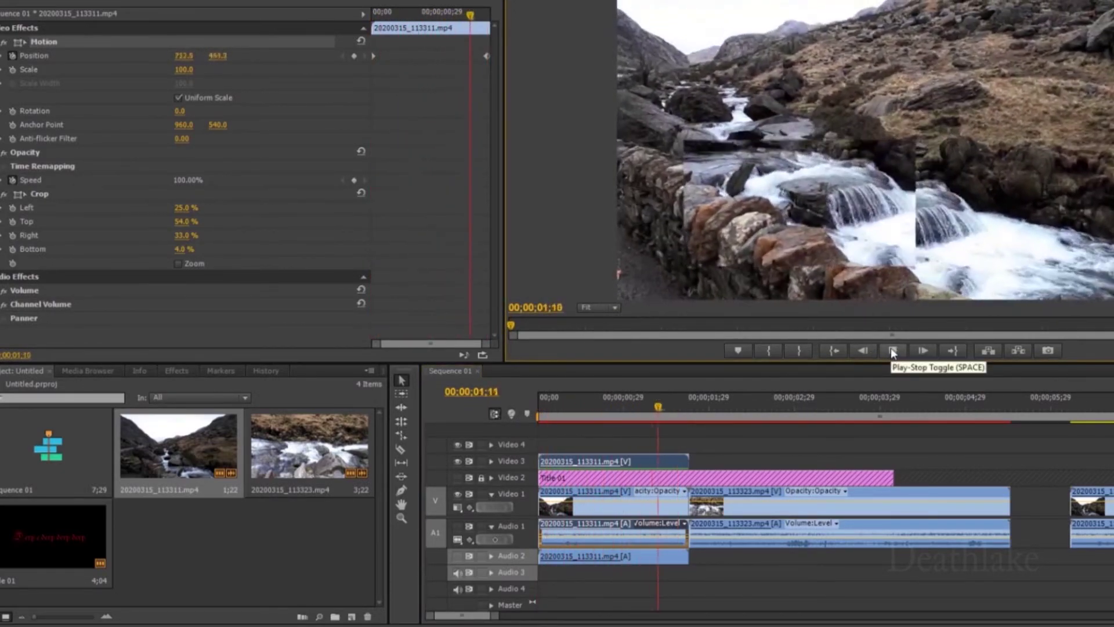
click(891, 349)
drag(711, 408, 473, 369)
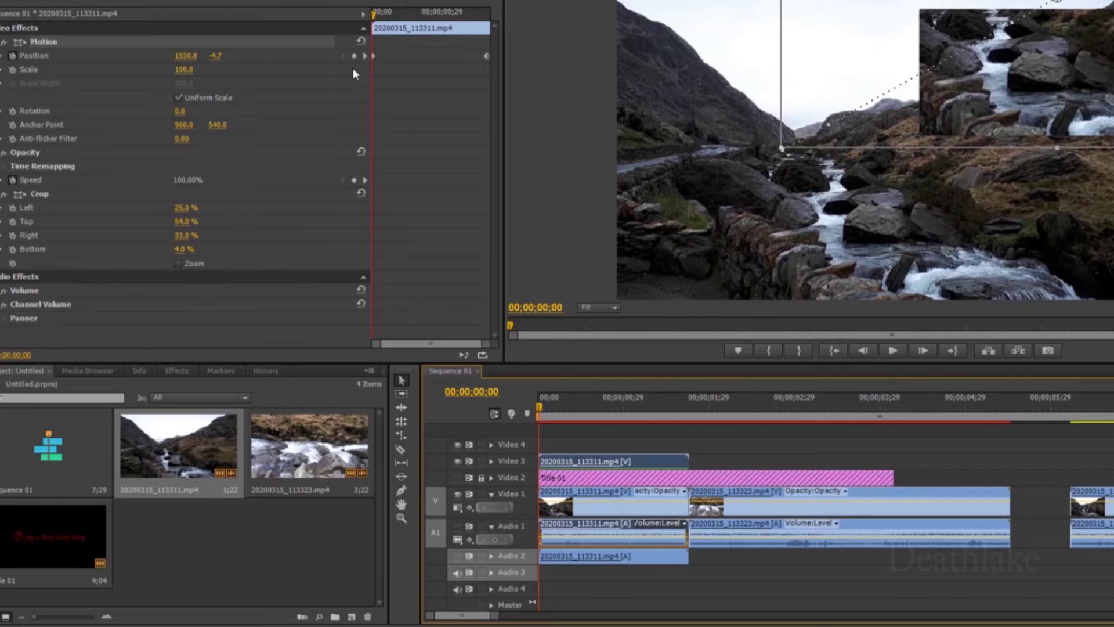
- Delete the cropped clip's end Position keyframe and move the clip down and left in the frame
click(486, 56)
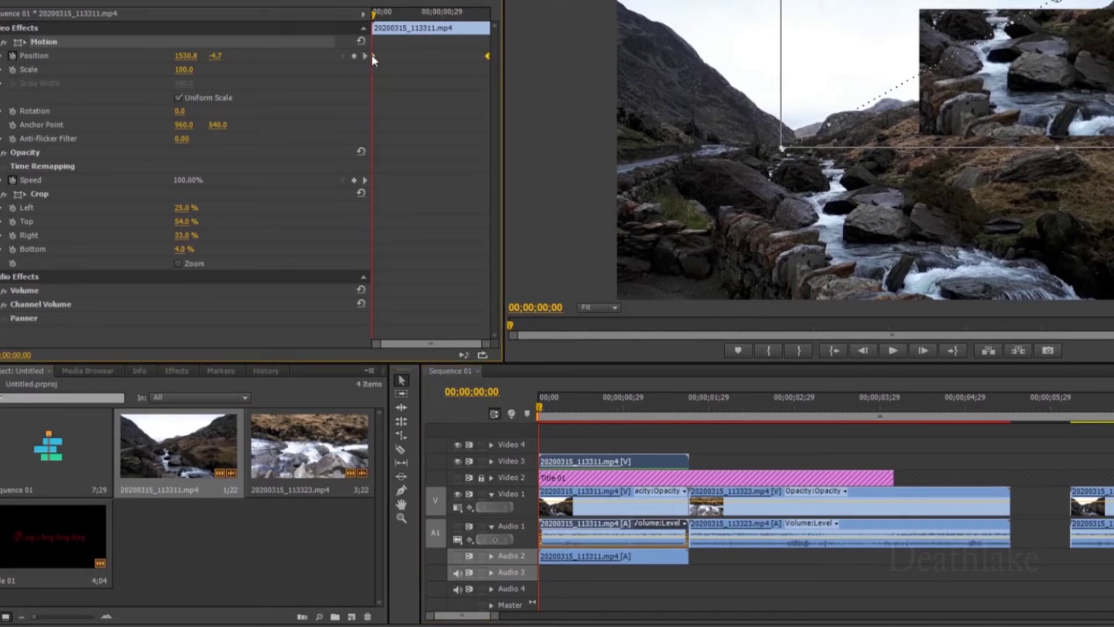
key(Delete)
drag(1012, 76, 857, 163)
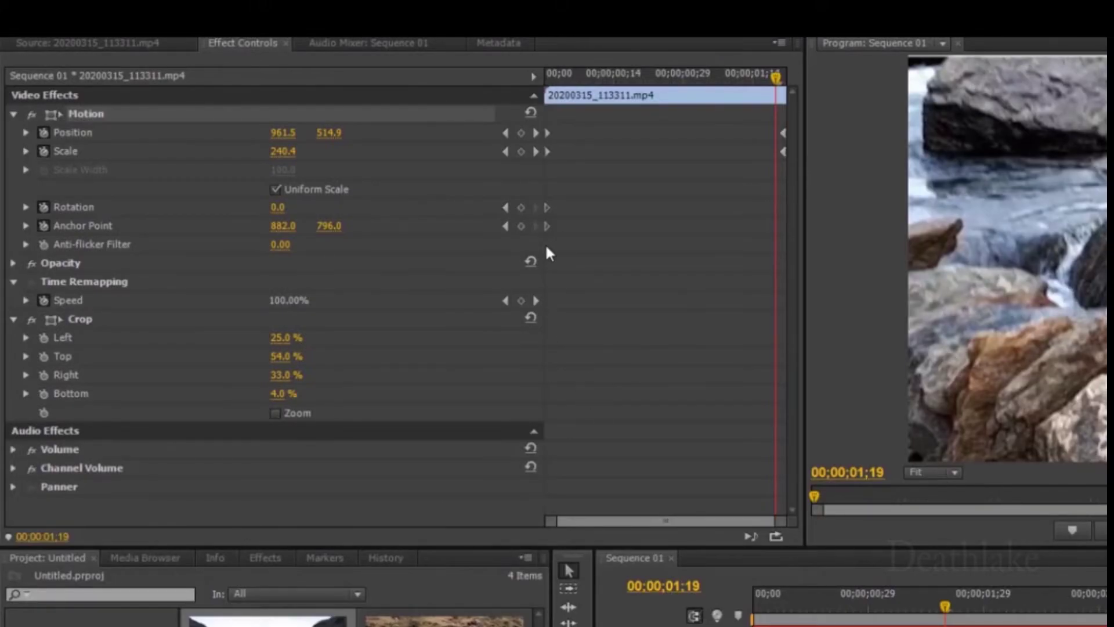
- Widen the keyframe area of the effect settings and reset the Editing workspace to its original layout
drag(544, 248, 501, 243)
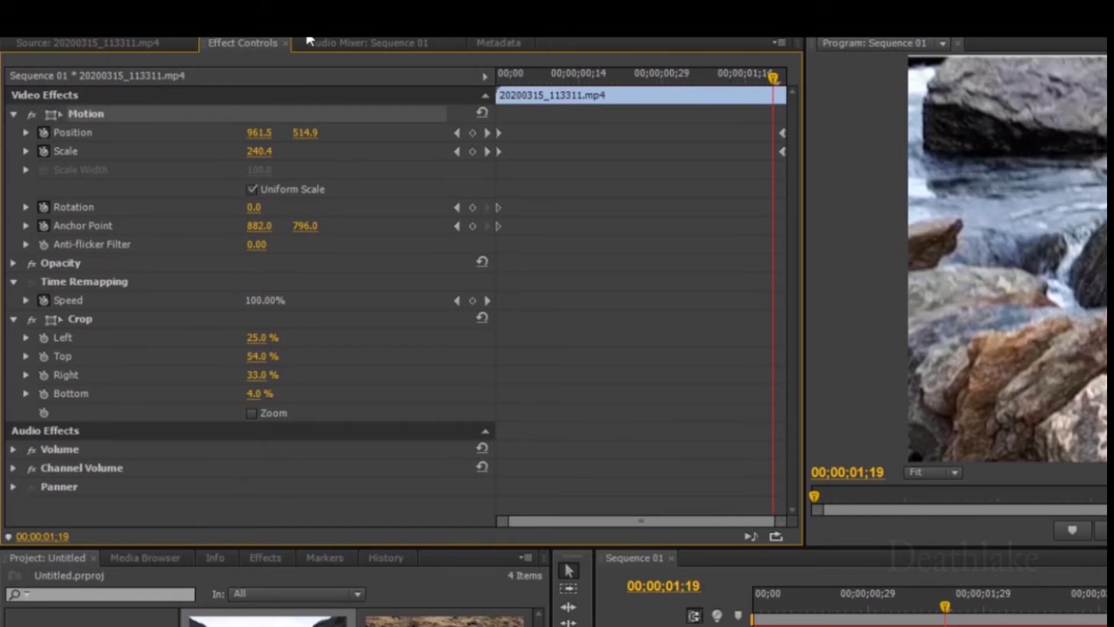
click(307, 38)
mouse_move(319, 45)
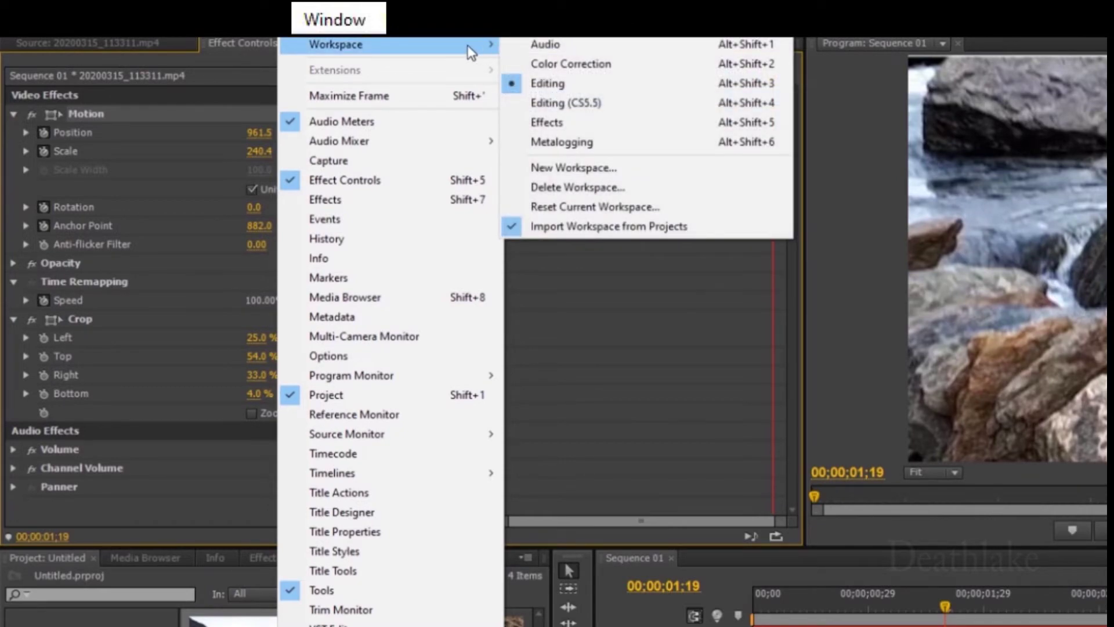
click(646, 210)
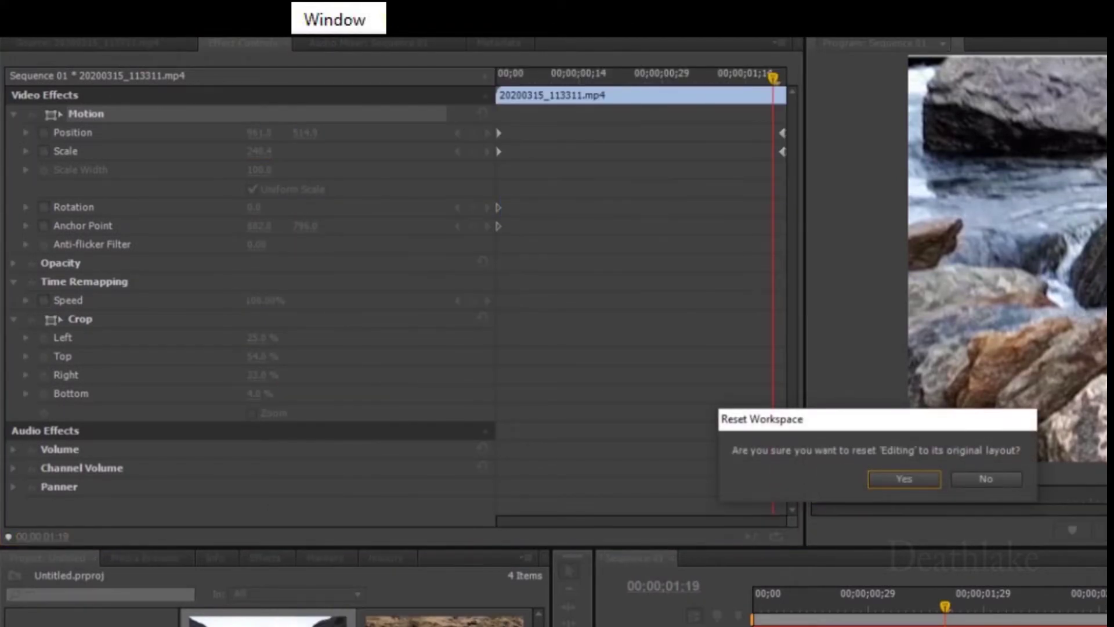
click(903, 479)
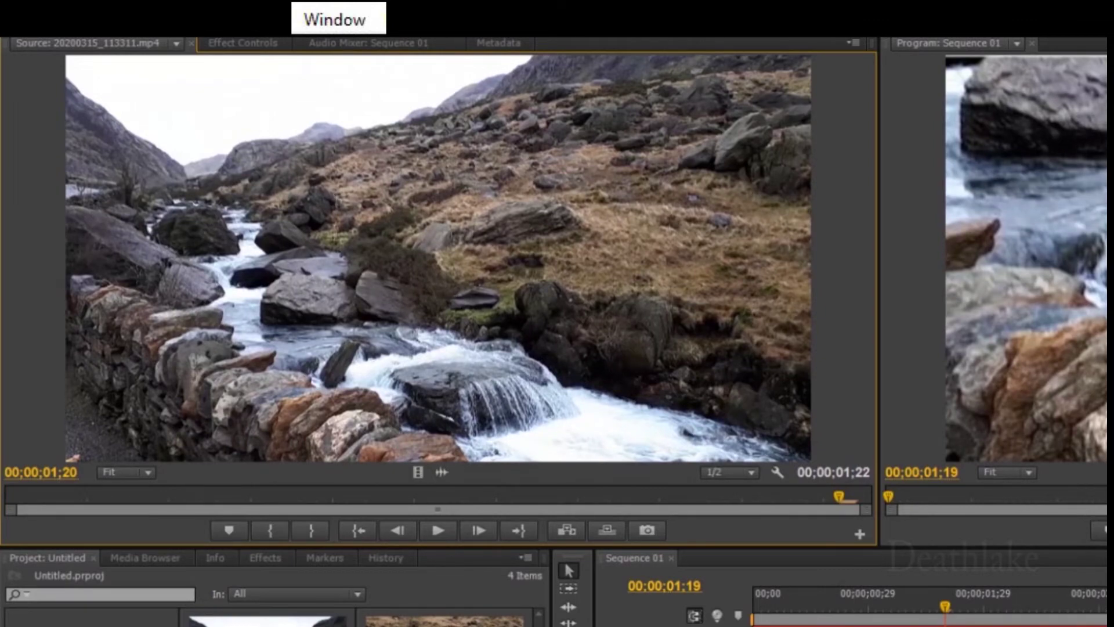
- Save the project under the new name "1 test"
click(23, 47)
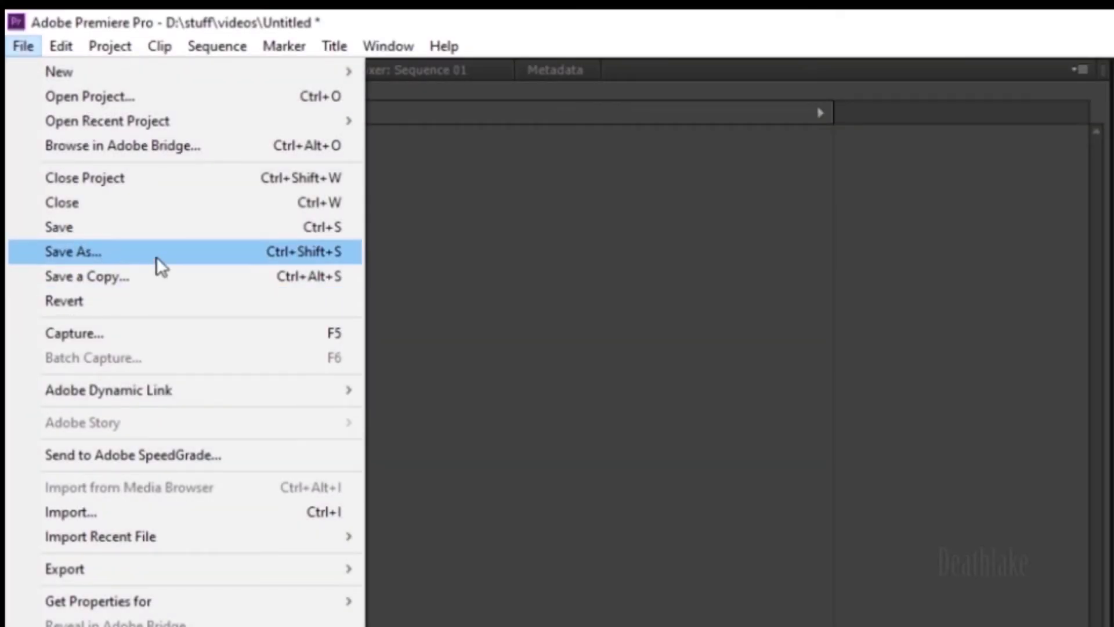
click(155, 254)
key(BackSpace)
text(1 test)
key(Return)
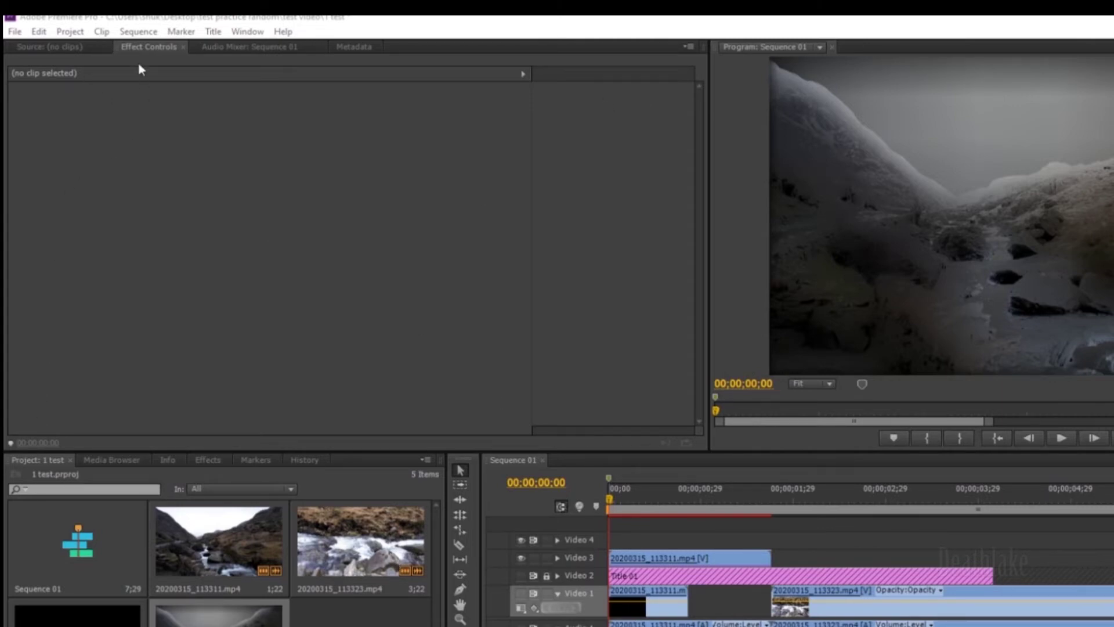
- Render the sequence's entire work area and play the rendered section from the start
click(139, 32)
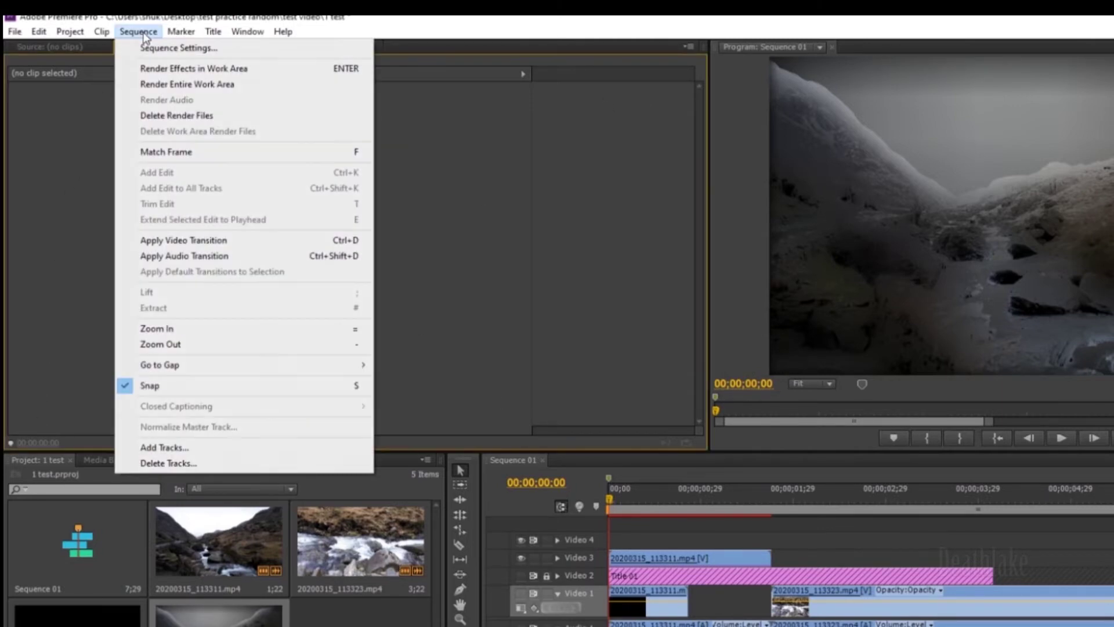
click(215, 87)
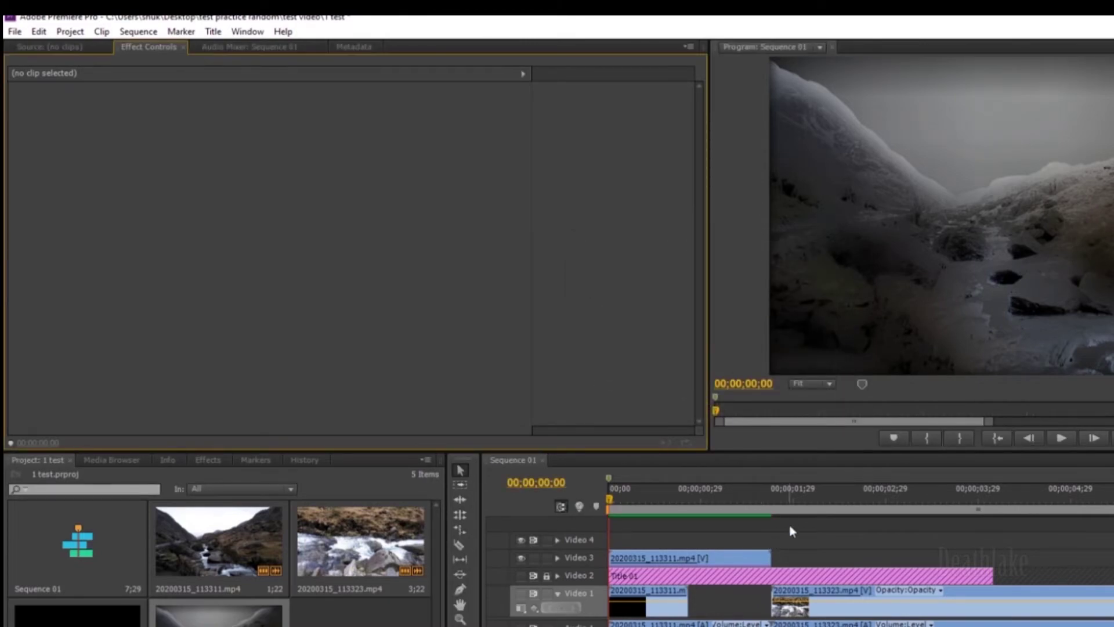
drag(696, 498, 586, 496)
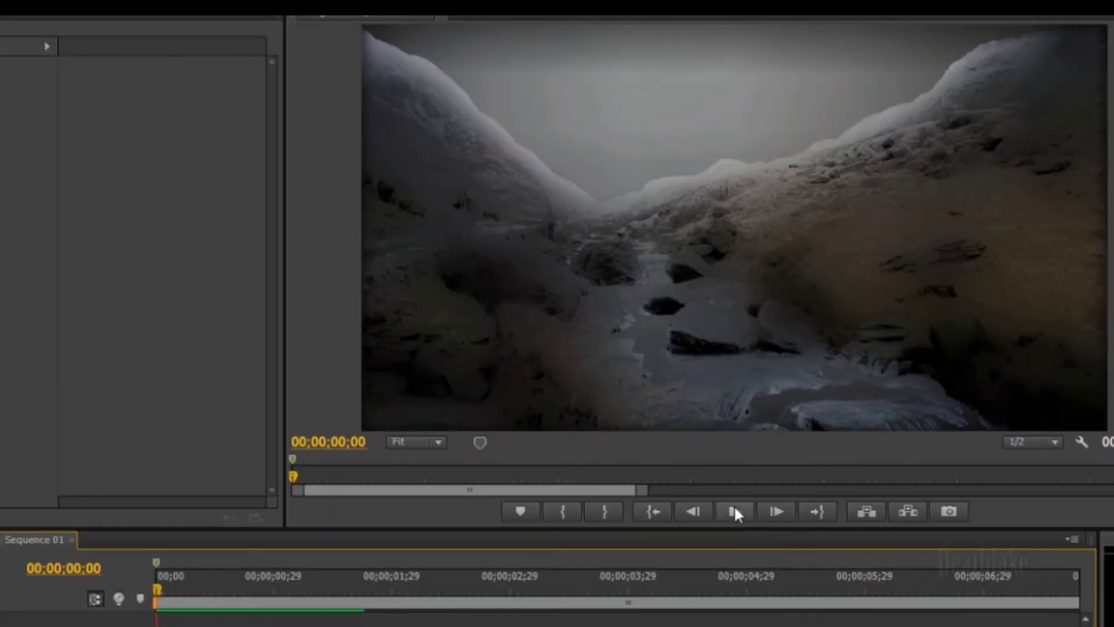
click(1060, 437)
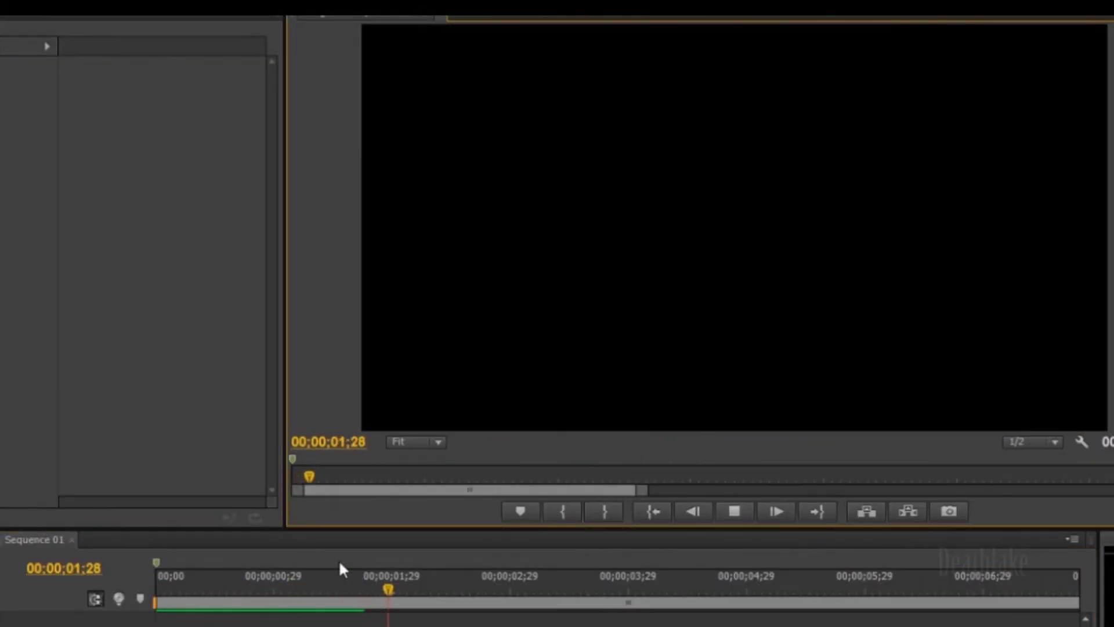
- Replay the opening river clip from the start of the sequence to compare how smoothly it plays
drag(317, 578, 277, 582)
key(Home)
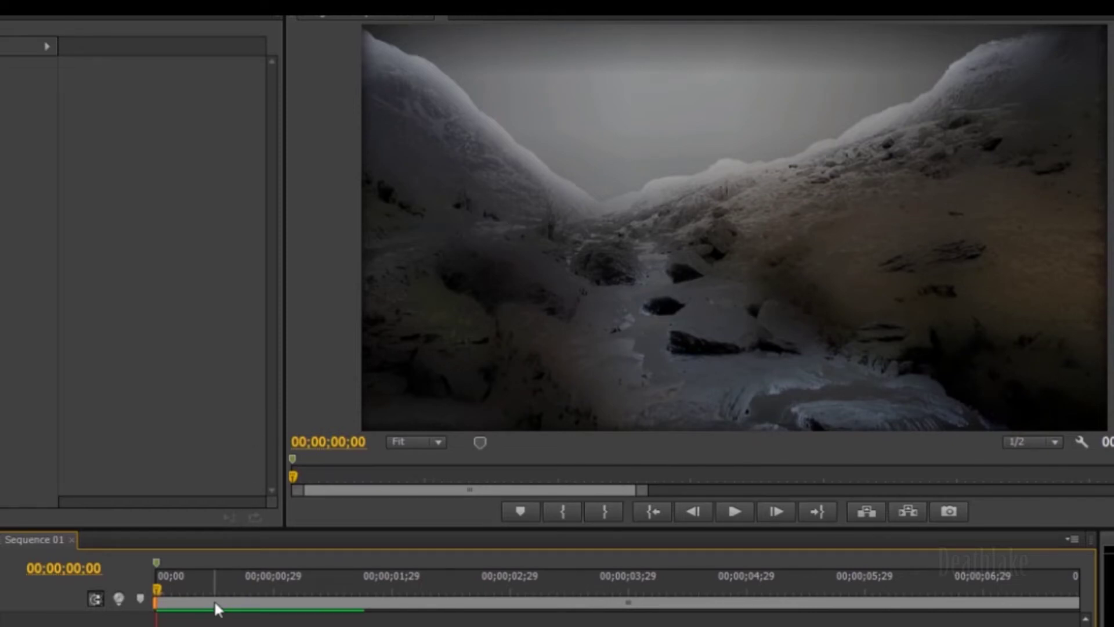
drag(213, 595, 141, 584)
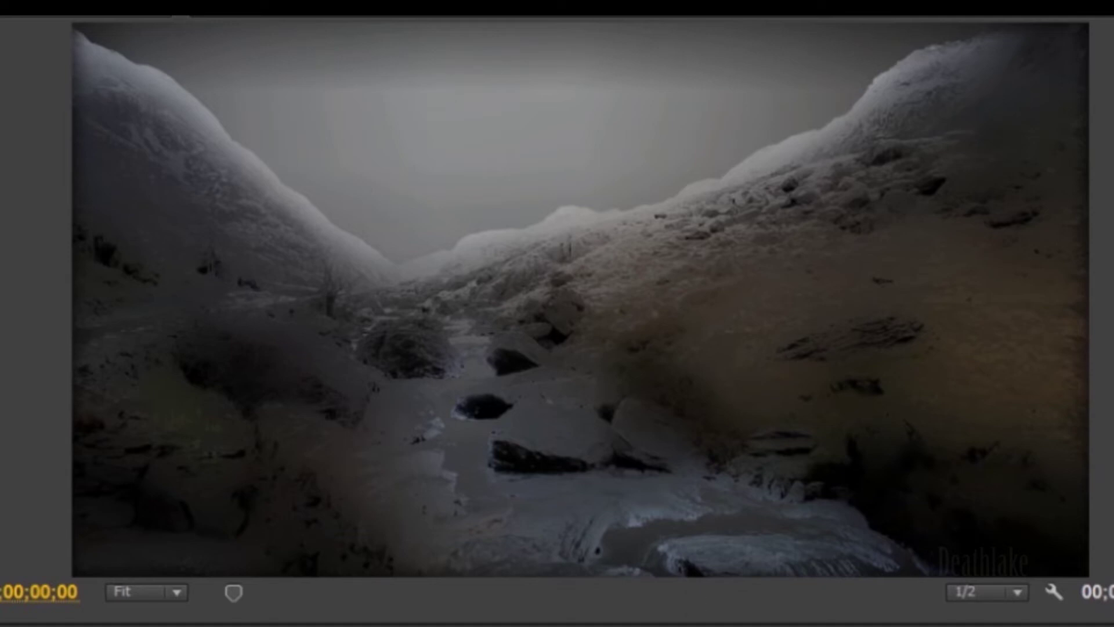
key(space)
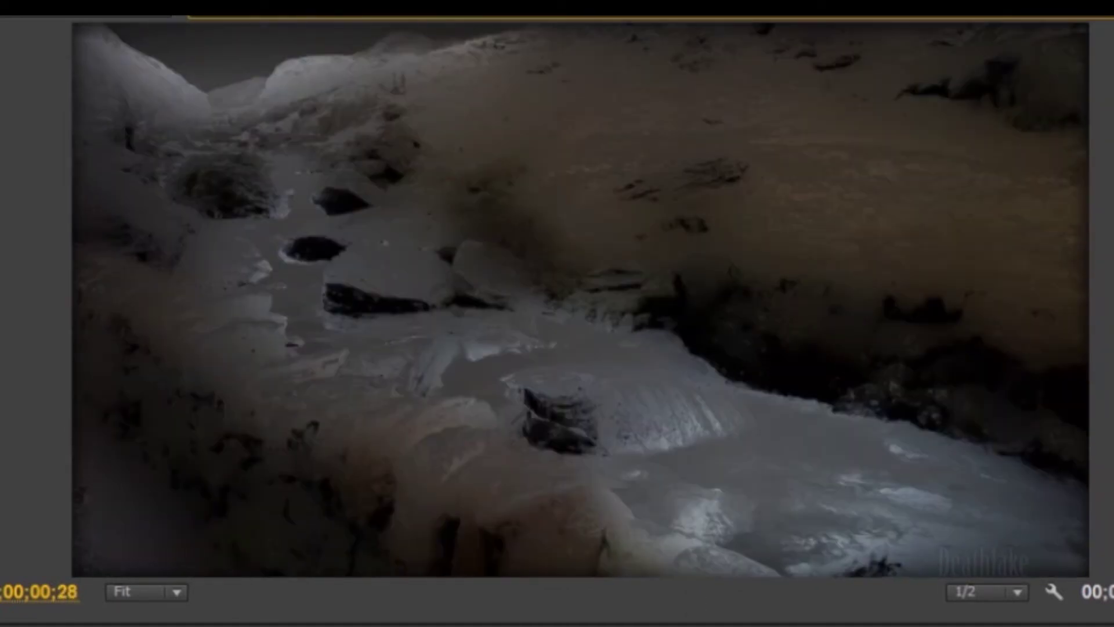
key(Home)
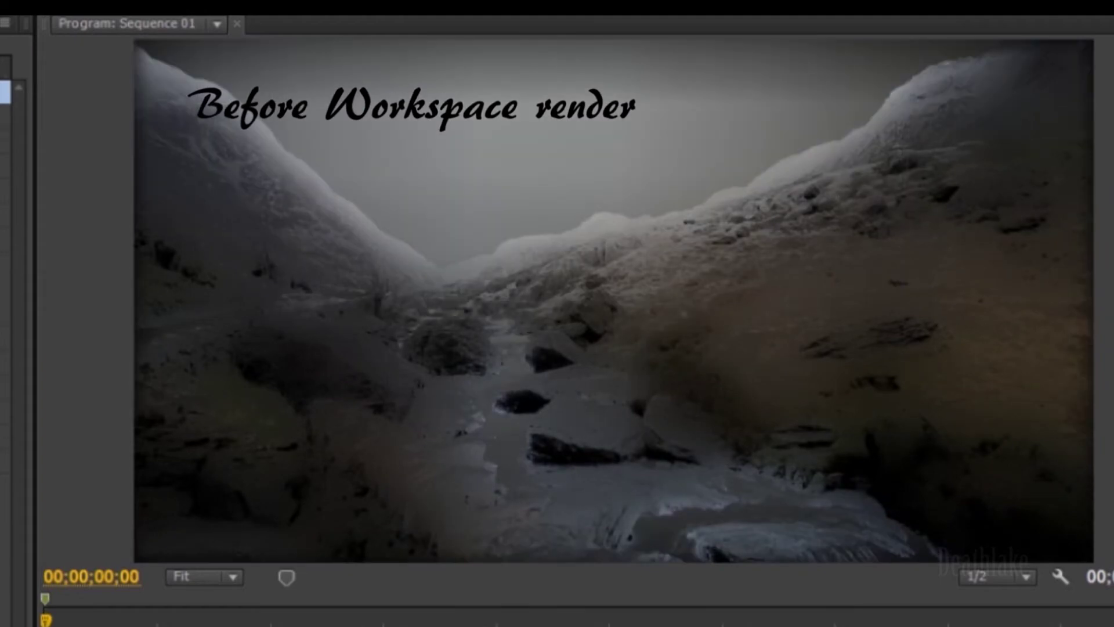
key(space)
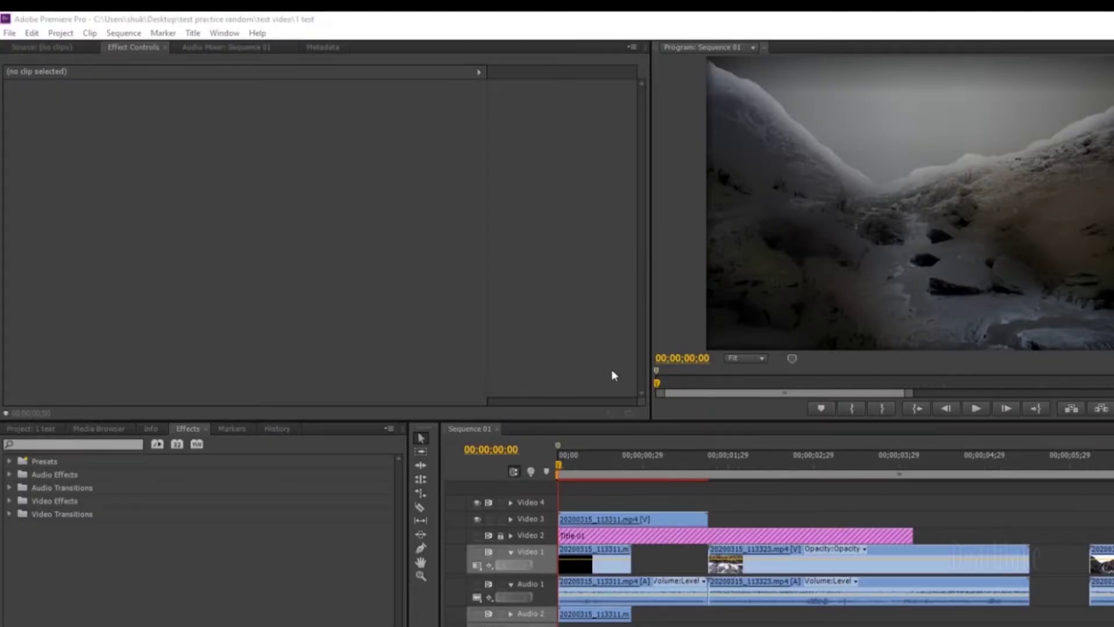
- Open the media export settings for the sequence, dismissing the encoder update notice, and choose H.264 as the format
click(6, 34)
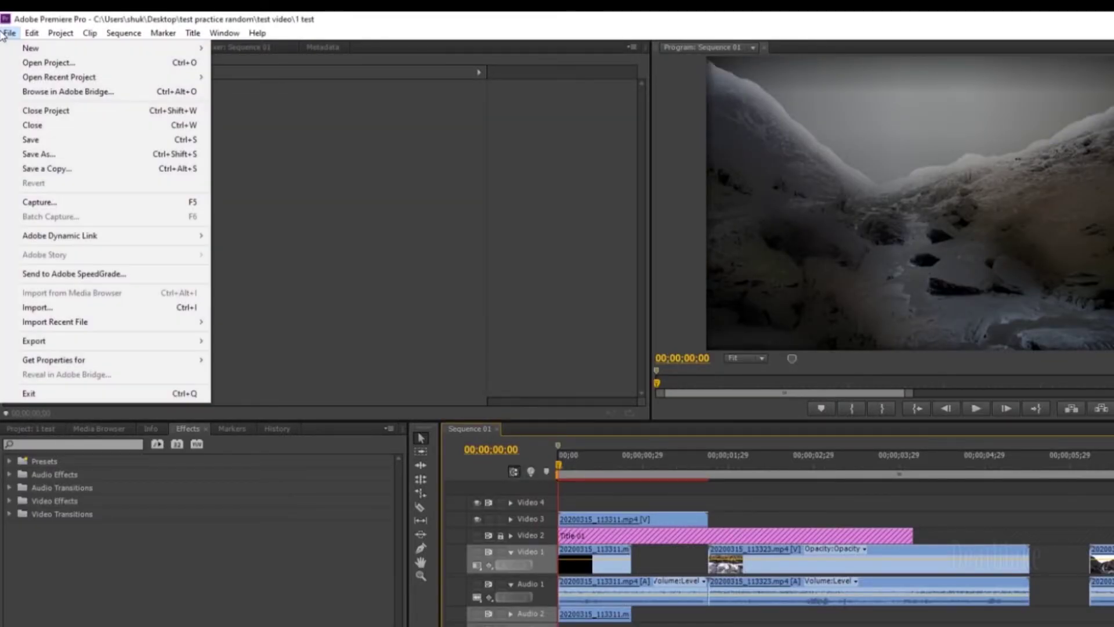
mouse_move(78, 345)
click(271, 345)
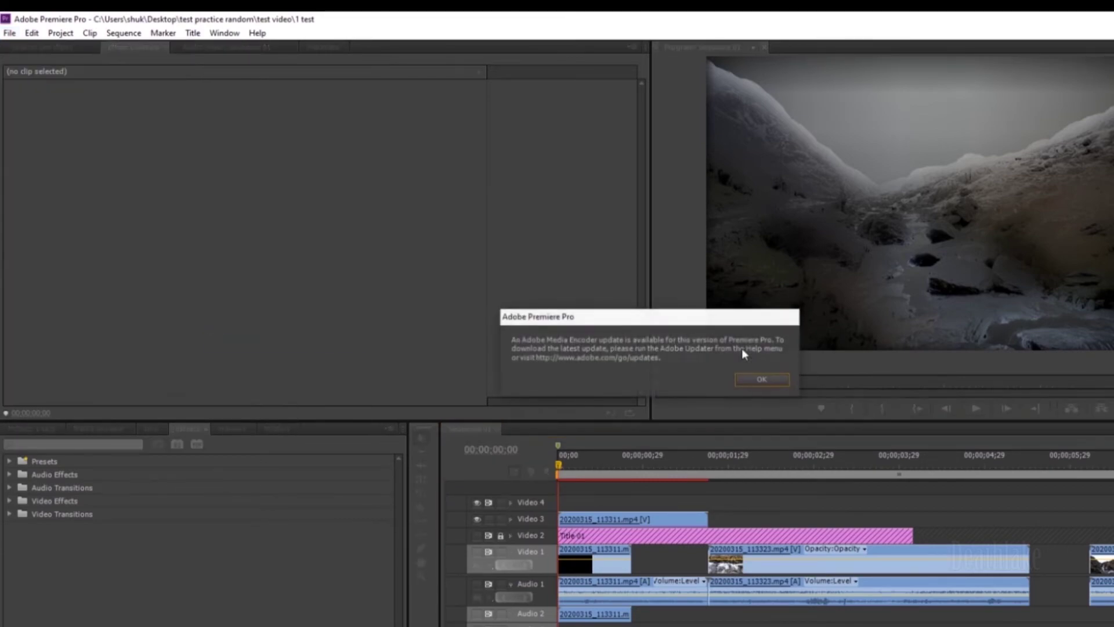
click(768, 379)
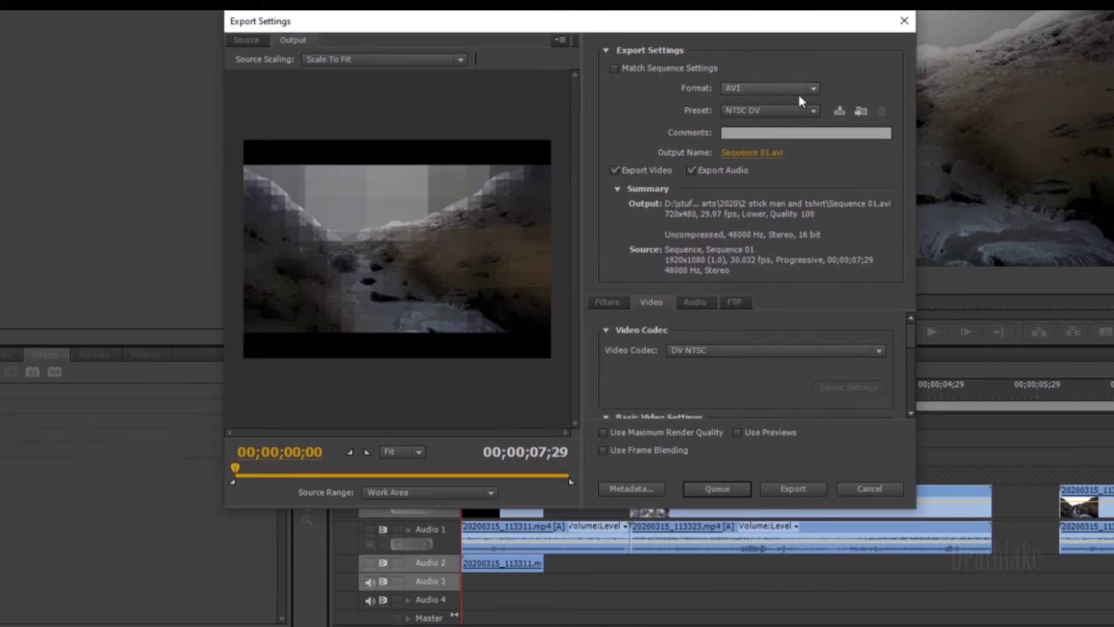
click(851, 206)
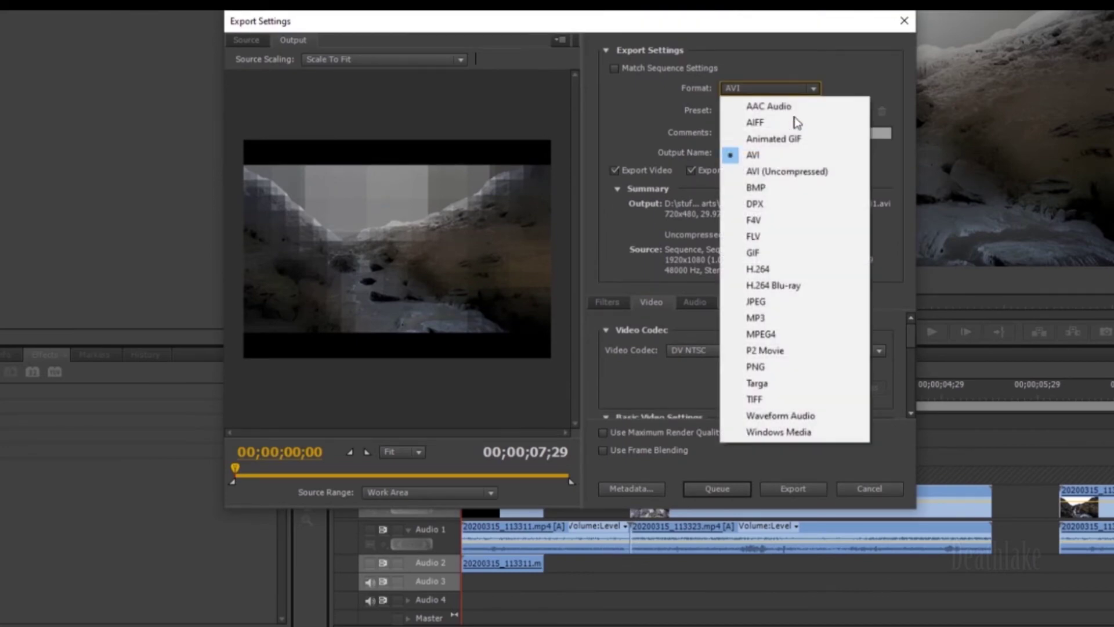
click(815, 270)
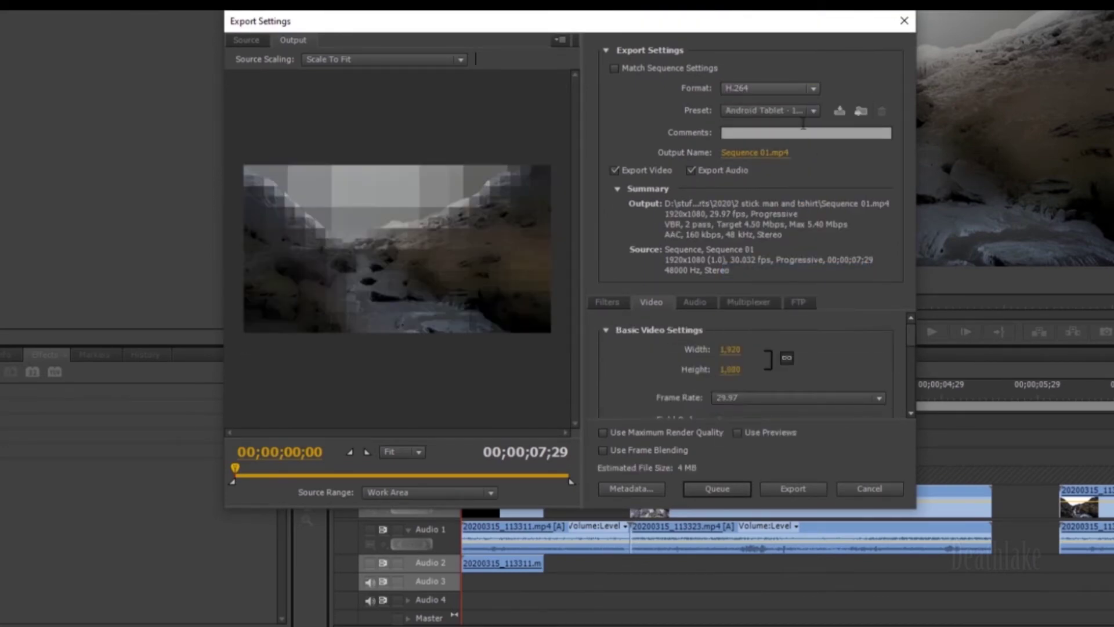
click(815, 88)
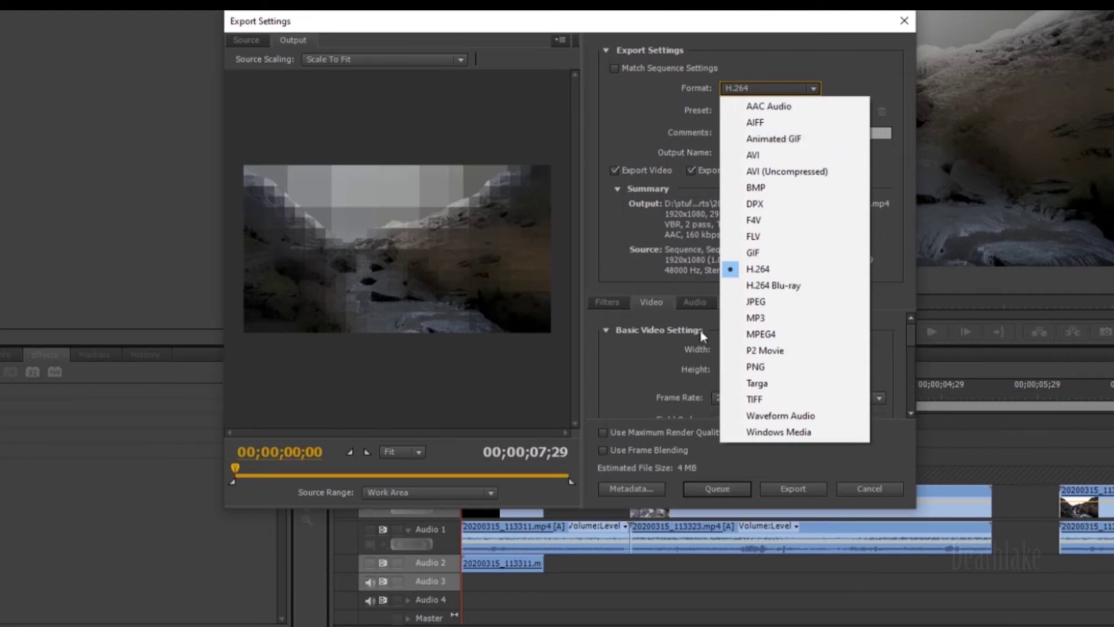
click(823, 271)
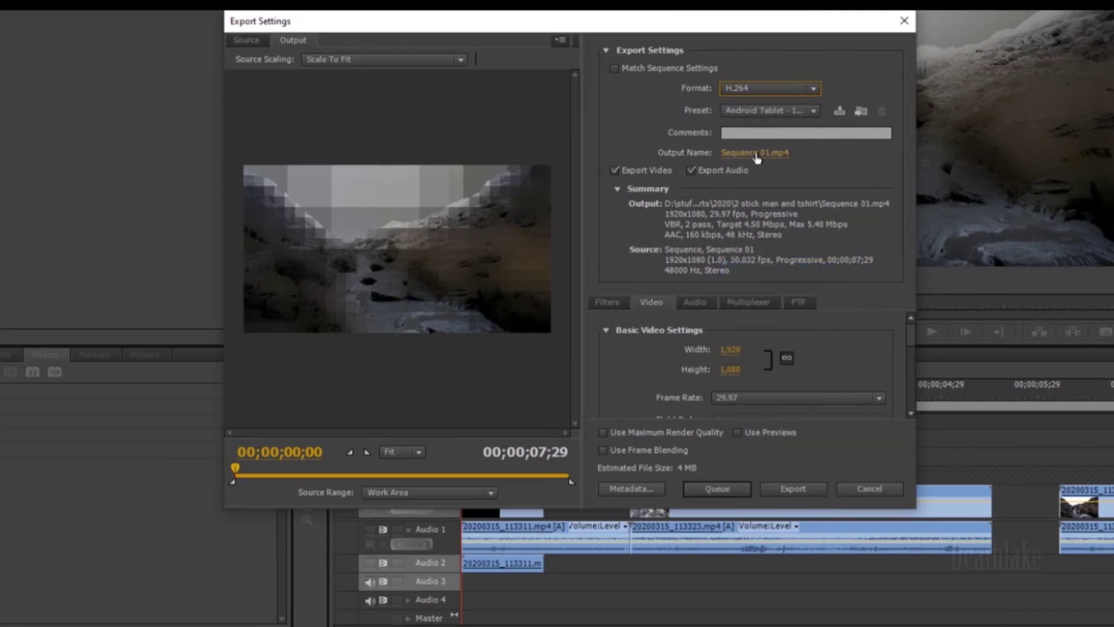
- Choose the HD 1080p 25 preset for the H.264 export
click(781, 111)
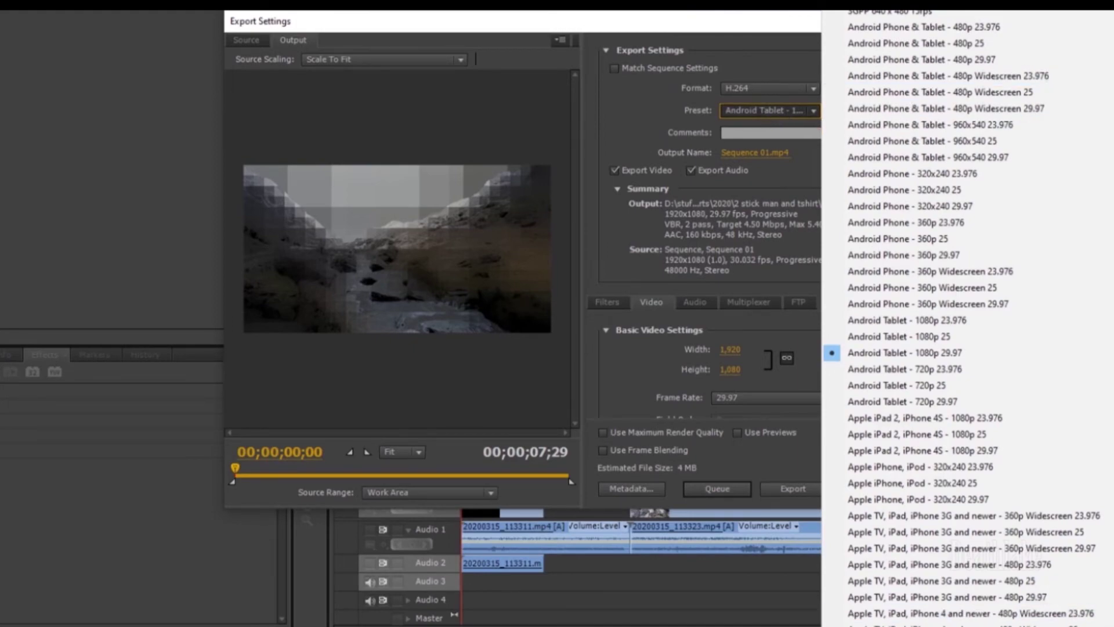
scroll(963, 313, down, 3)
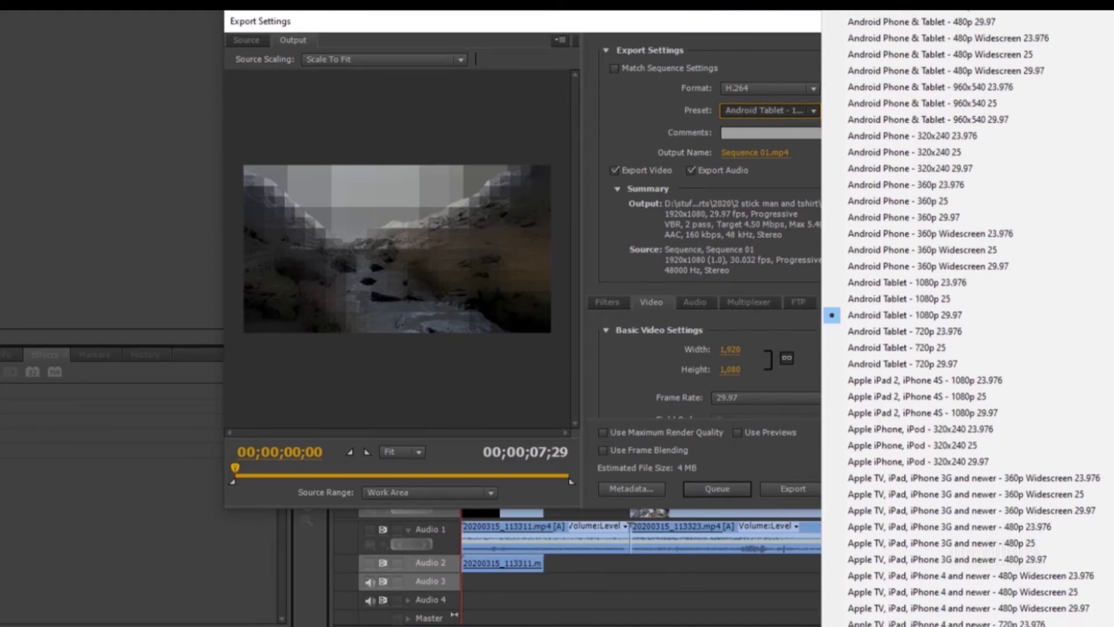
scroll(963, 313, down, 6)
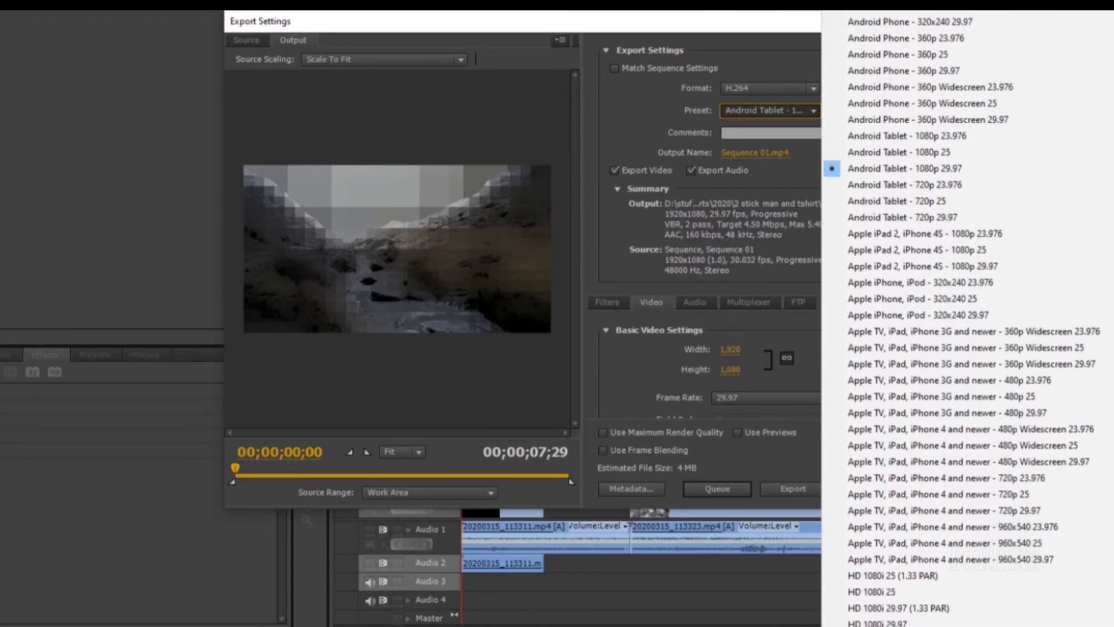
scroll(895, 564, down, 3)
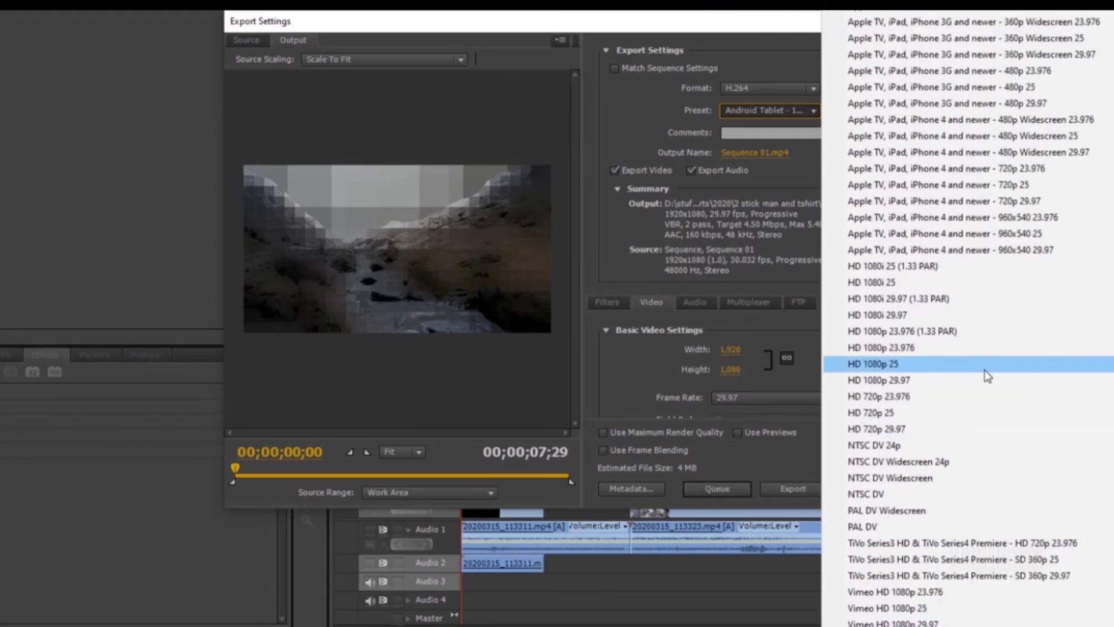
click(930, 364)
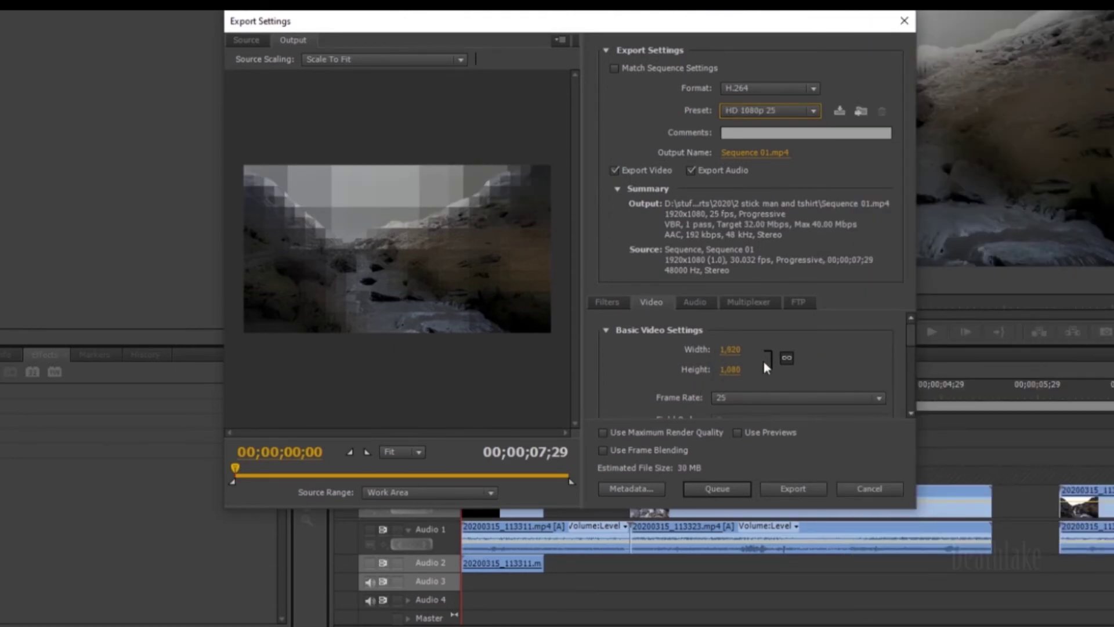
- Set the export's frame rate to 50 in the basic video settings
scroll(912, 351, down, 2)
click(868, 356)
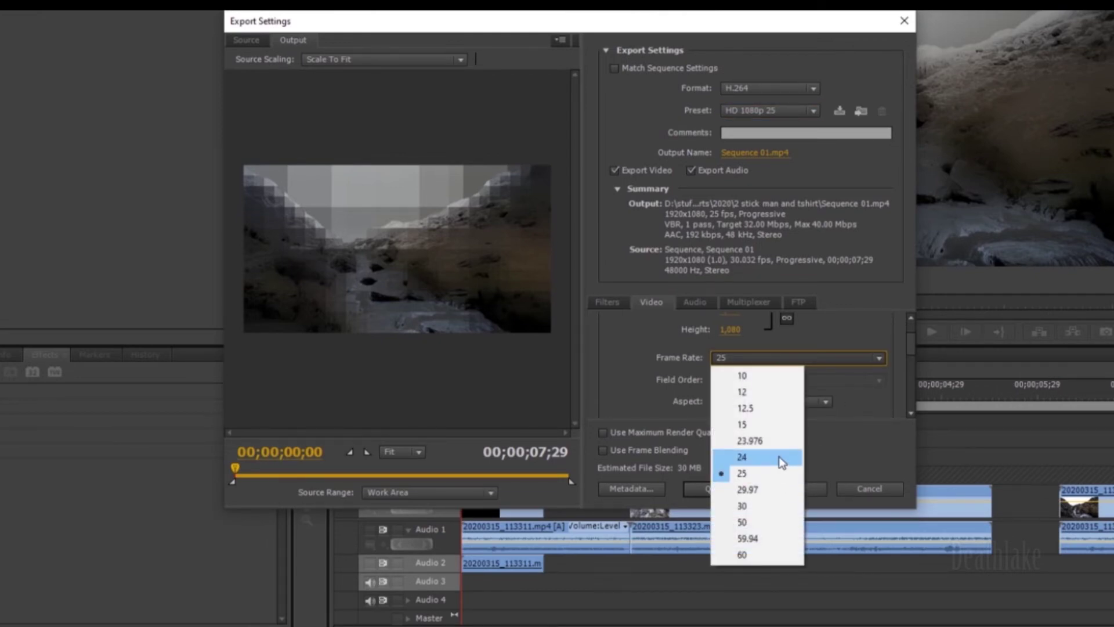
click(755, 523)
- Set the export's video profile to High and its level to 5.1
drag(913, 356, 914, 372)
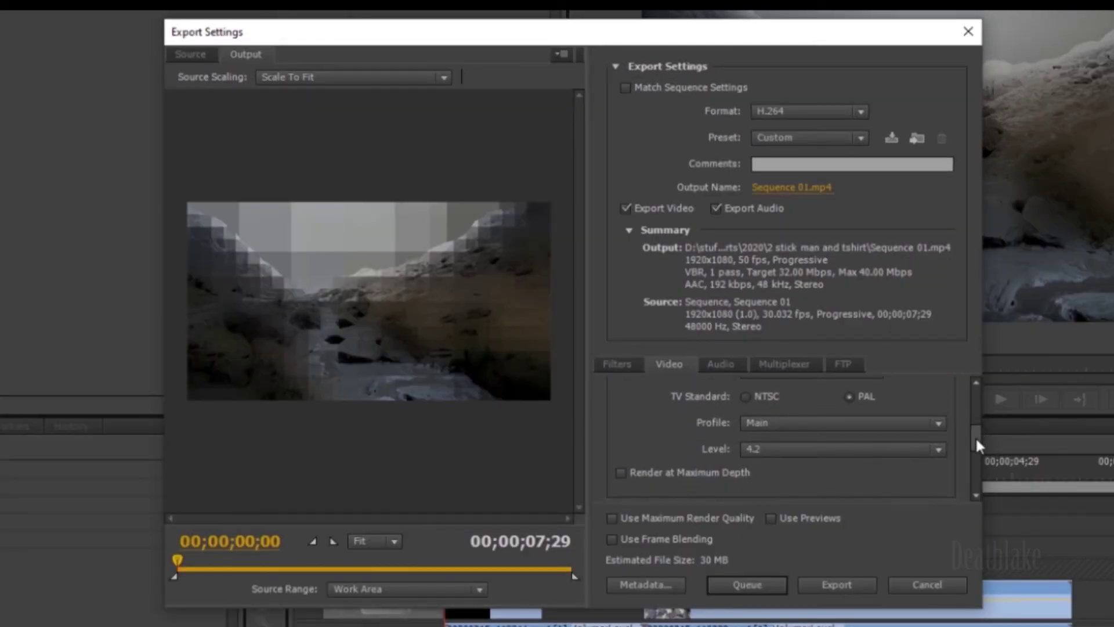
click(853, 422)
click(813, 479)
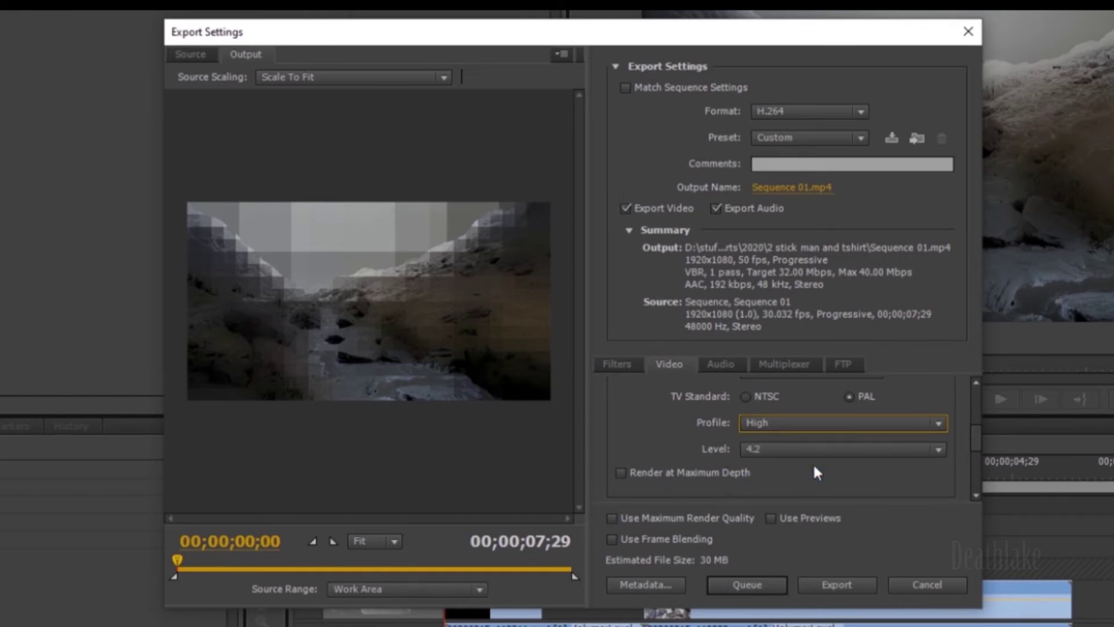
click(828, 449)
click(786, 625)
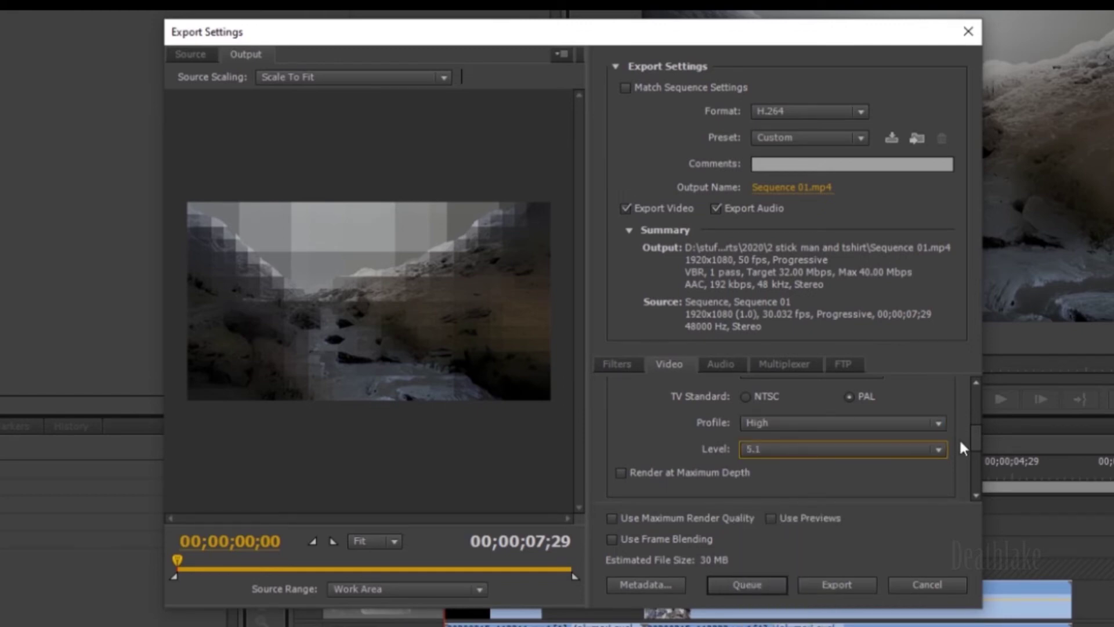
- Set the export's bitrate encoding to VBR, 2 pass
mouse_move(976, 444)
mouse_down()
mouse_move(975, 465)
mouse_move(980, 435)
mouse_up()
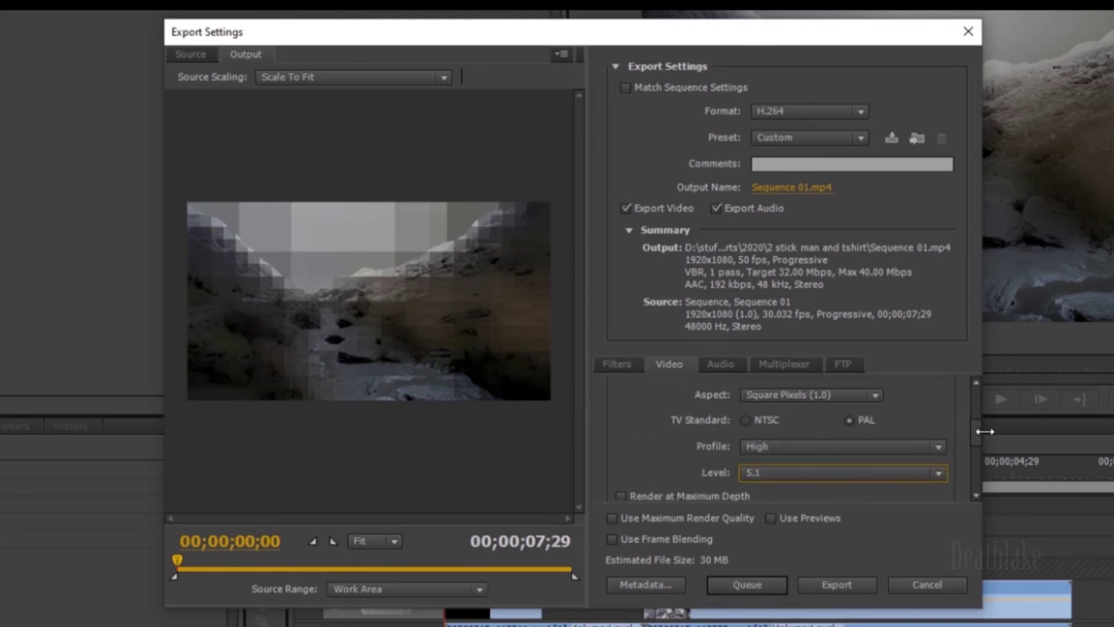
drag(977, 432, 974, 462)
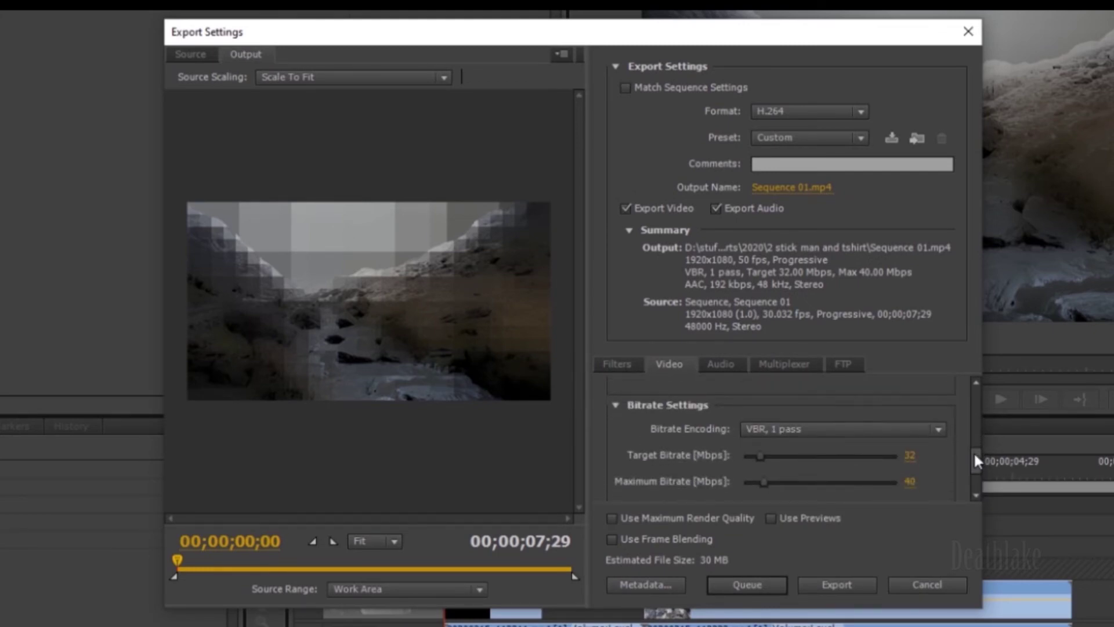
click(907, 432)
click(880, 482)
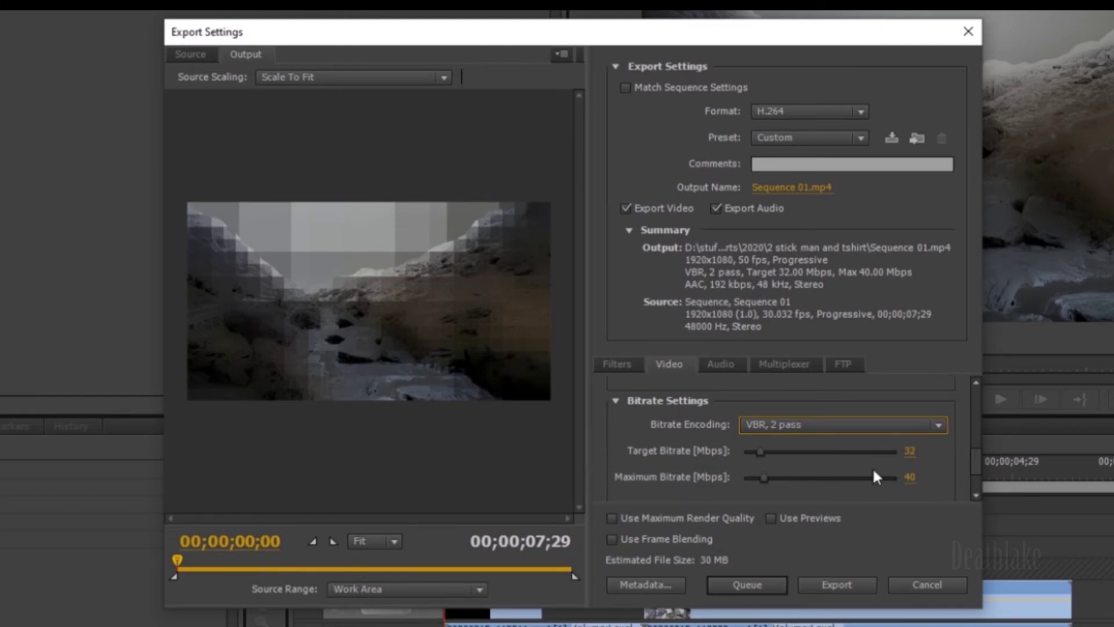
- Set both the target bitrate and the maximum bitrate to 15 Mbps
click(910, 450)
text(15)
click(908, 477)
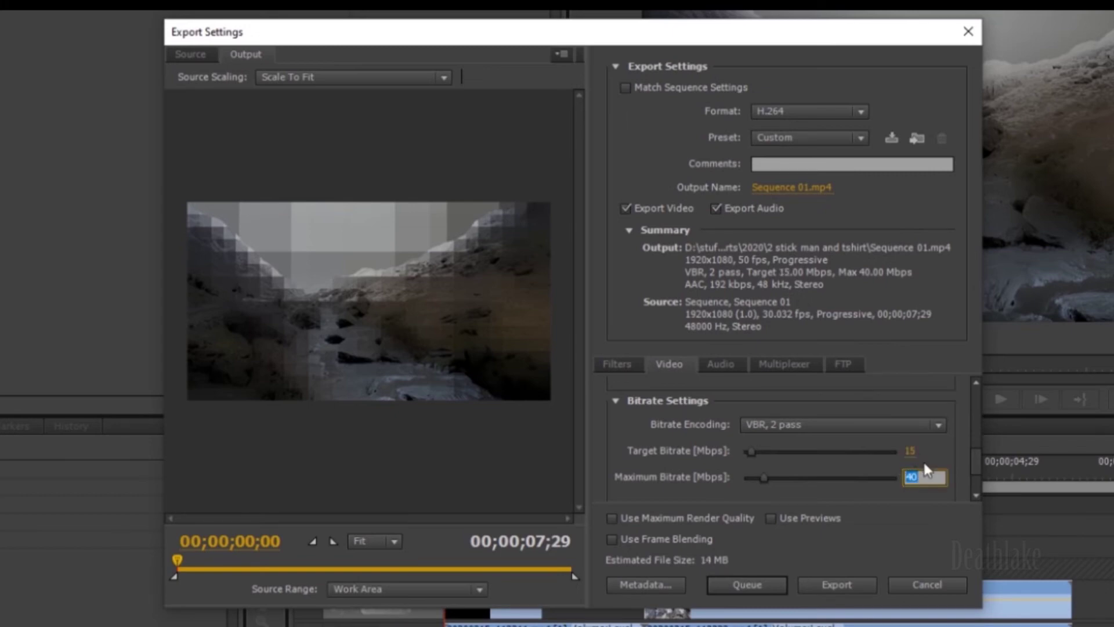
text(15)
key(Return)
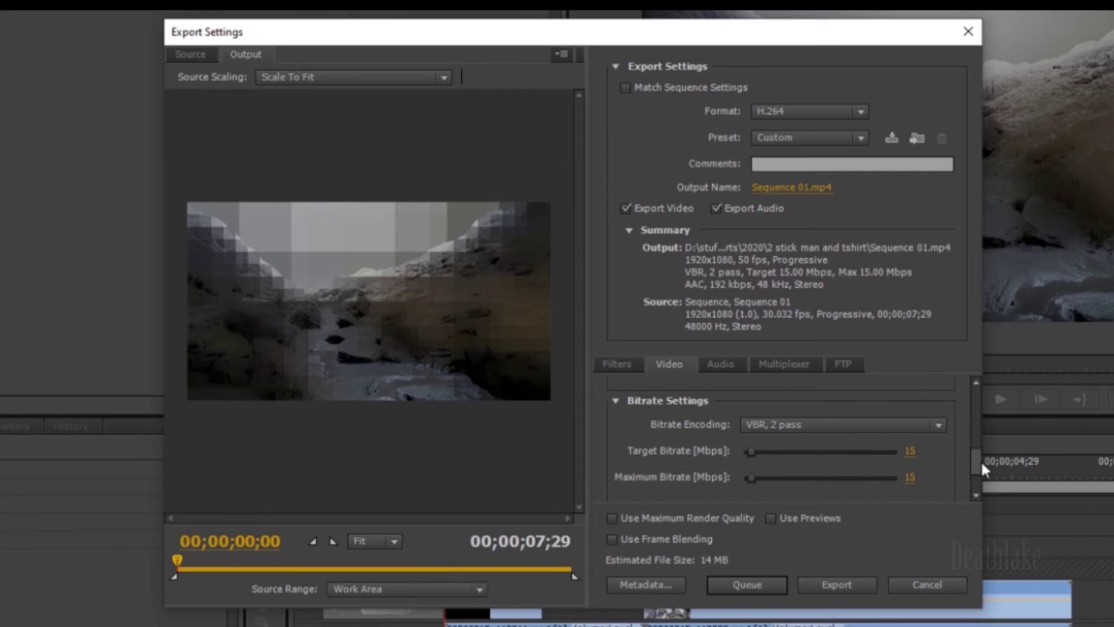
scroll(984, 470, down, 1)
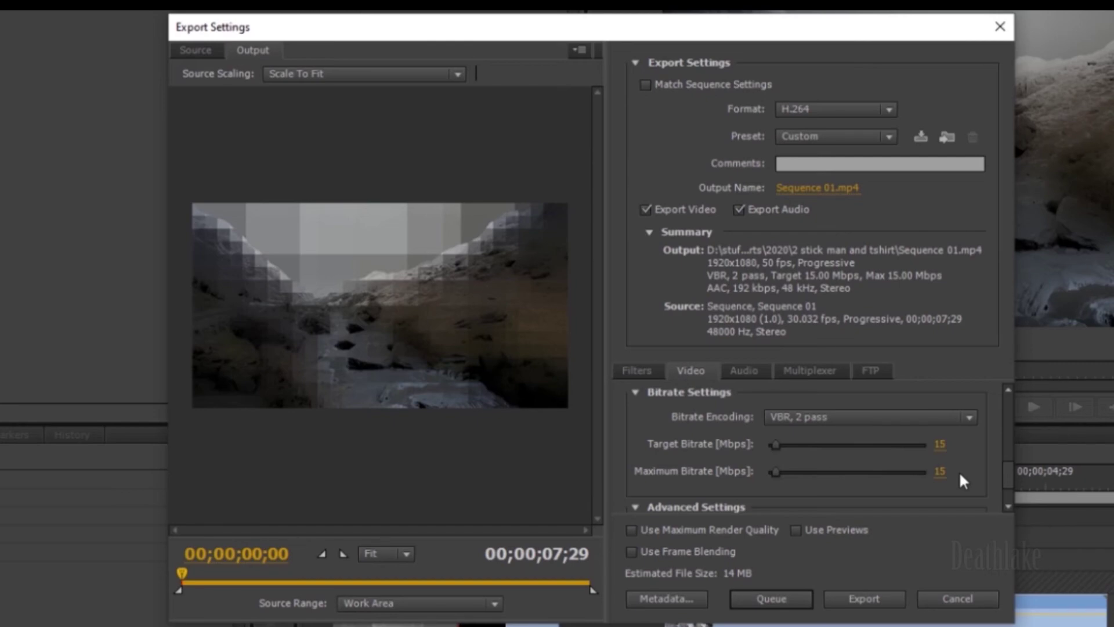
drag(1011, 477, 1013, 492)
- Name the output file "1 test waterfall" in the desktop project's "test video" folder, keeping the mp4 type, and start the export
click(817, 187)
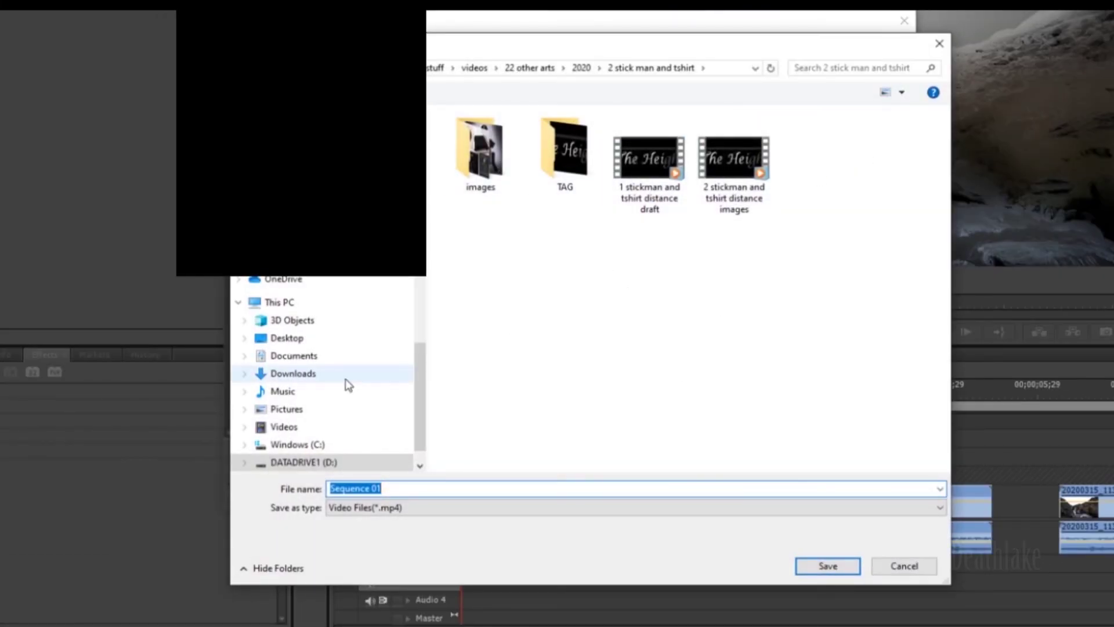
click(310, 337)
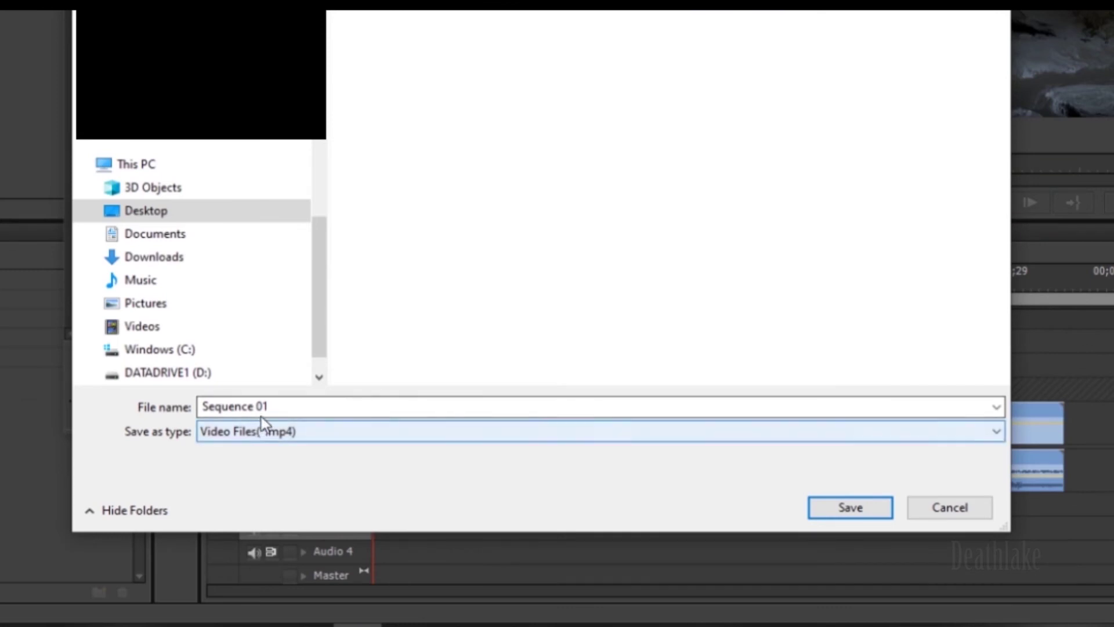
click(392, 511)
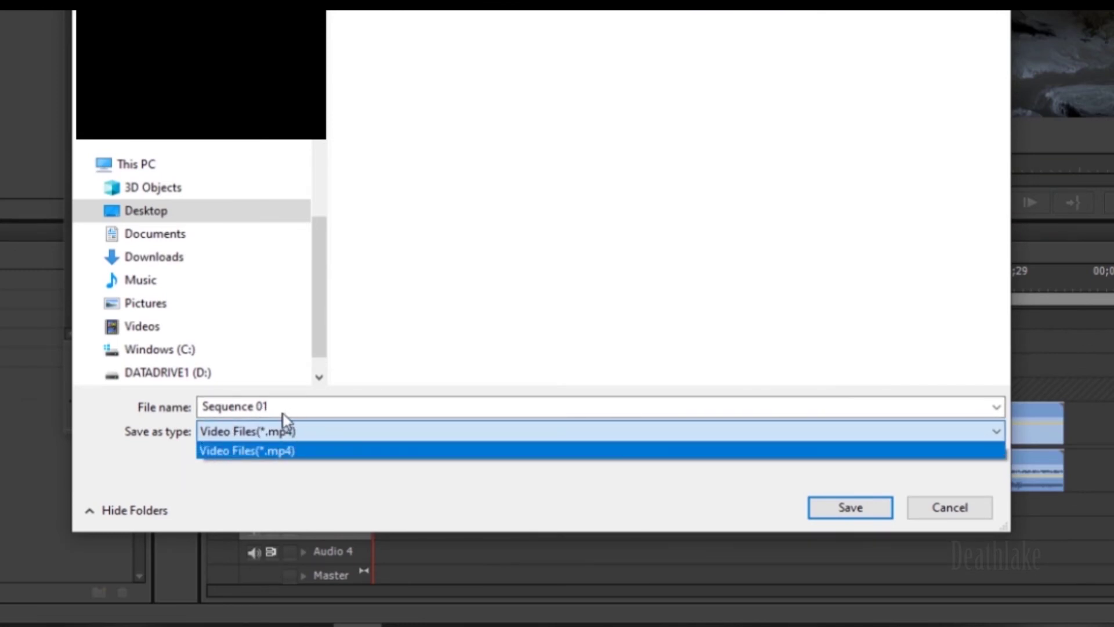
click(279, 409)
click(279, 409)
key(ctrl+a)
text(1 tes)
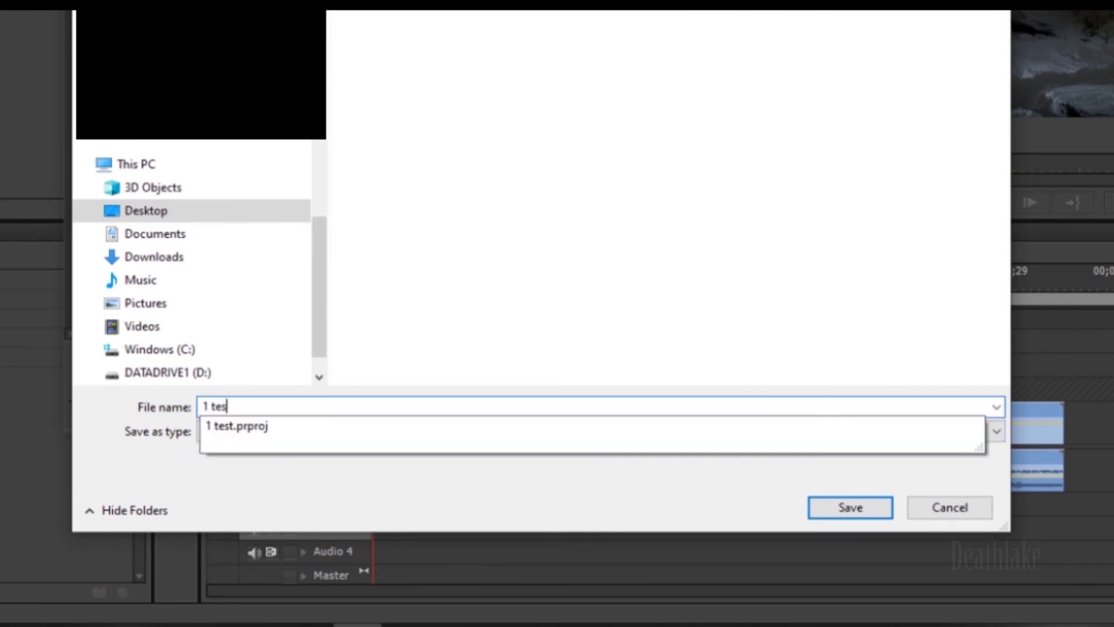
text(t wate)
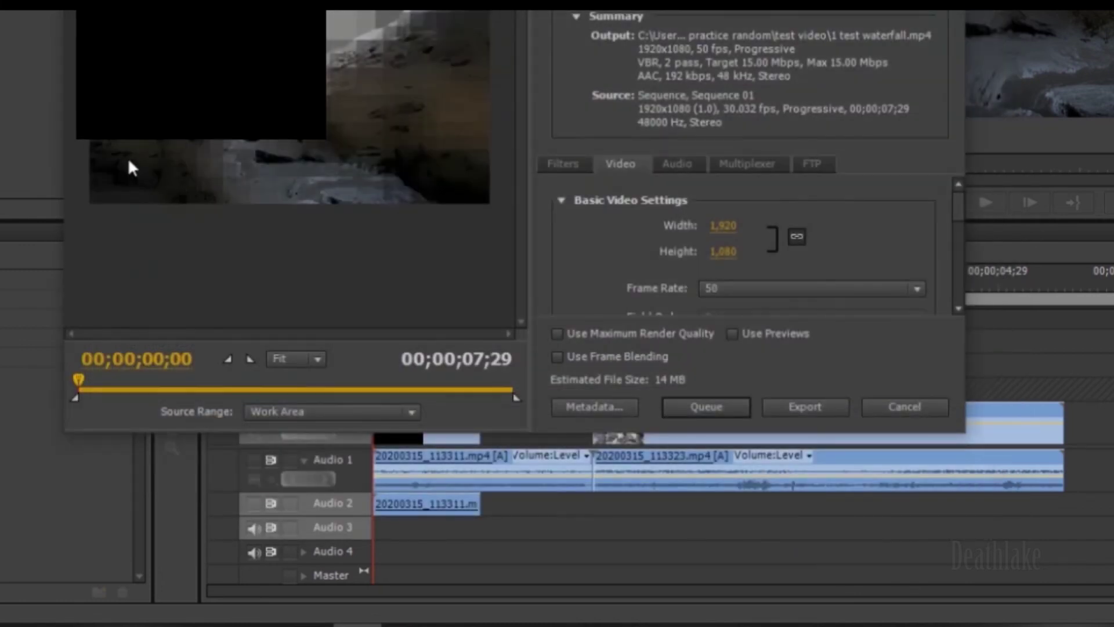
click(831, 411)
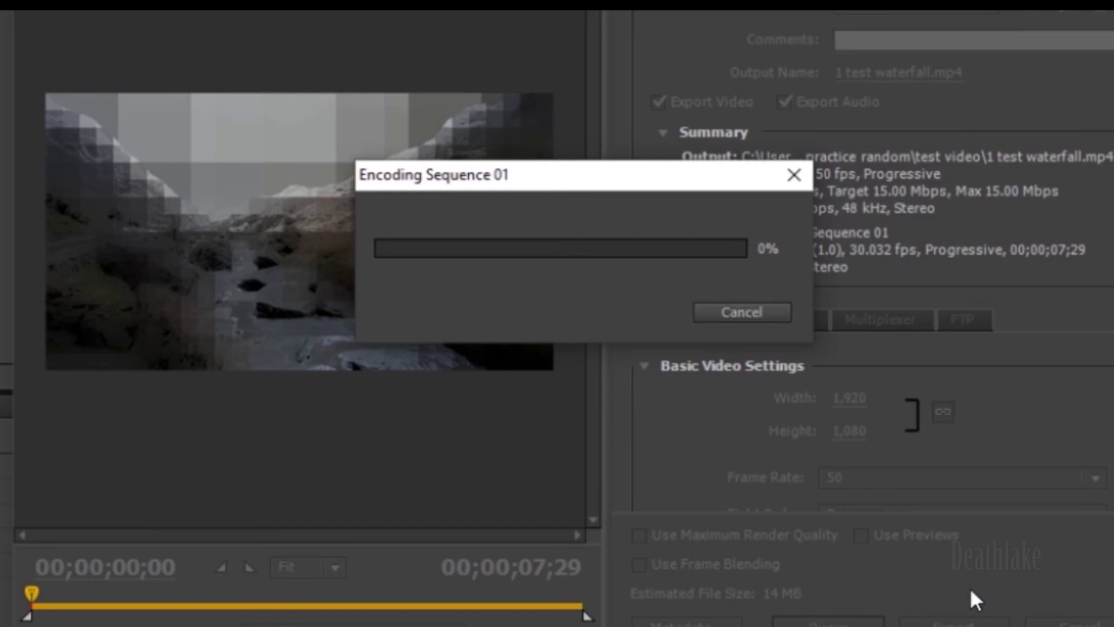